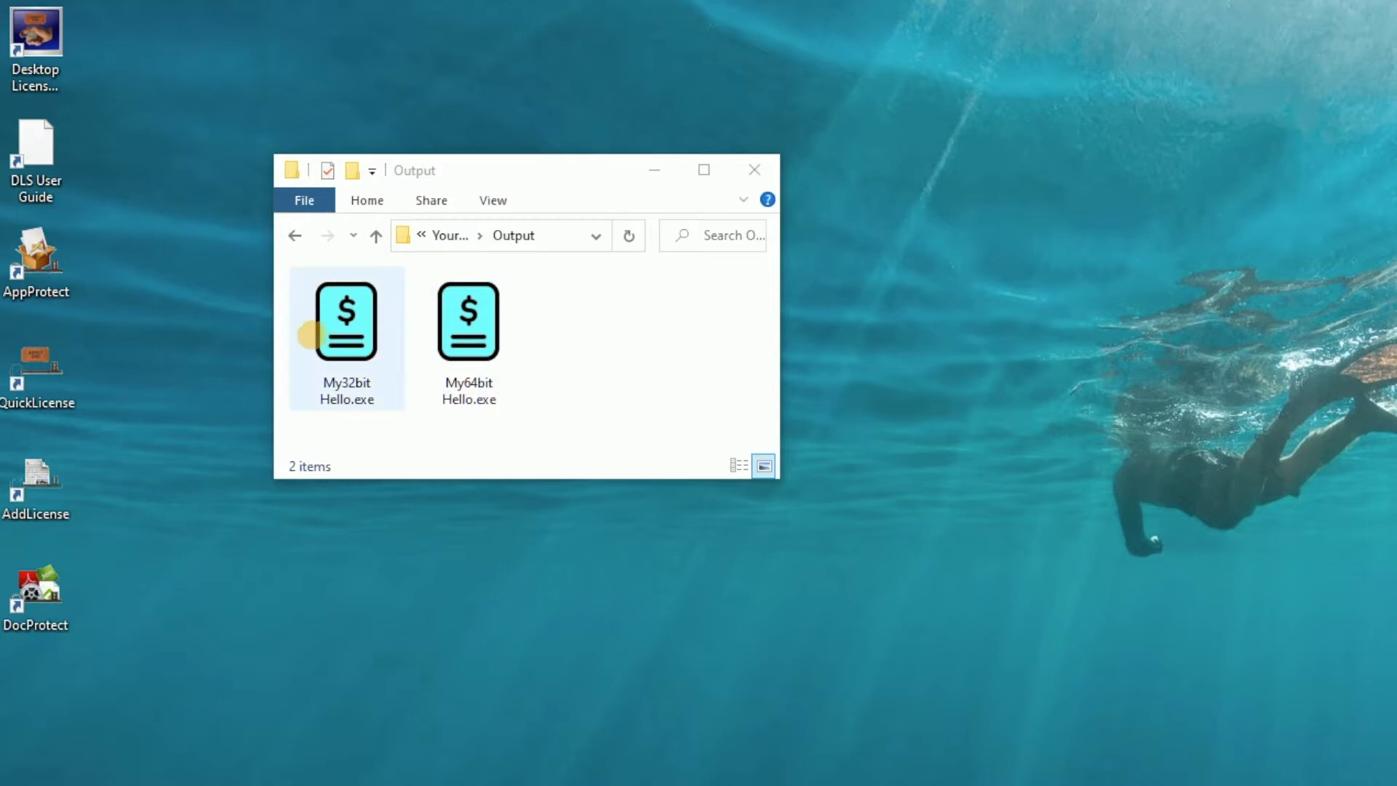
Run My32bit Hello.exe, postpone its activation, and dismiss the not-activated message.
{"action": "left_click", "coordinate": [322, 331]}
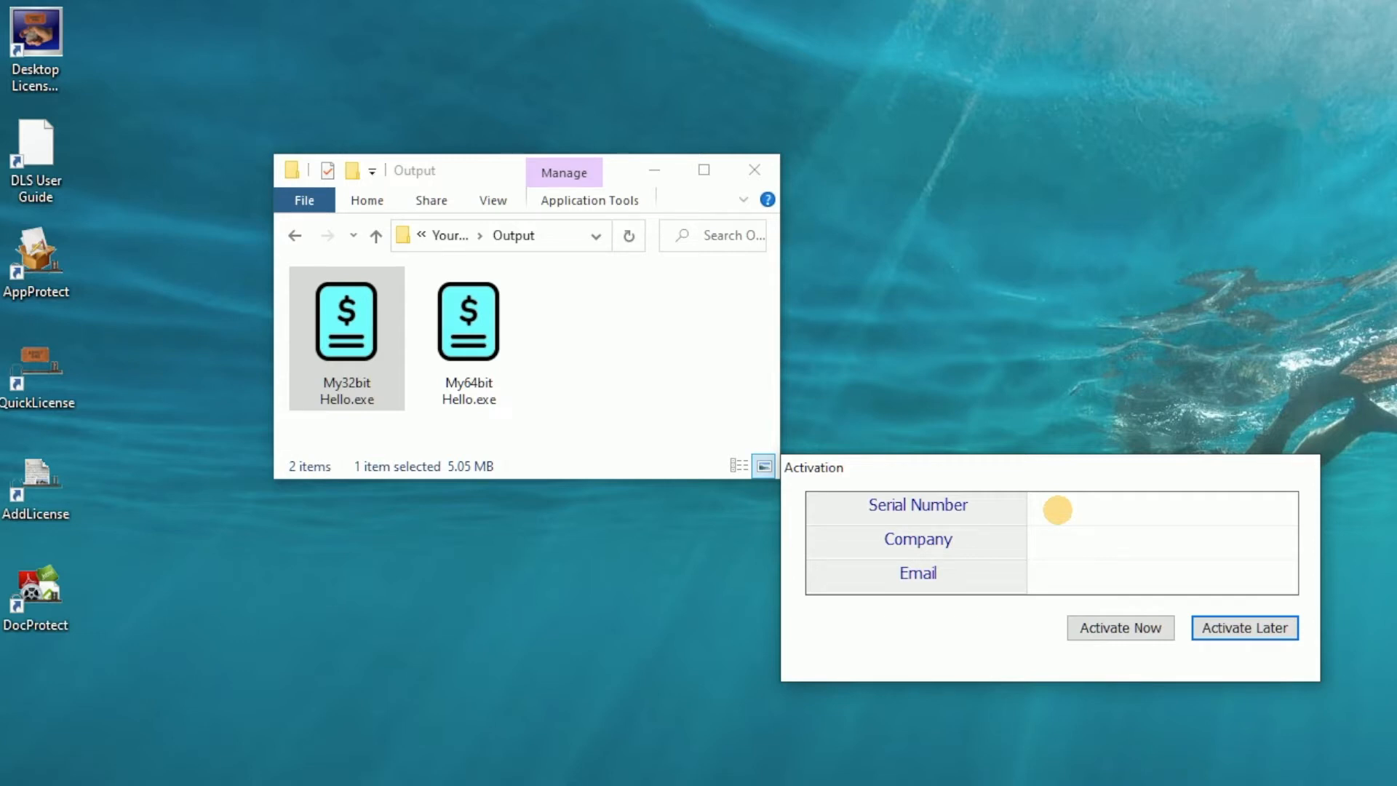
{"action": "left_click", "coordinate": [1249, 632]}
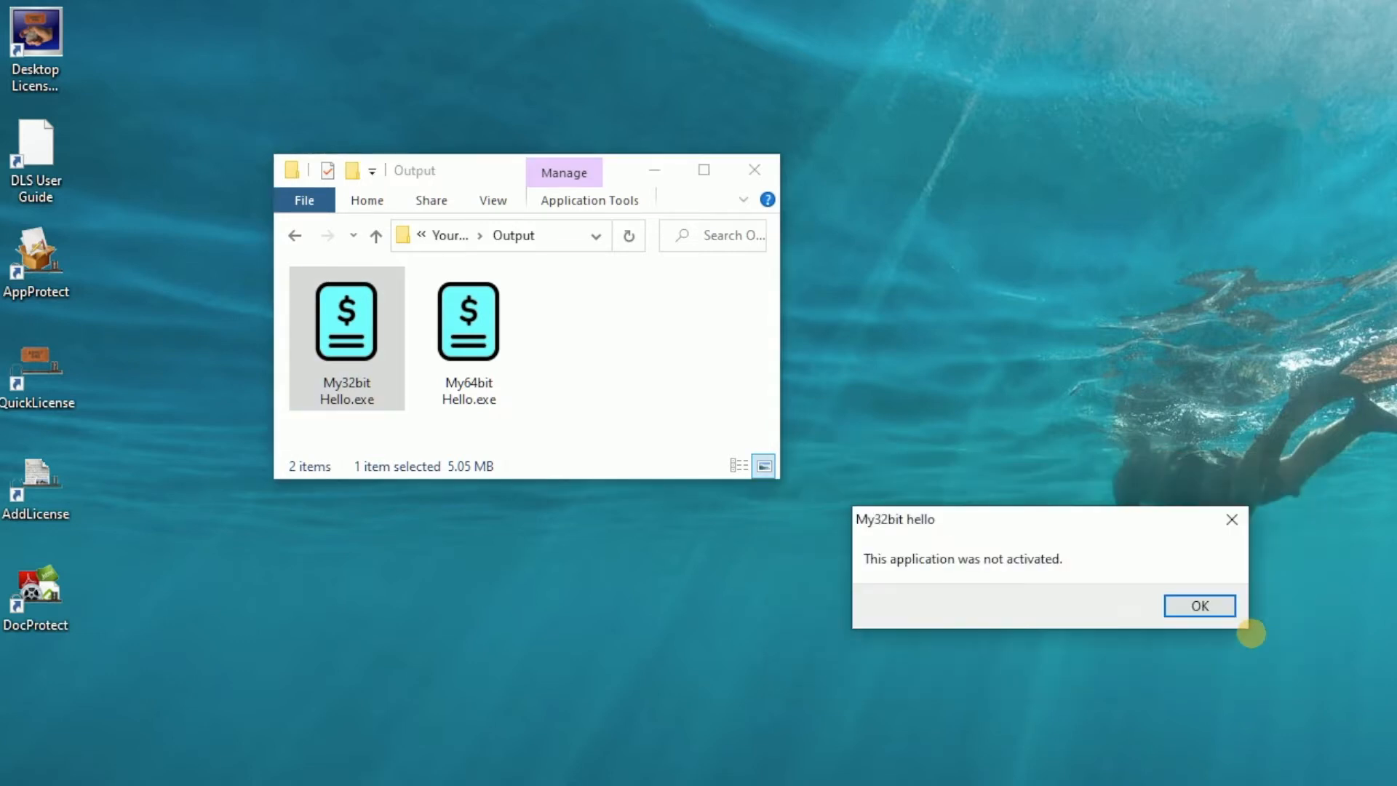
{"action": "left_click", "coordinate": [1214, 604]}
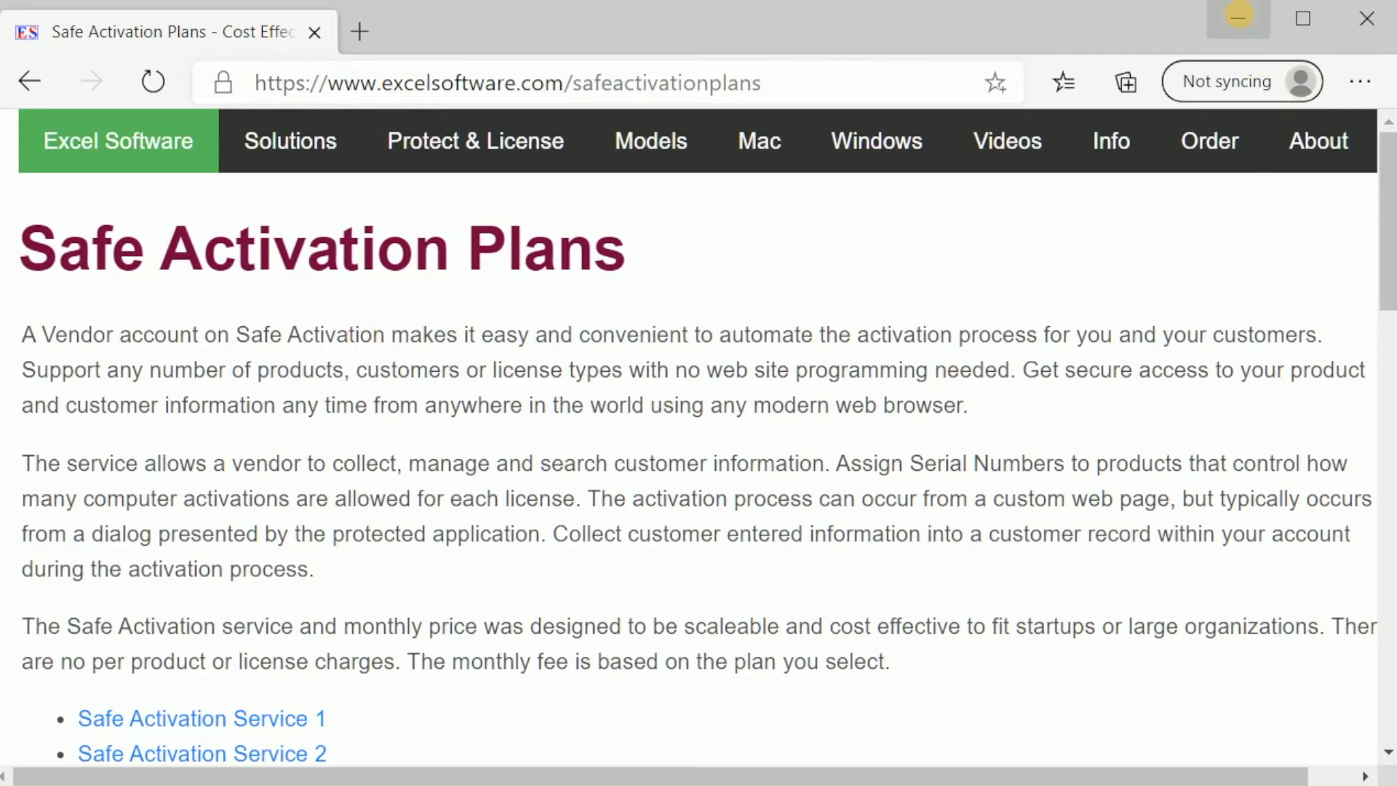
{"action": "left_click", "coordinate": [1238, 18]}
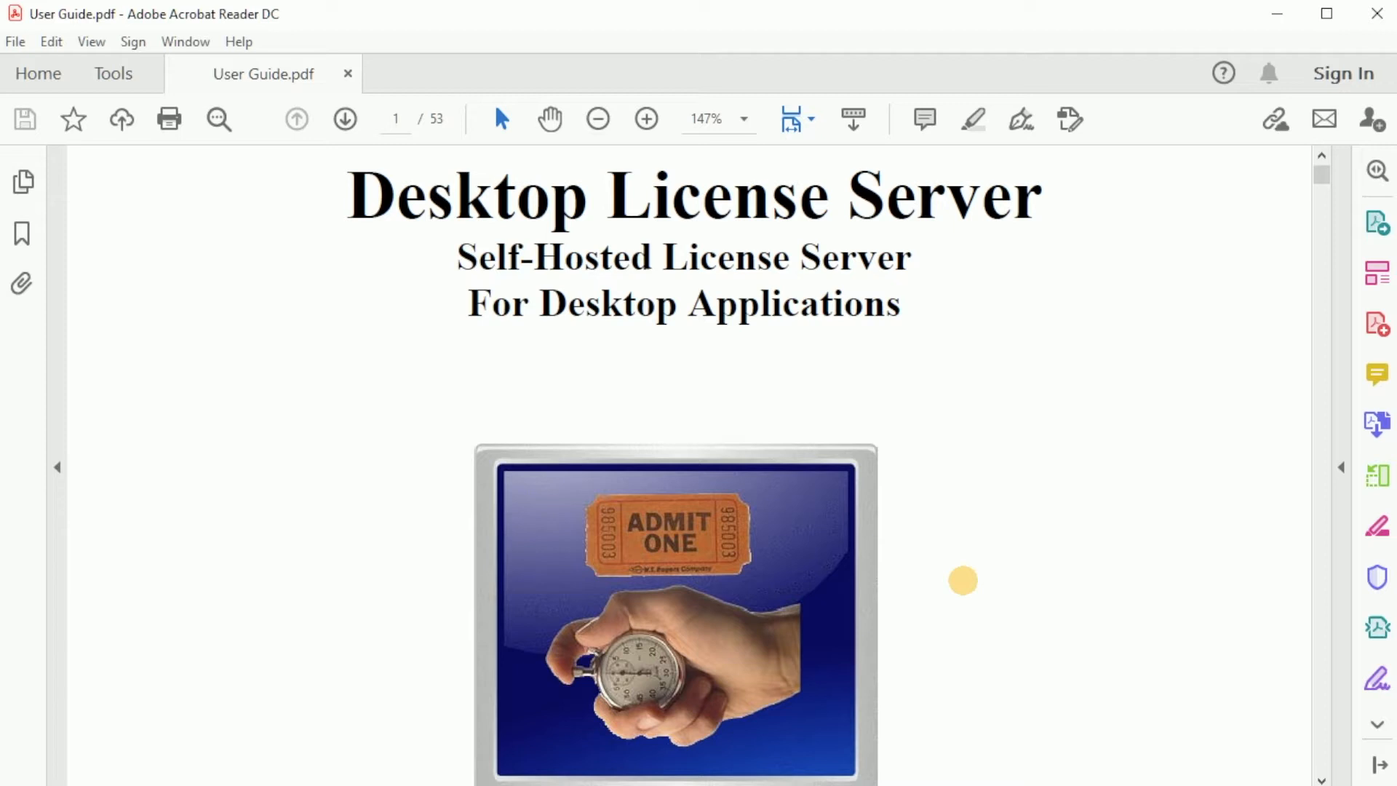
{"action": "left_click_drag", "start_coordinate": [365, 206], "coordinate": [984, 221]}
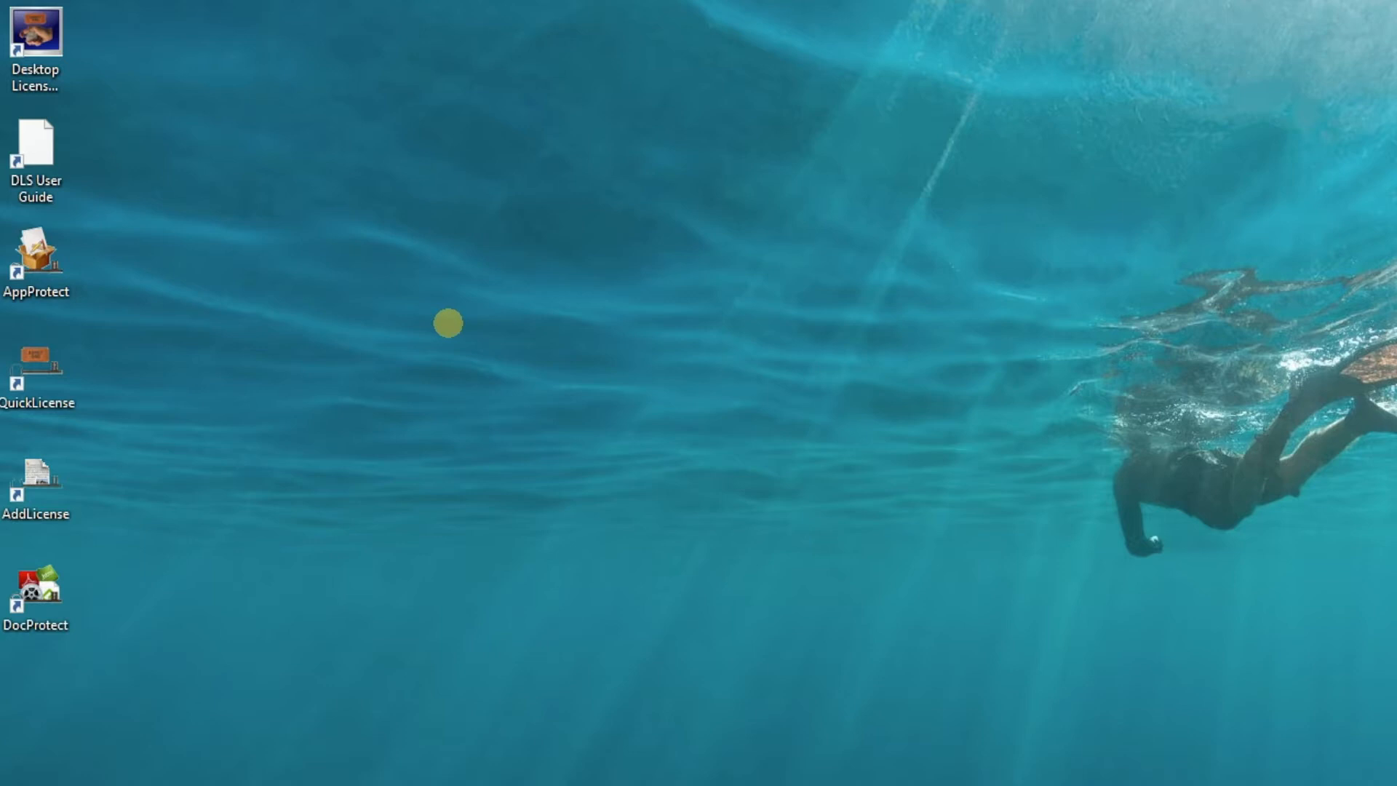
{"action": "left_click", "coordinate": [36, 44]}
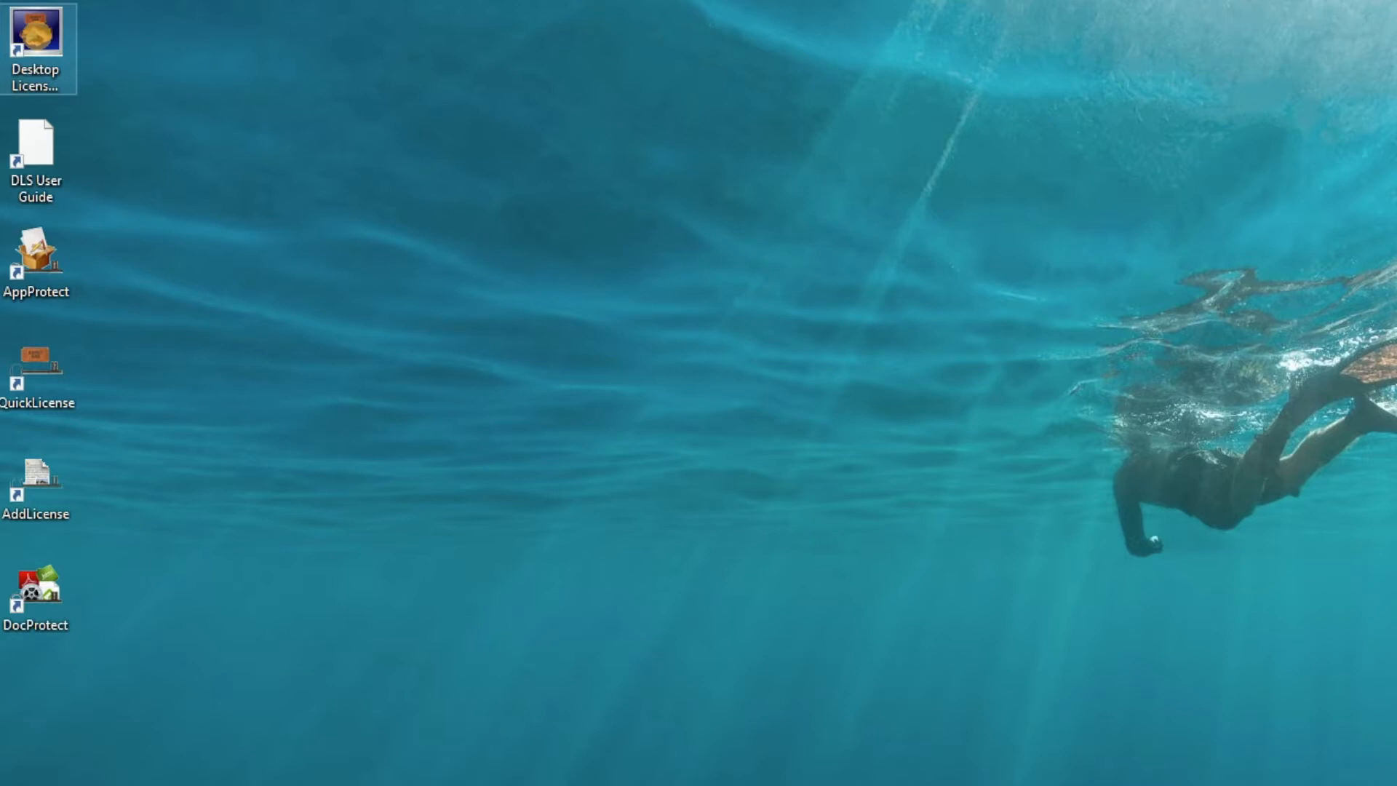
{"action": "double_click", "coordinate": [33, 145]}
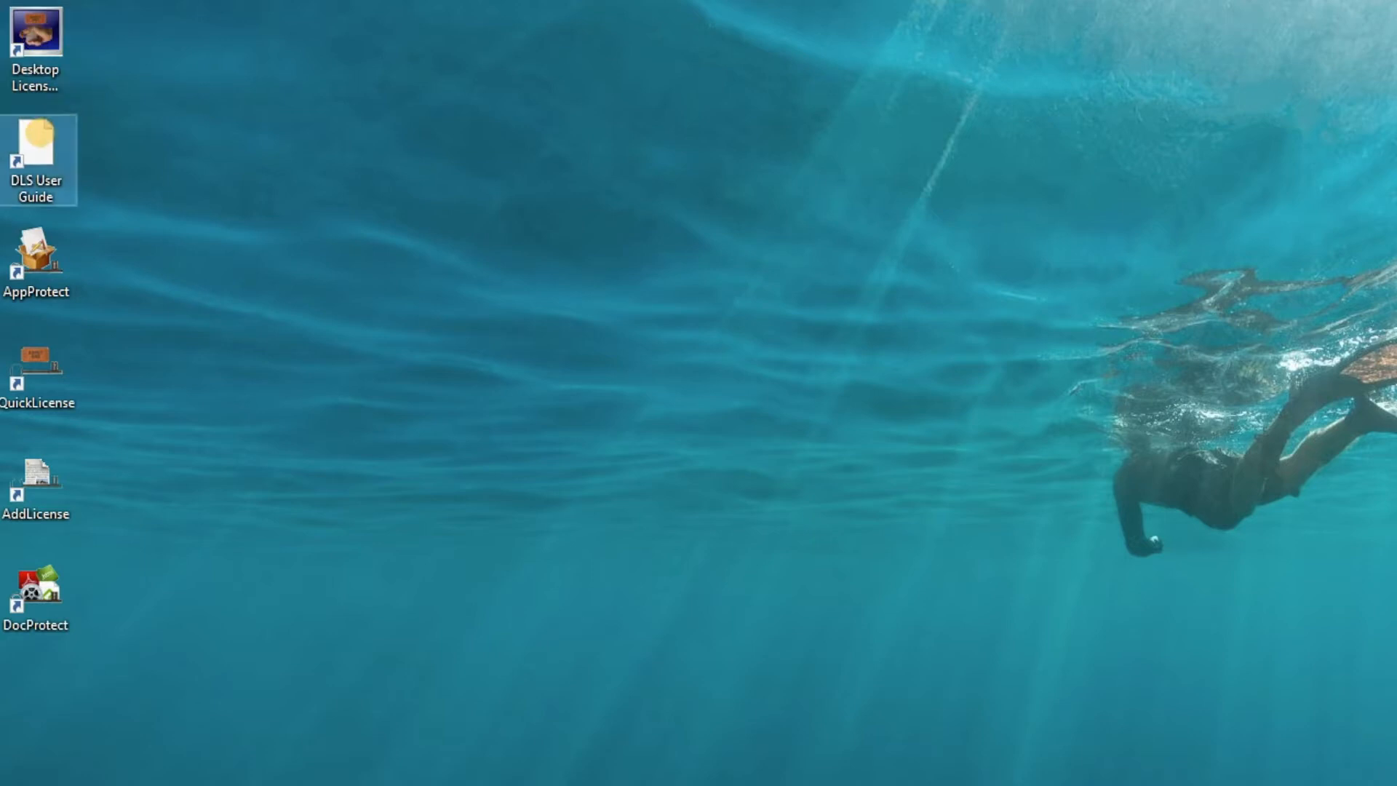
{"action": "left_click", "coordinate": [1278, 13]}
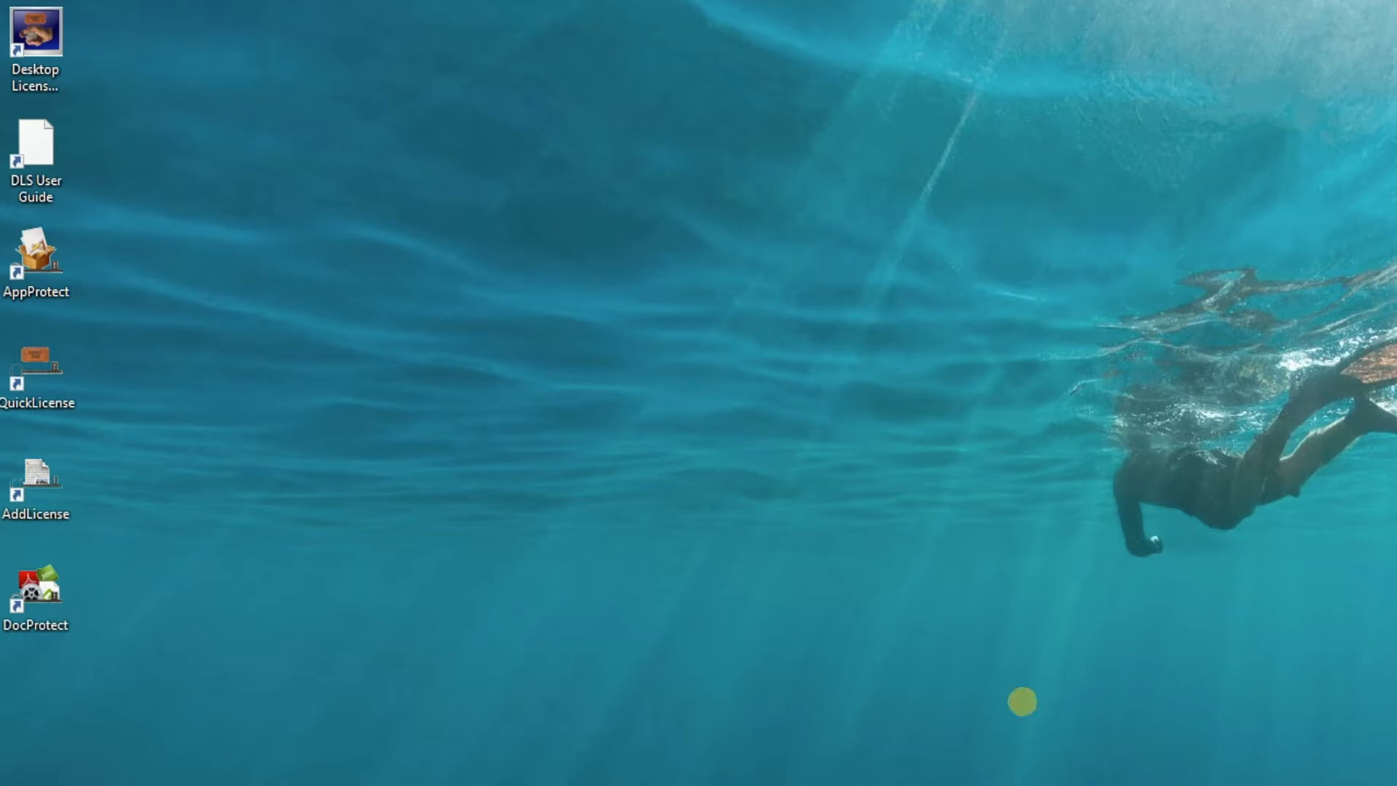
Bring up the XAMPP Control Panel to check the Apache and MySQL modules.
{"action": "left_click_drag", "start_coordinate": [1311, 782], "coordinate": [741, 235]}
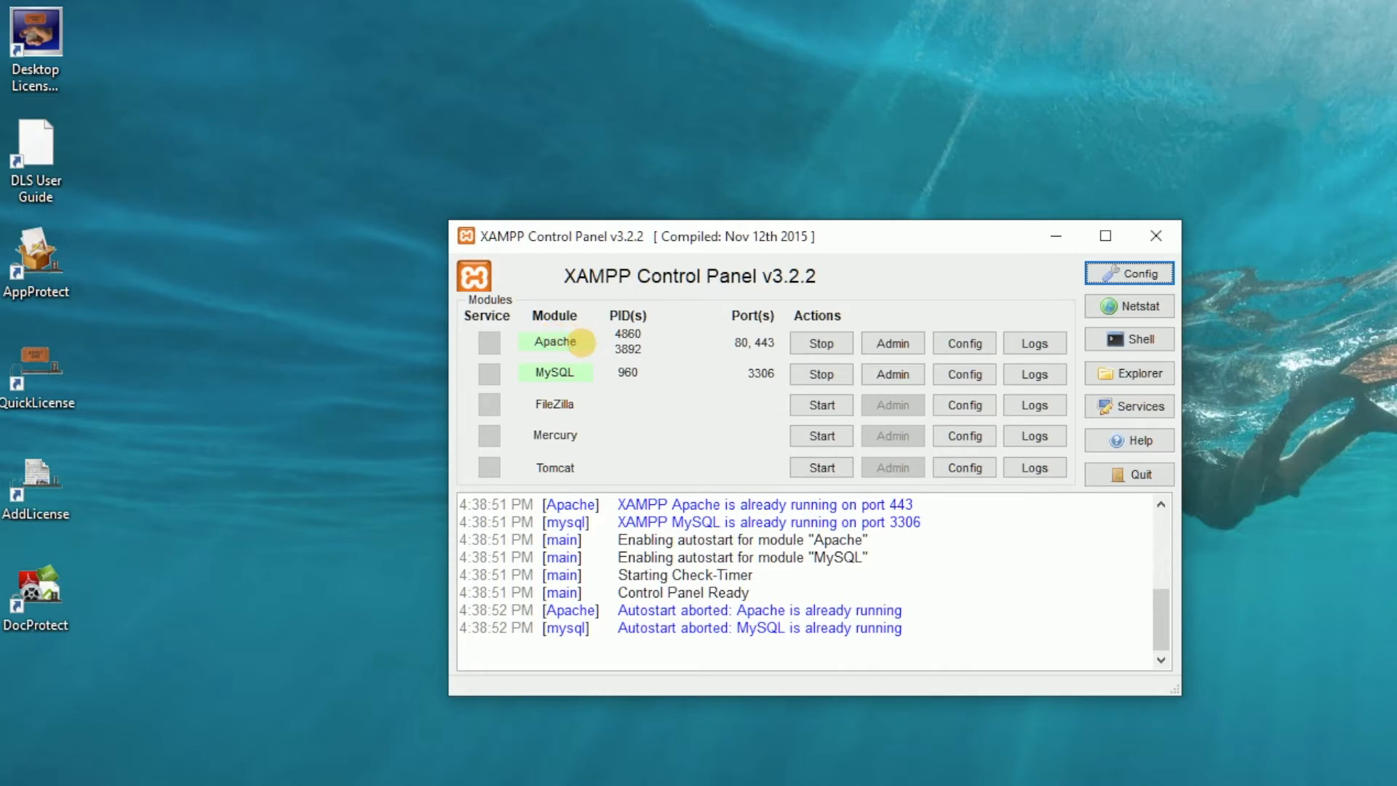
{"action": "left_click_drag", "start_coordinate": [820, 234], "coordinate": [837, 273]}
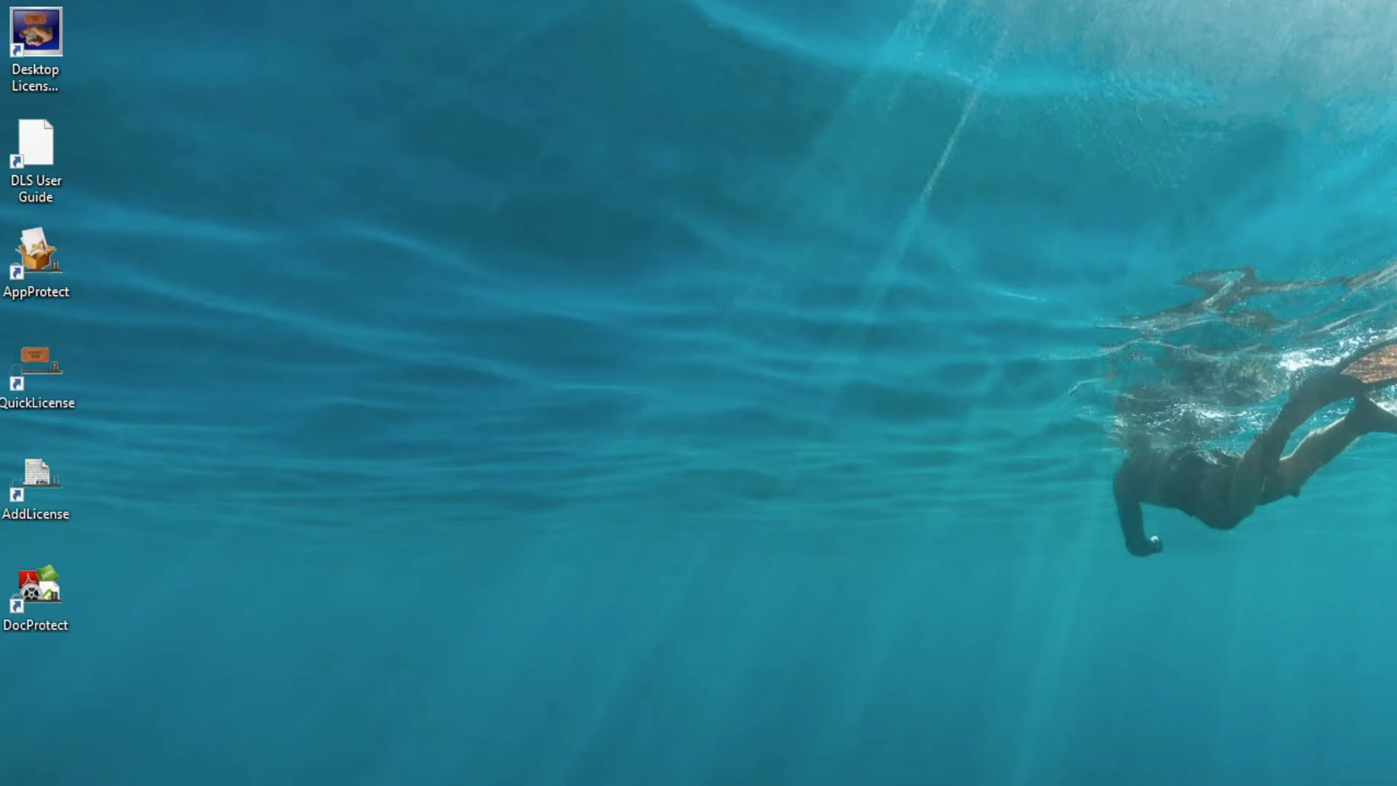
Bring up the folder window for xampp > htdocs > dls.
{"action": "left_click_drag", "start_coordinate": [1396, 388], "coordinate": [1064, 98]}
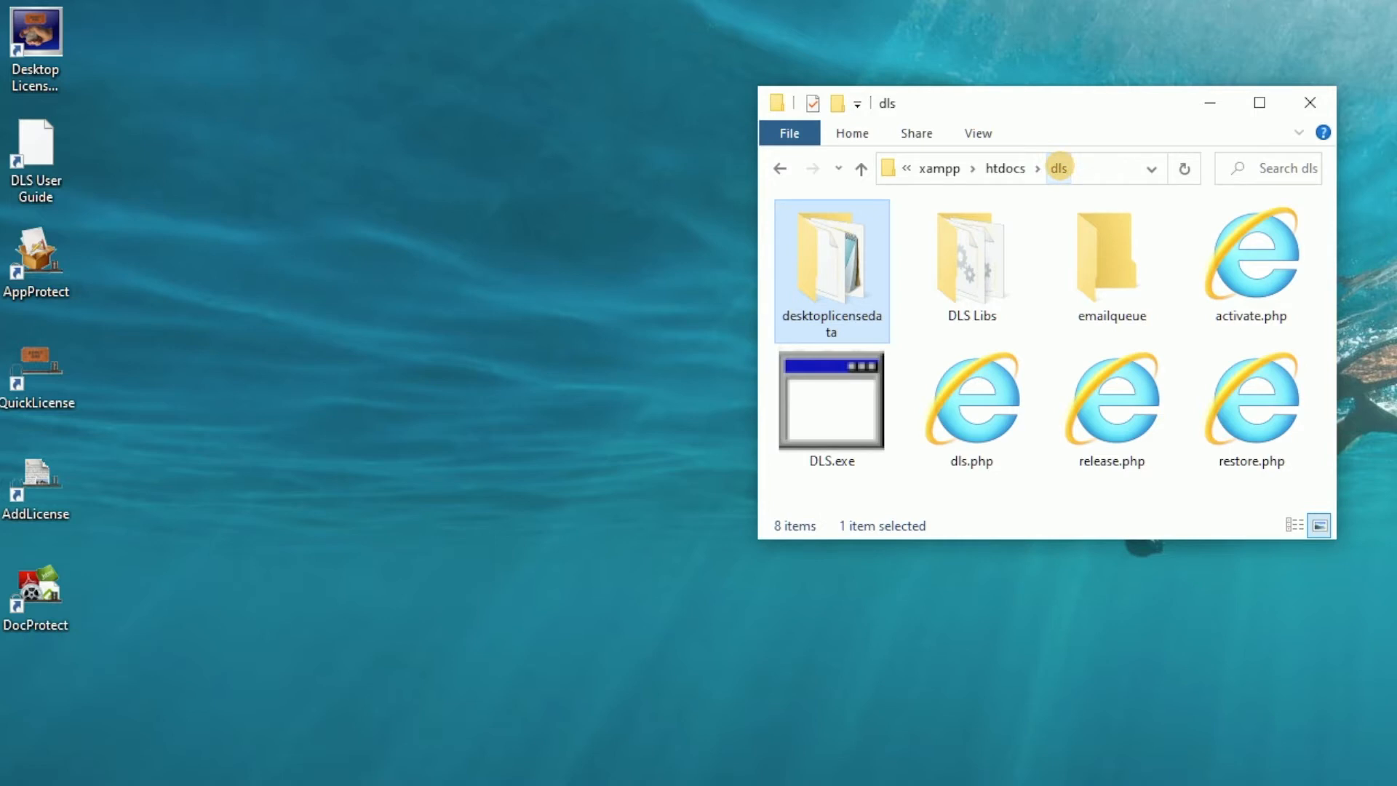
{"action": "left_click", "coordinate": [1059, 169]}
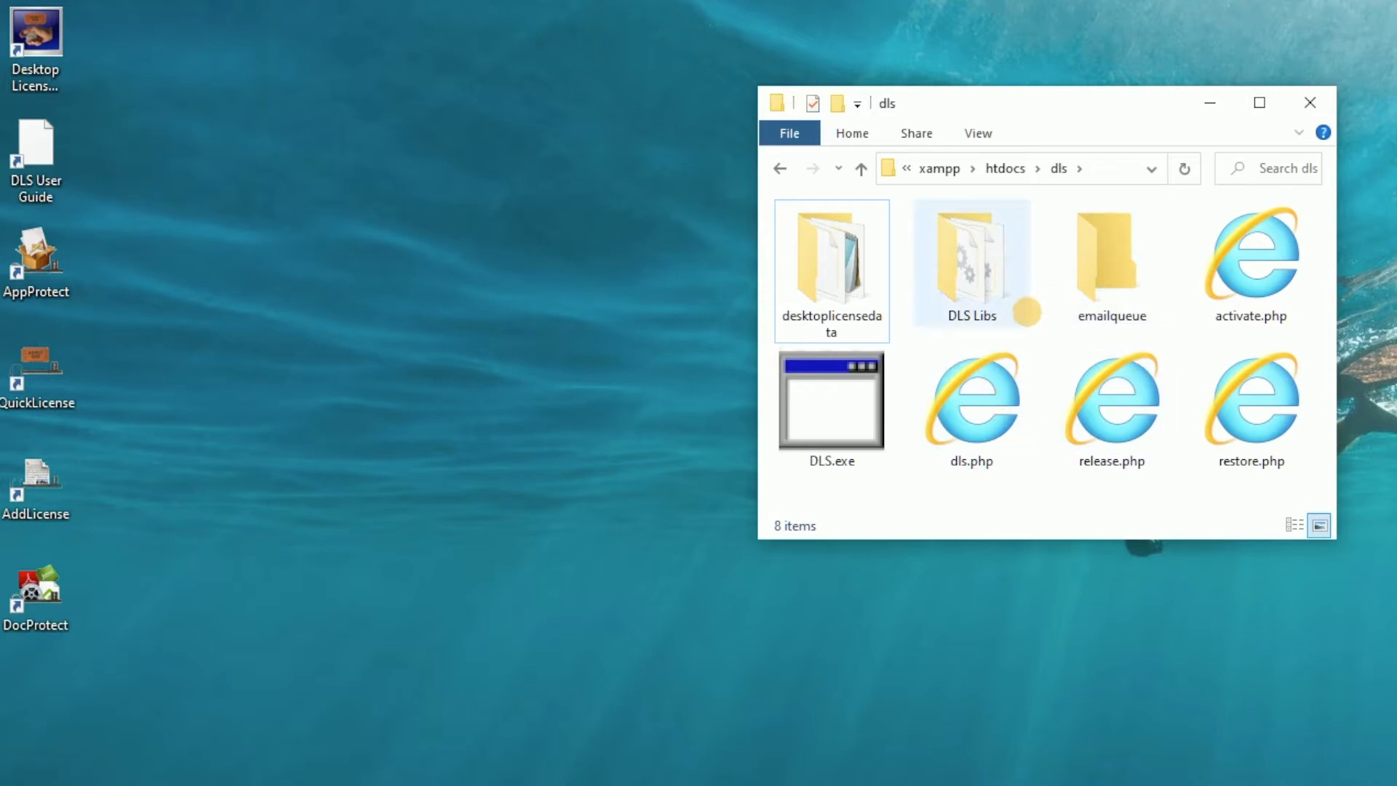
{"action": "mouse_move", "coordinate": [1027, 312]}
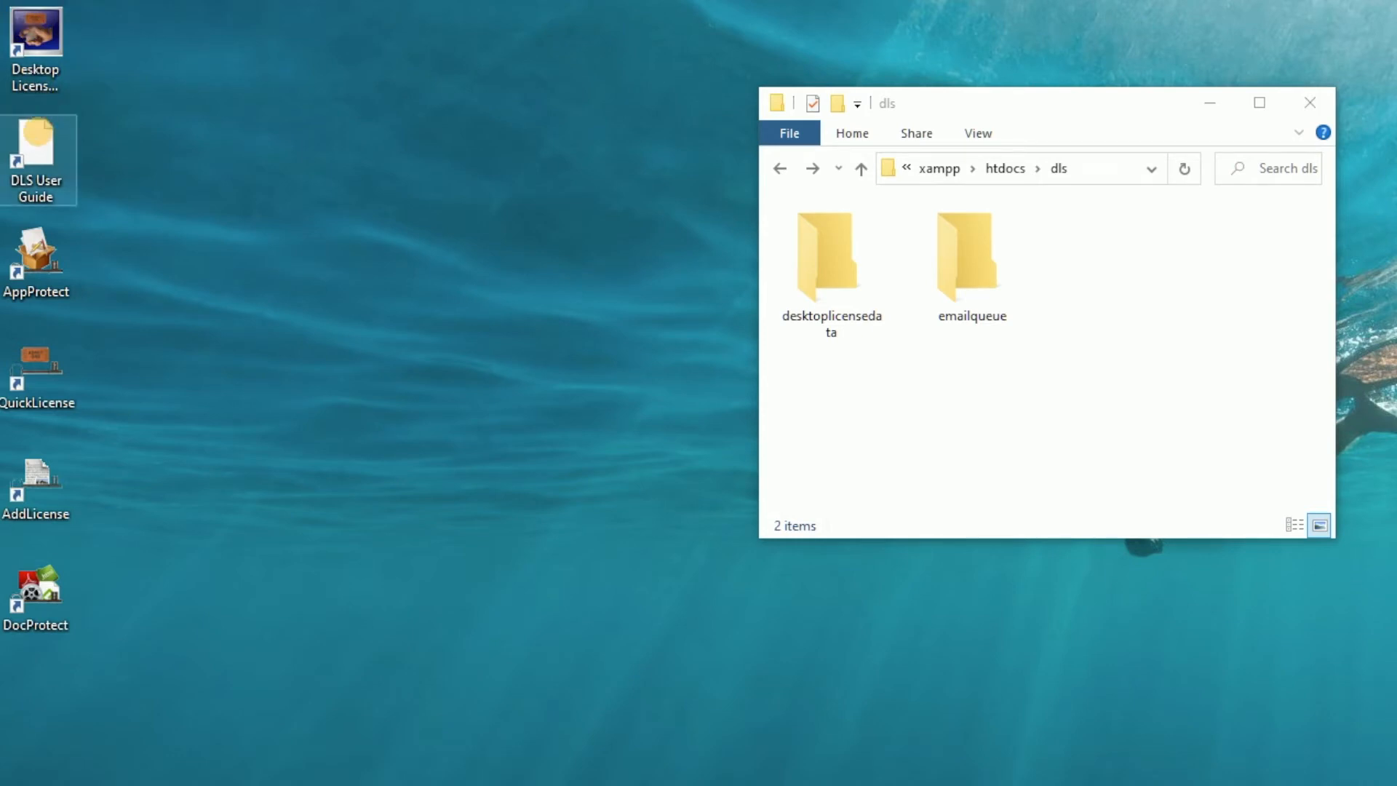
Open the file location of the DLS User Guide shortcut and resize that folder window.
{"action": "right_click", "coordinate": [33, 142]}
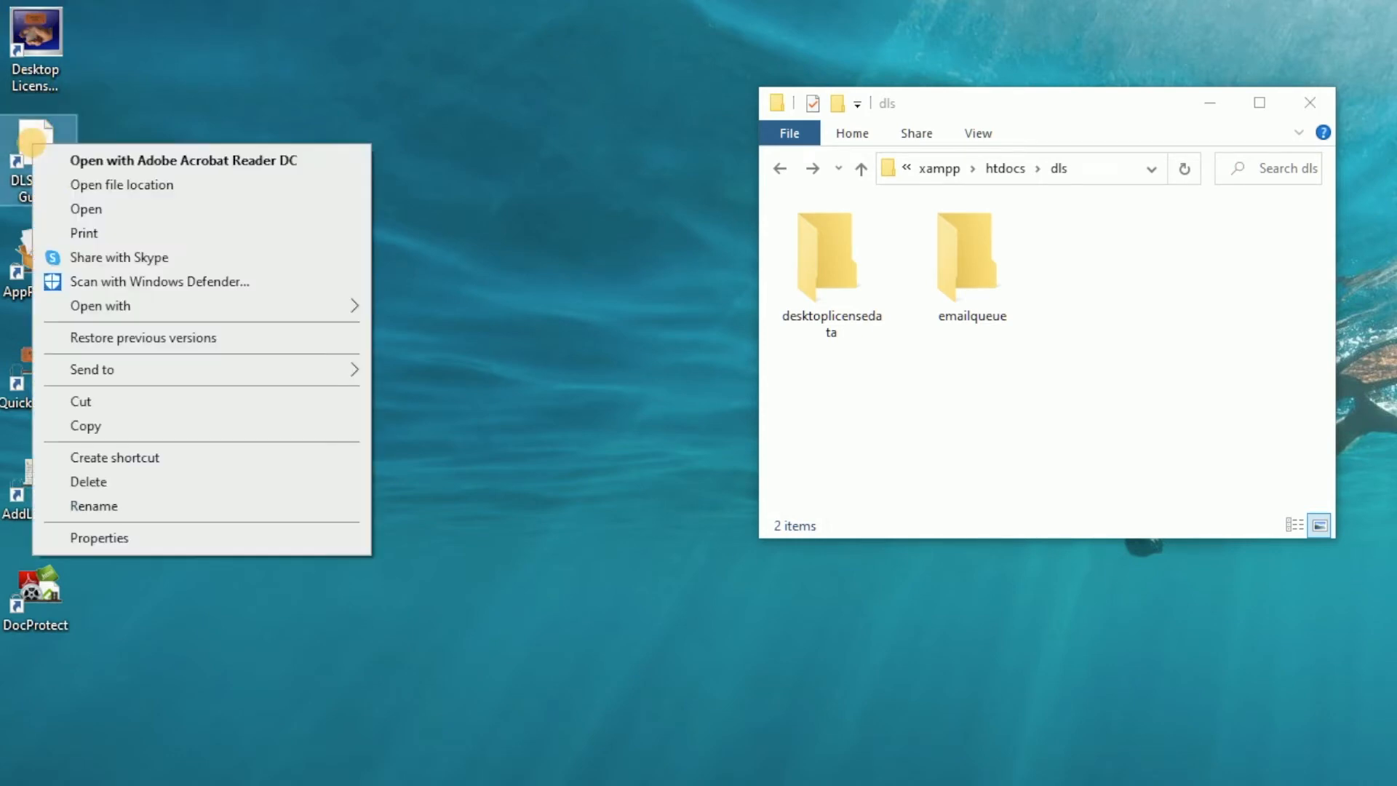
{"action": "left_click", "coordinate": [126, 187]}
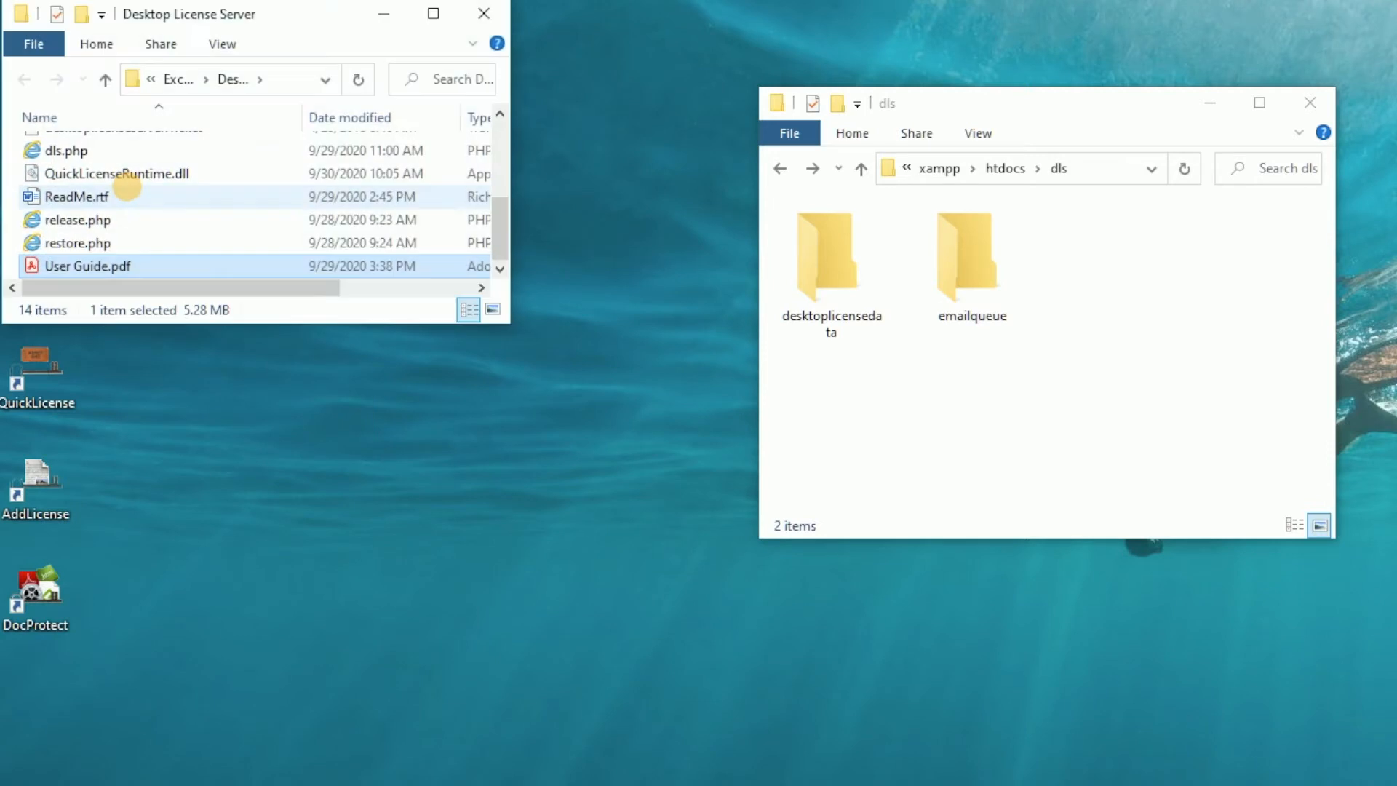
{"action": "left_click_drag", "start_coordinate": [501, 319], "coordinate": [364, 535]}
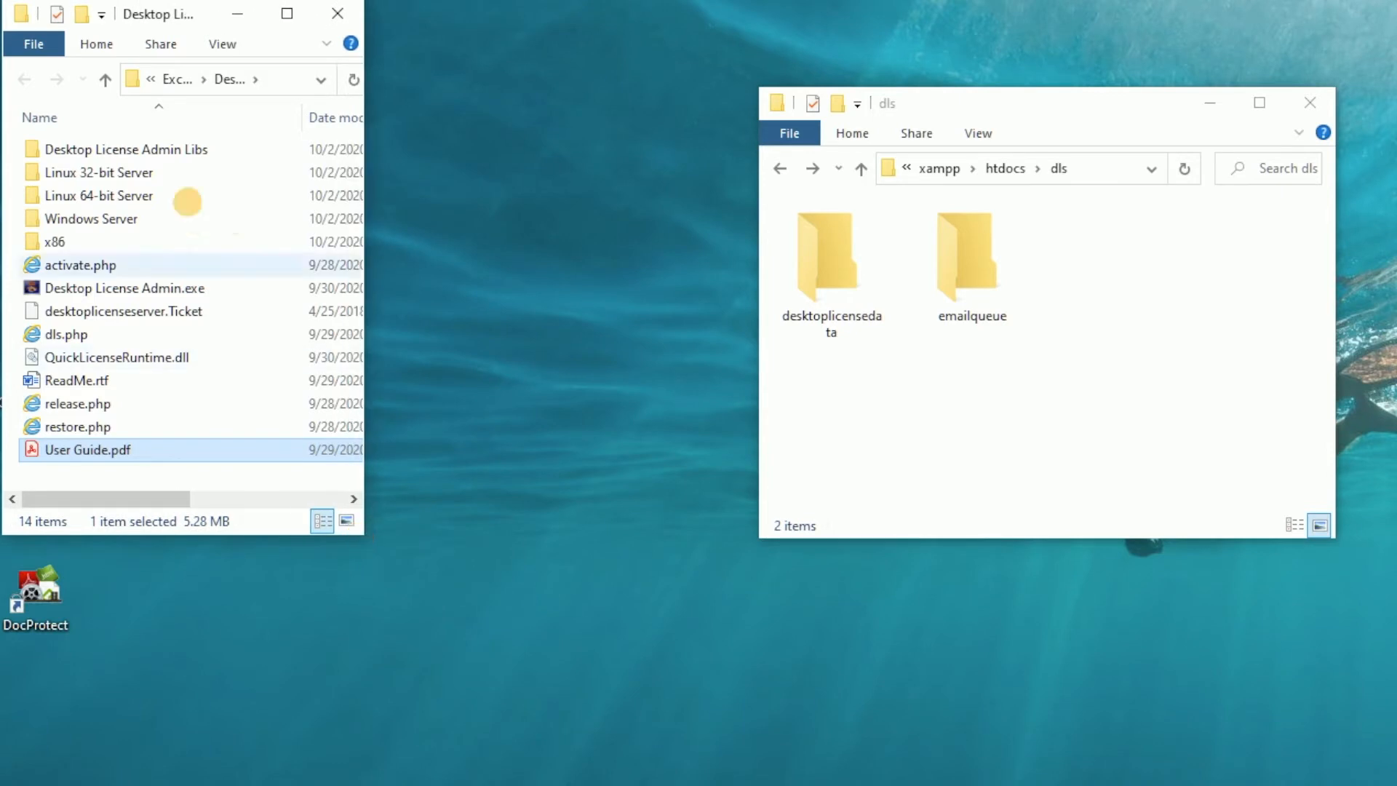
{"action": "left_click_drag", "start_coordinate": [107, 8], "coordinate": [355, 29]}
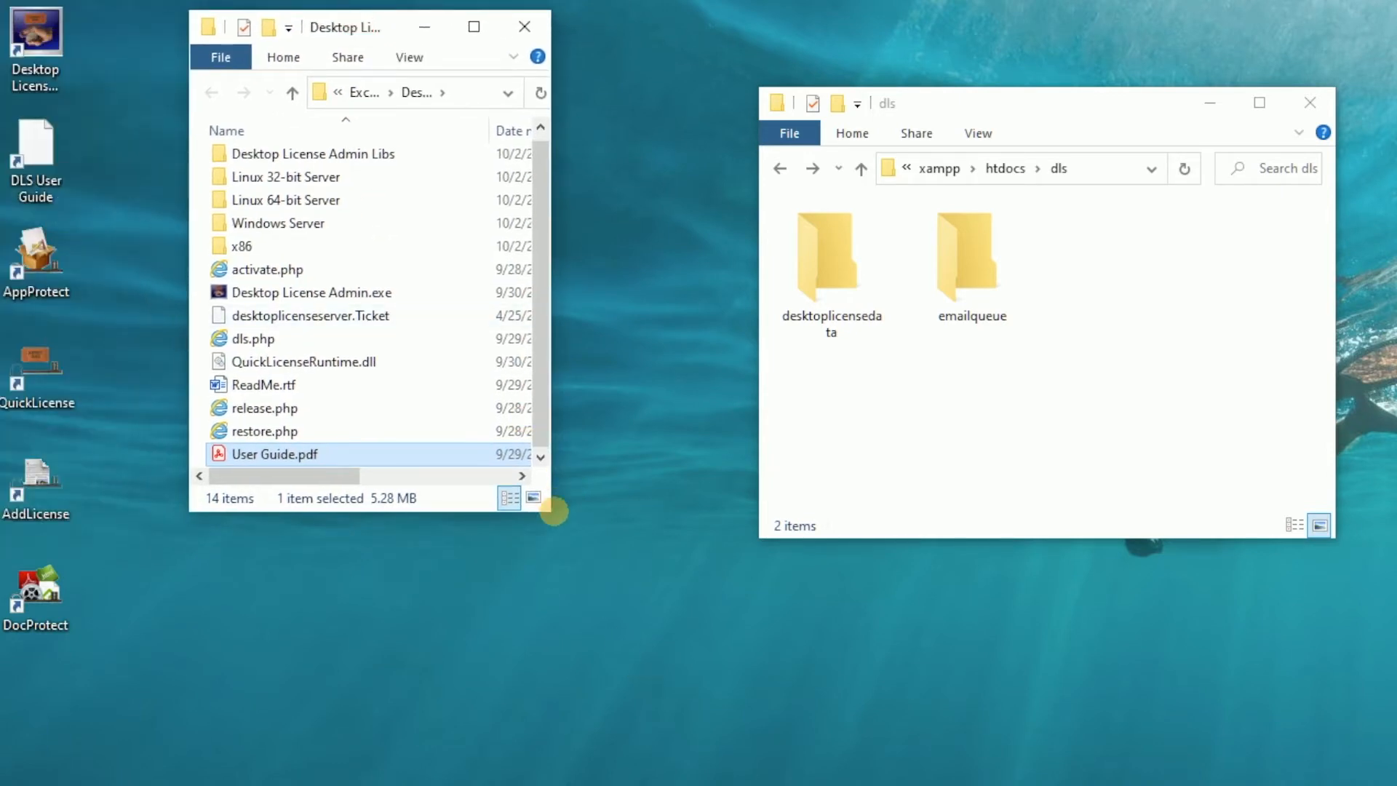
{"action": "left_click_drag", "start_coordinate": [548, 512], "coordinate": [561, 572]}
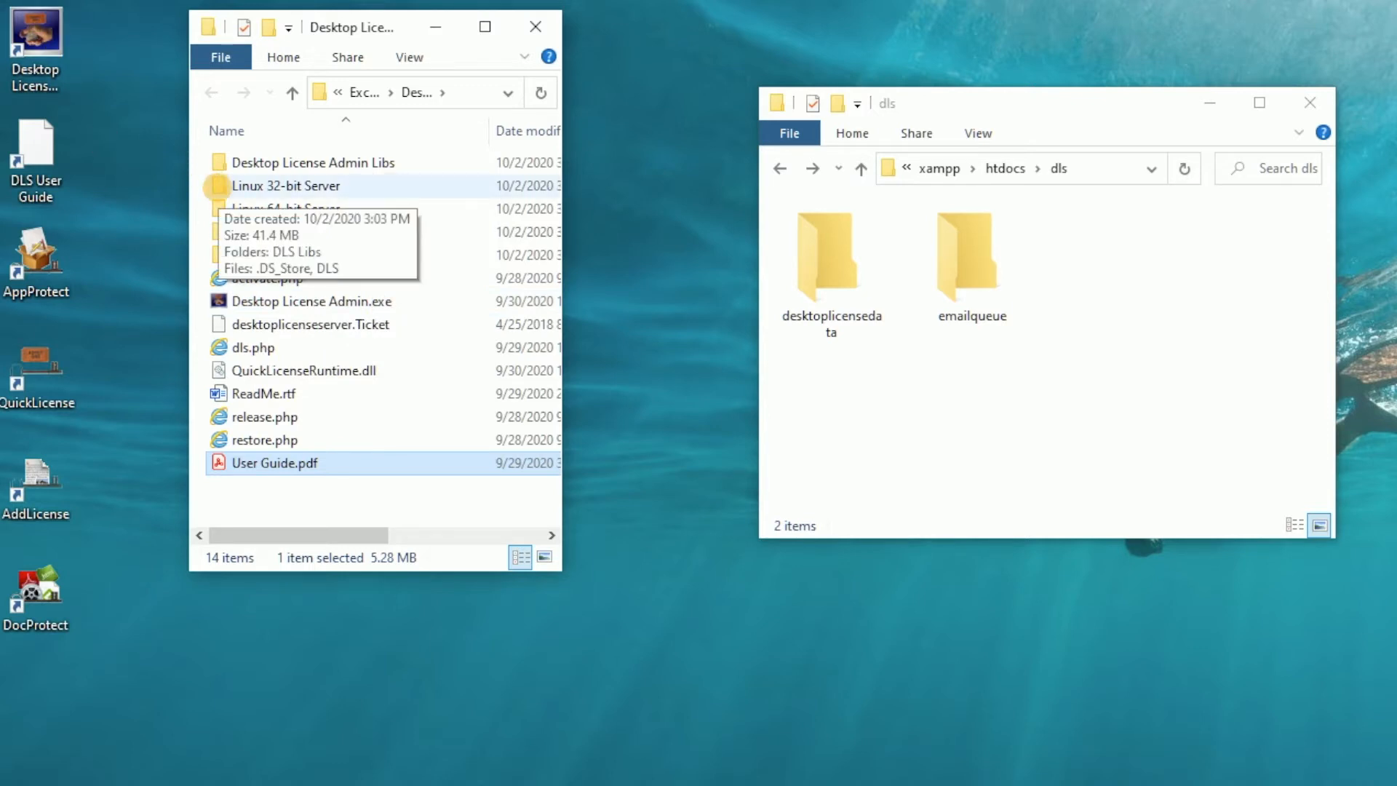
Open the Windows Server folder inside the Desktop License Server directory.
{"action": "left_click", "coordinate": [217, 187]}
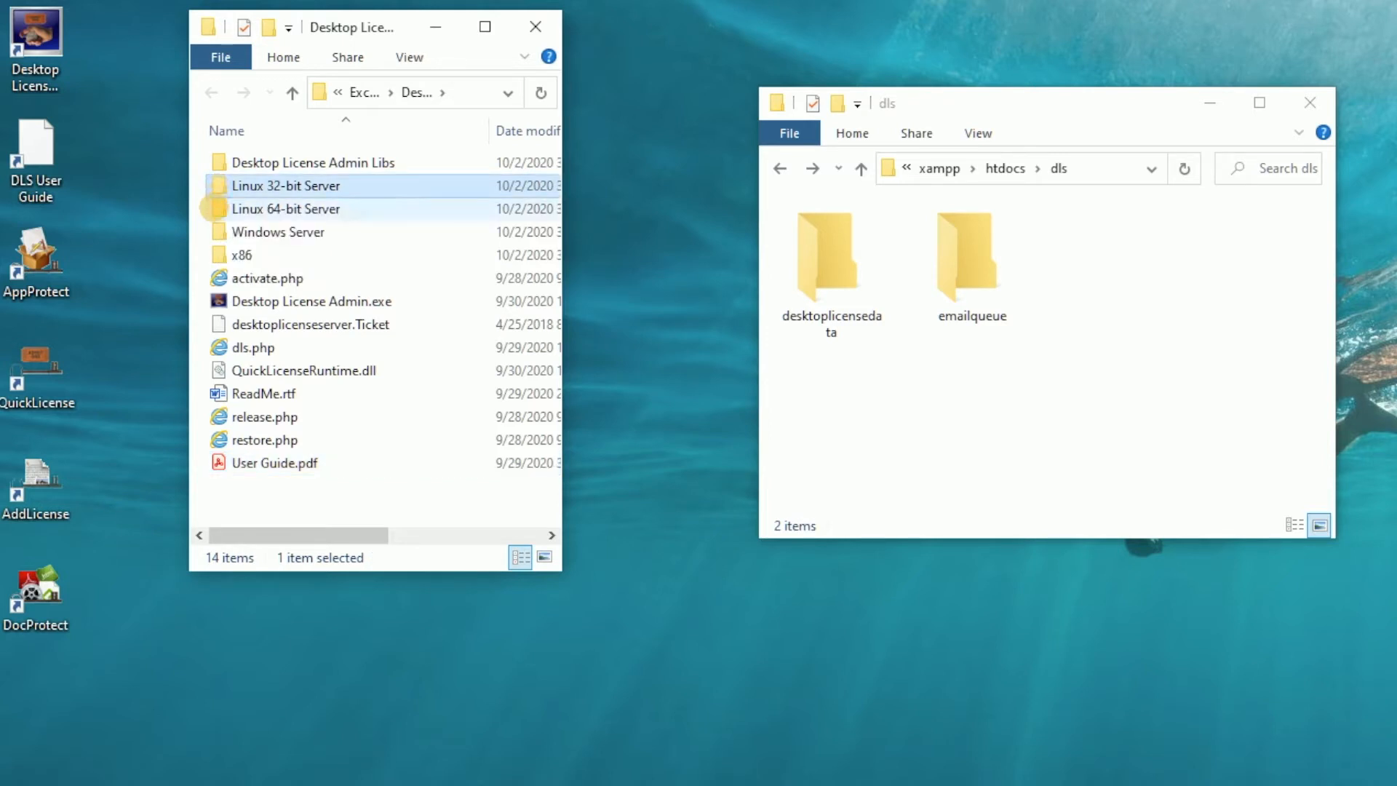
{"action": "left_click", "coordinate": [214, 209]}
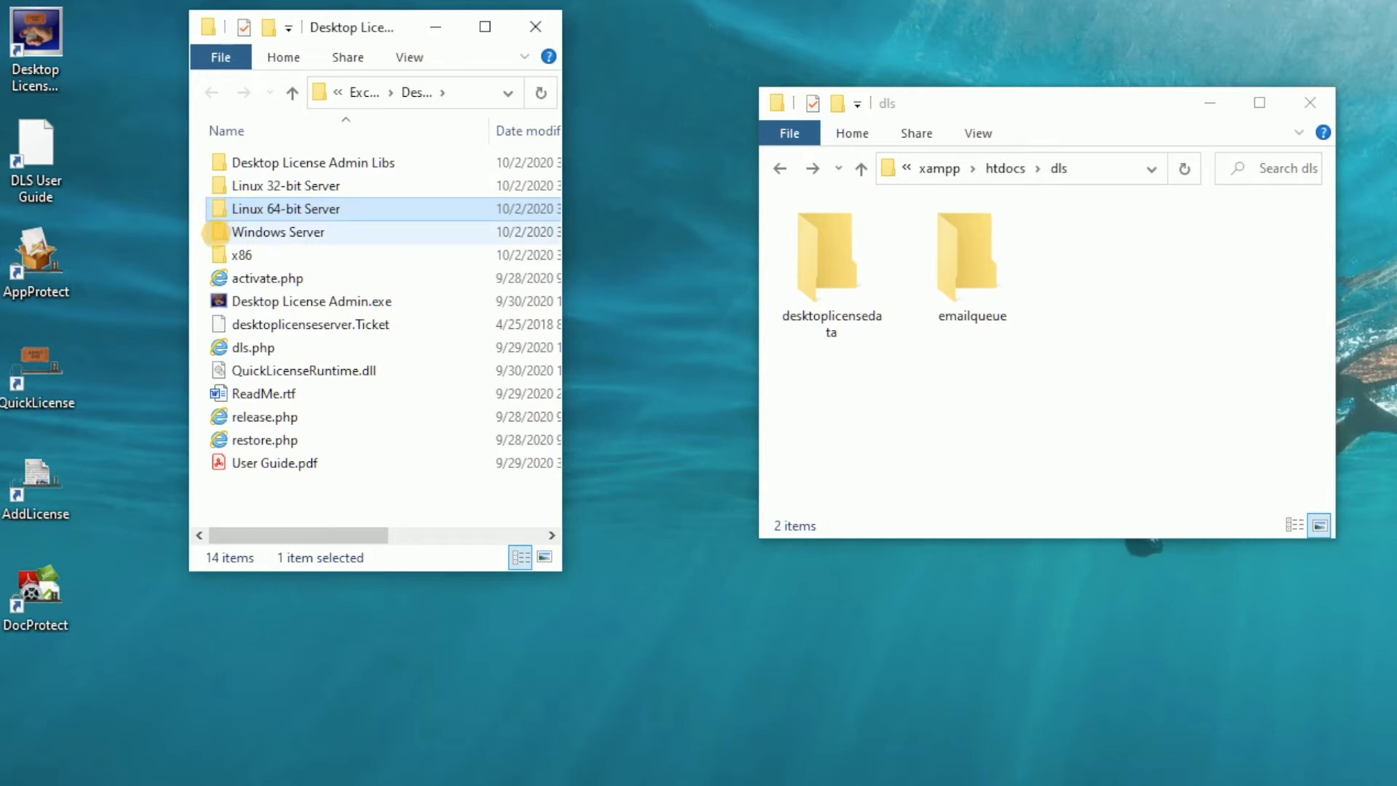
{"action": "left_click", "coordinate": [216, 232]}
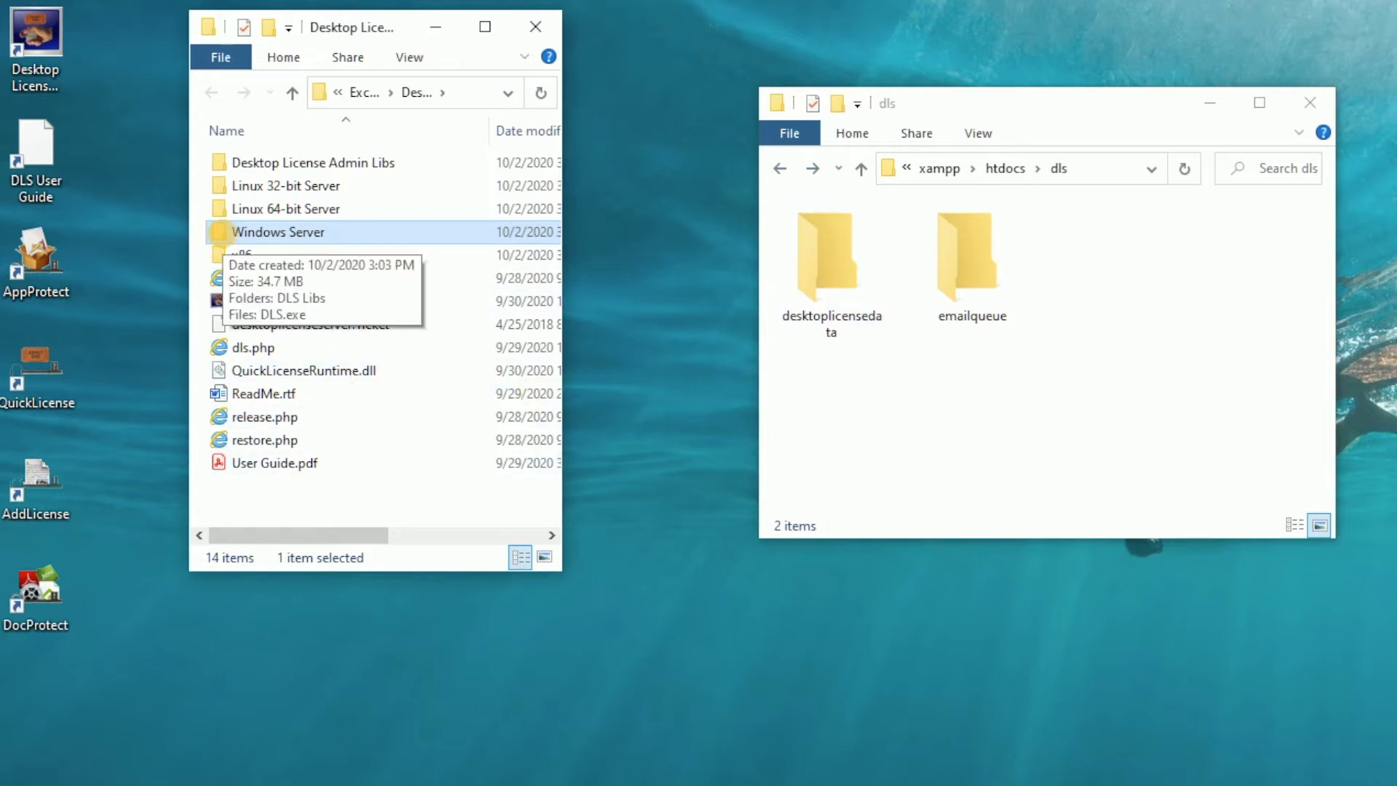
{"action": "double_click", "coordinate": [218, 231]}
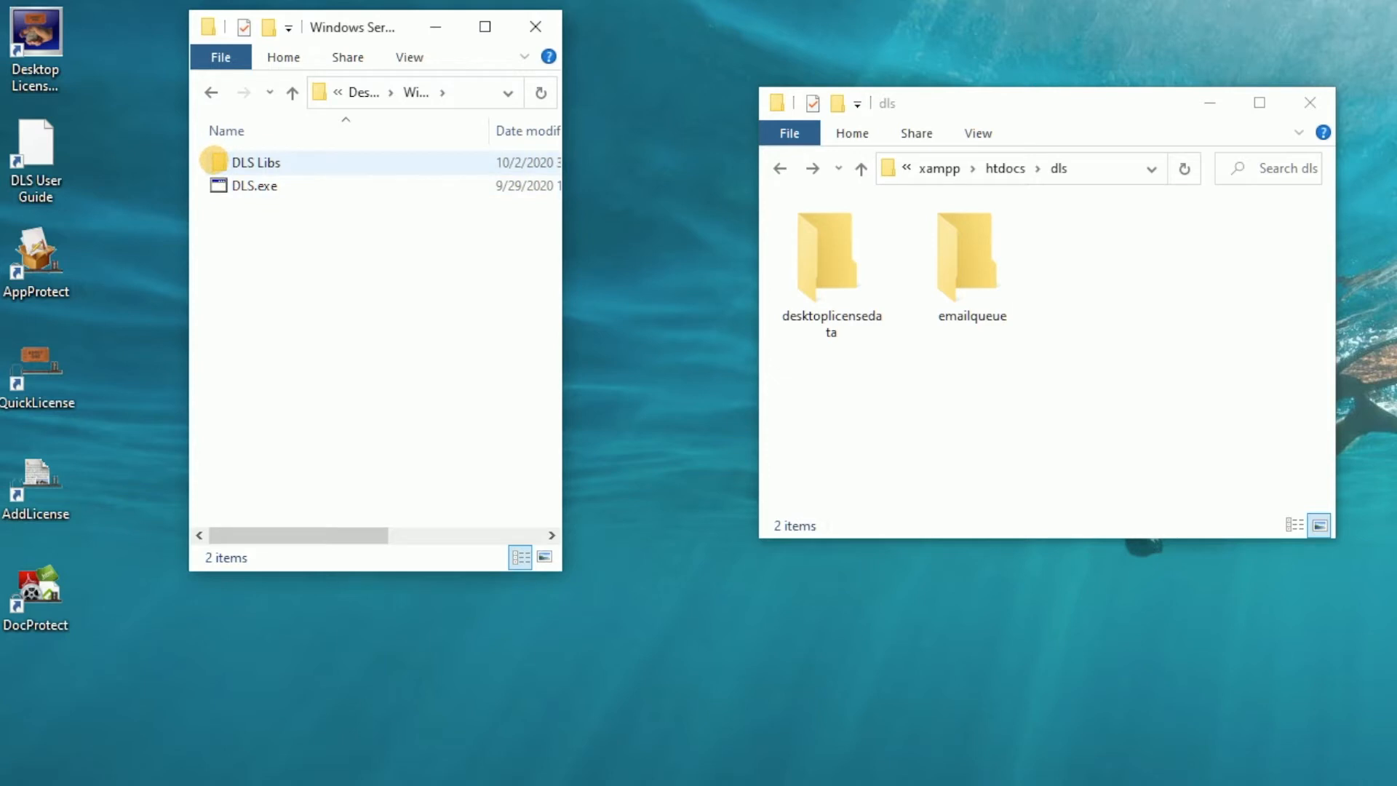
Copy DLS Libs and DLS.exe from the Windows Server folder into the htdocs dls folder.
{"action": "mouse_move", "coordinate": [215, 160]}
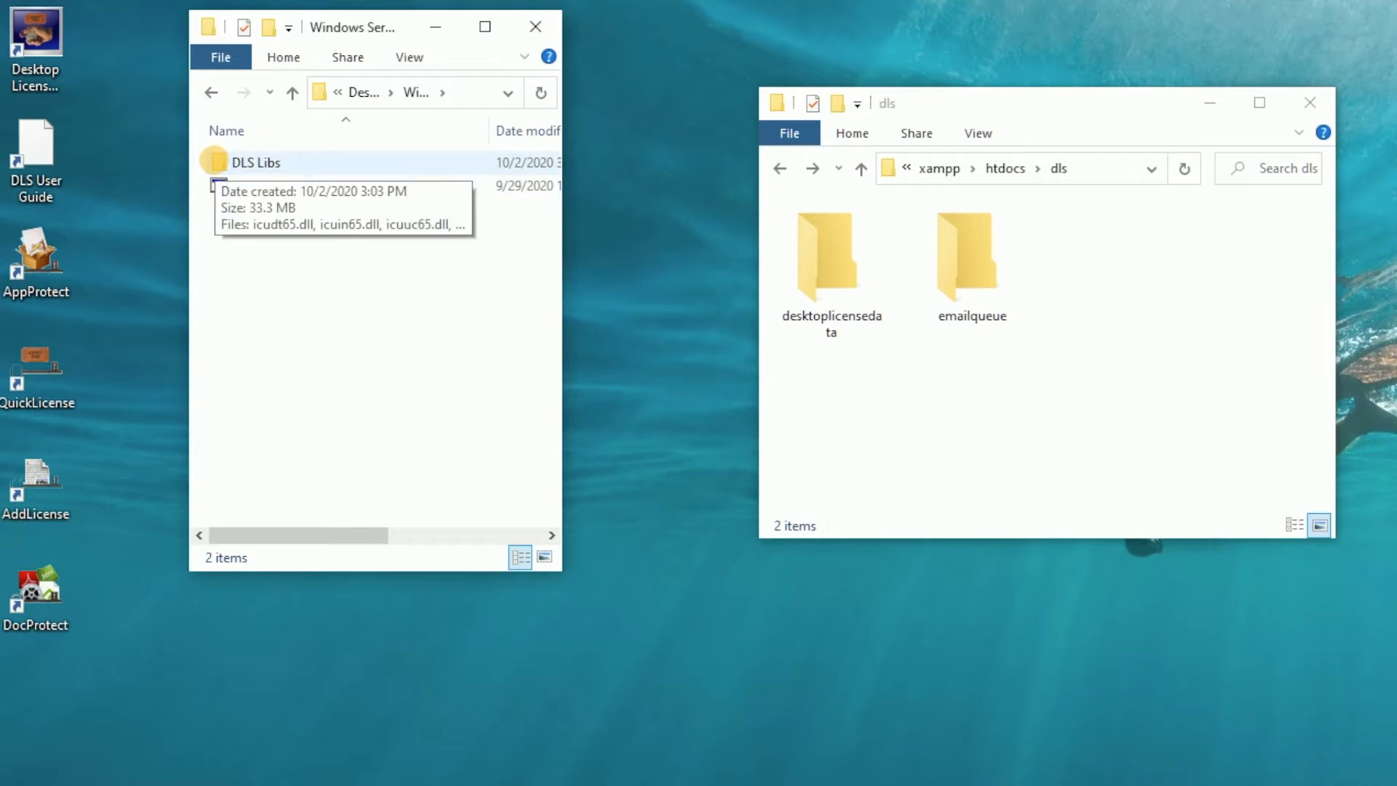
{"action": "left_click_drag", "start_coordinate": [288, 239], "coordinate": [216, 156]}
{"action": "right_click", "coordinate": [216, 156]}
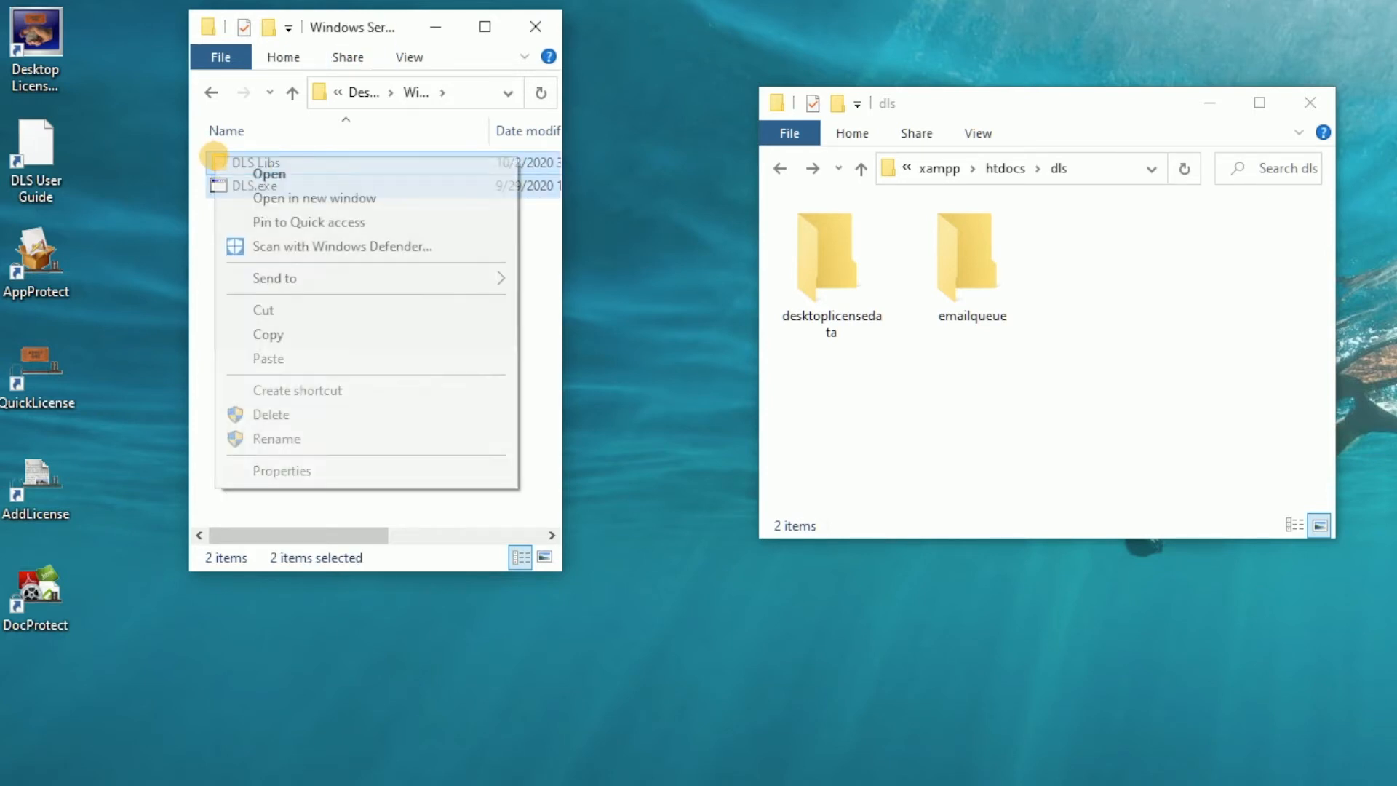
{"action": "left_click", "coordinate": [270, 334]}
{"action": "right_click", "coordinate": [1124, 352]}
{"action": "left_click", "coordinate": [1161, 505]}
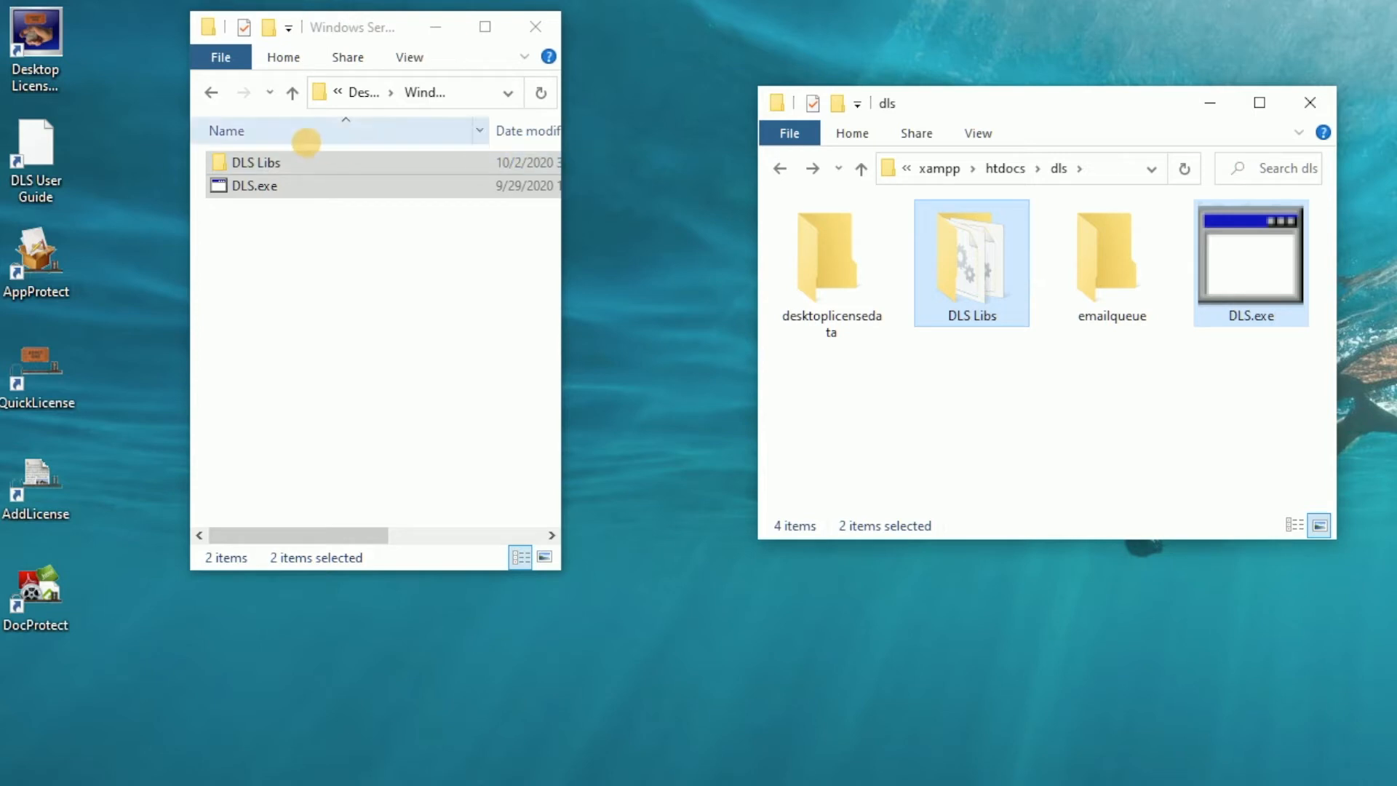
Copy activate.php, dls.php, release.php and restore.php from the Desktop License Server folder into the htdocs dls folder.
{"action": "left_click", "coordinate": [215, 90]}
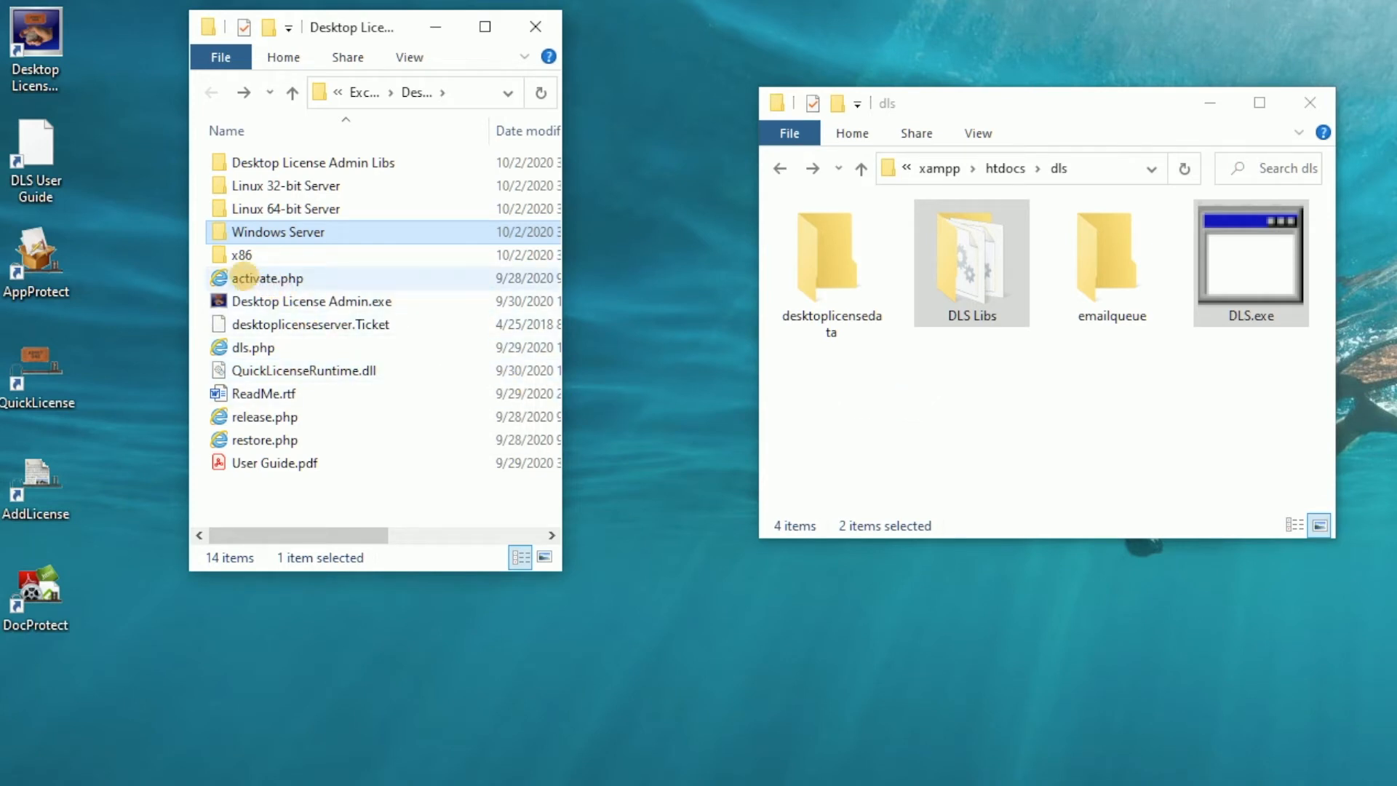
{"action": "right_click", "coordinate": [245, 278]}
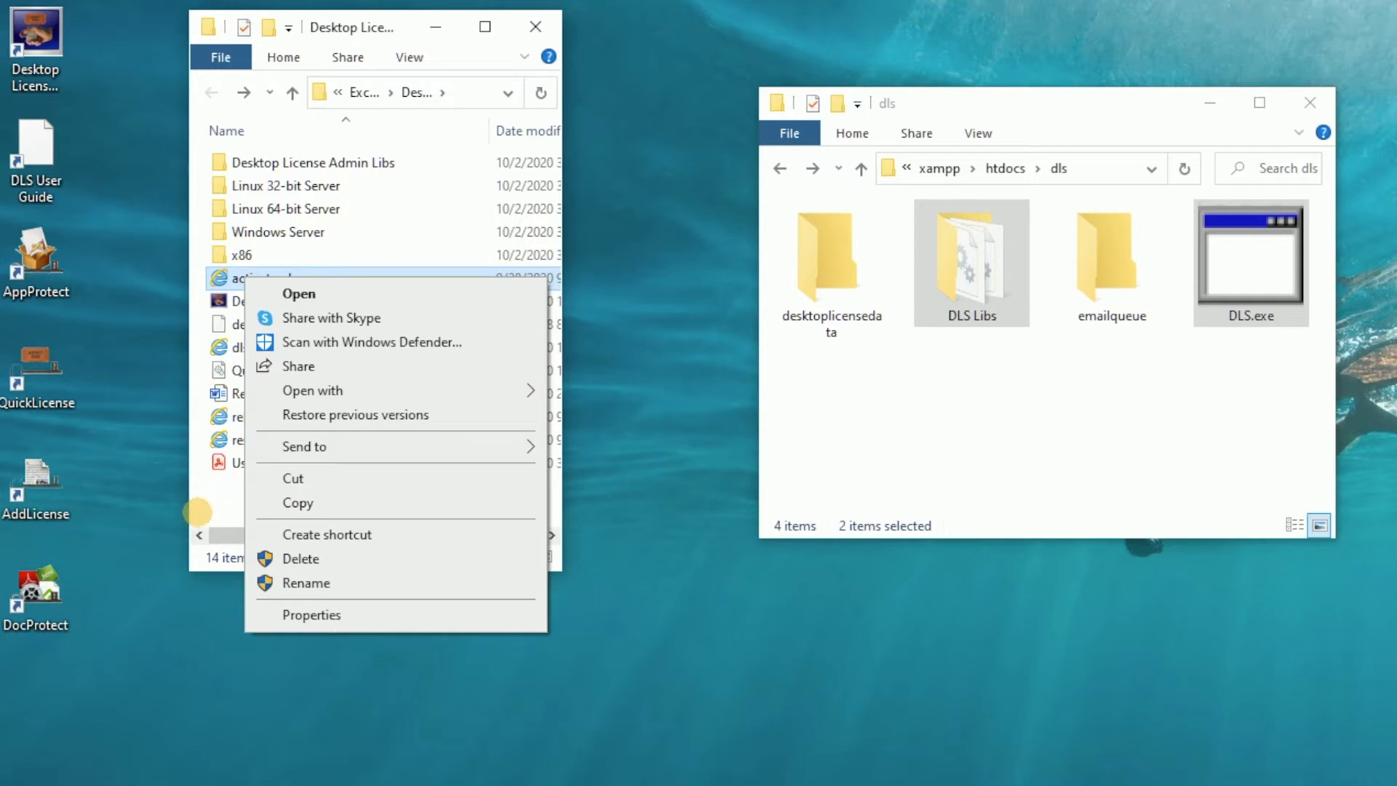
{"action": "left_click", "coordinate": [208, 513]}
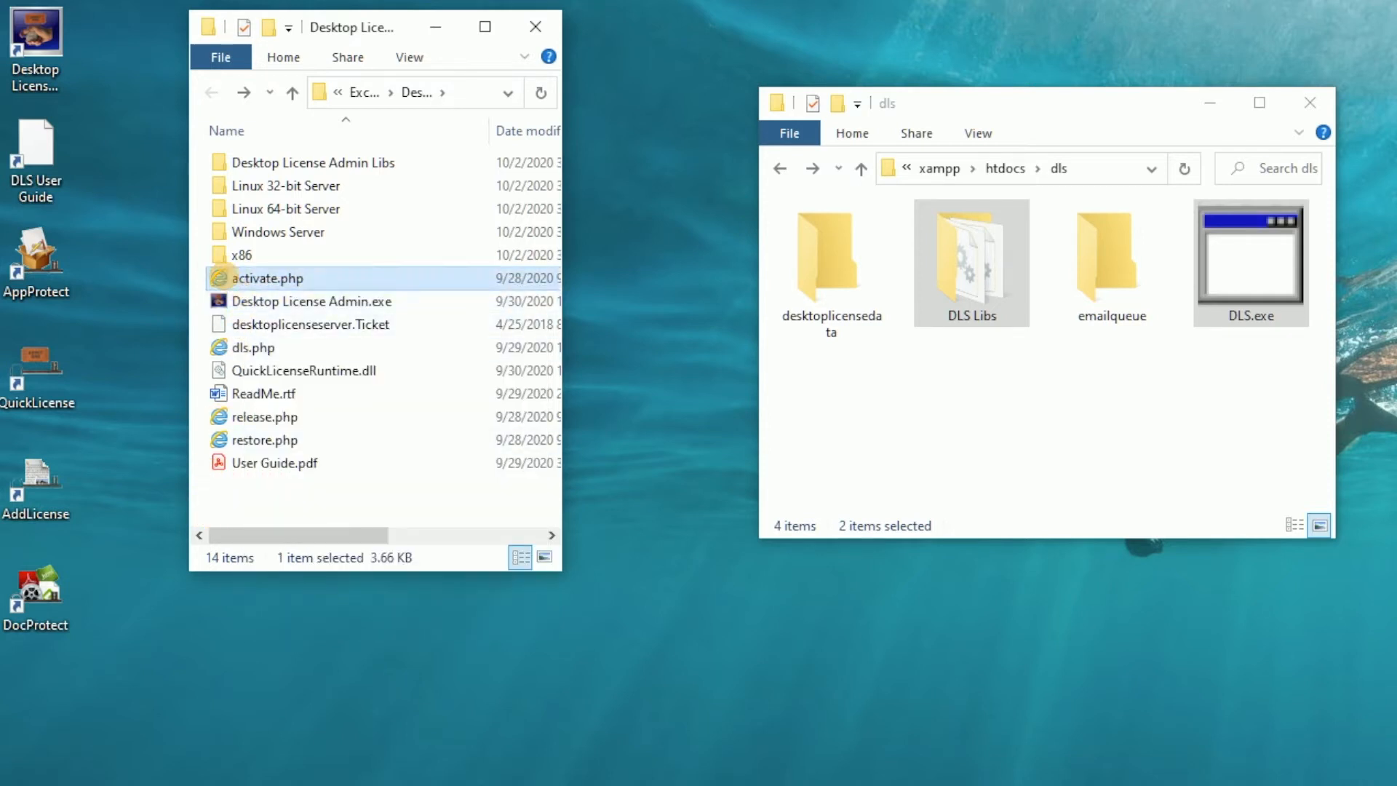
{"action": "left_click", "coordinate": [251, 348], "text": "ctrl"}
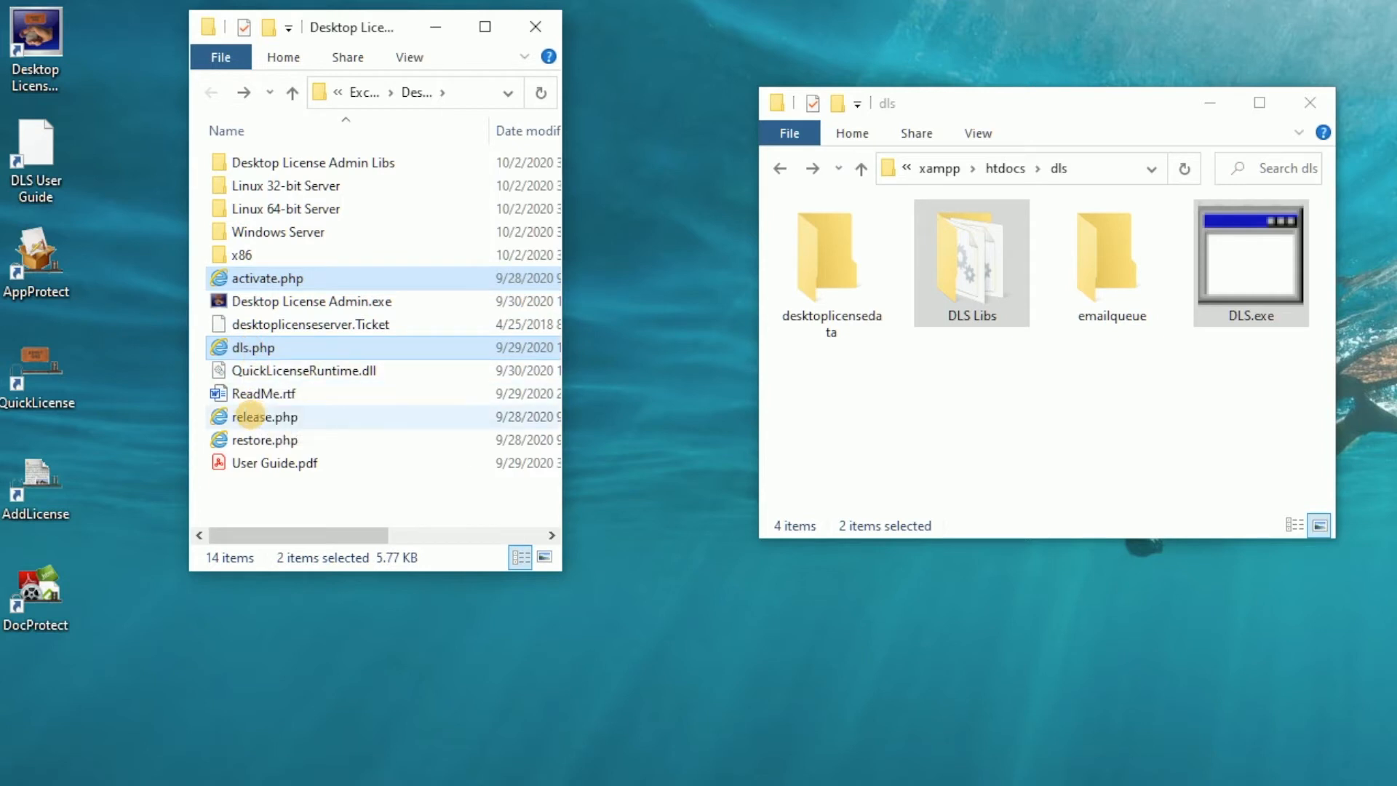
{"action": "left_click", "coordinate": [250, 418], "text": "ctrl"}
{"action": "left_click", "coordinate": [245, 436], "text": "ctrl"}
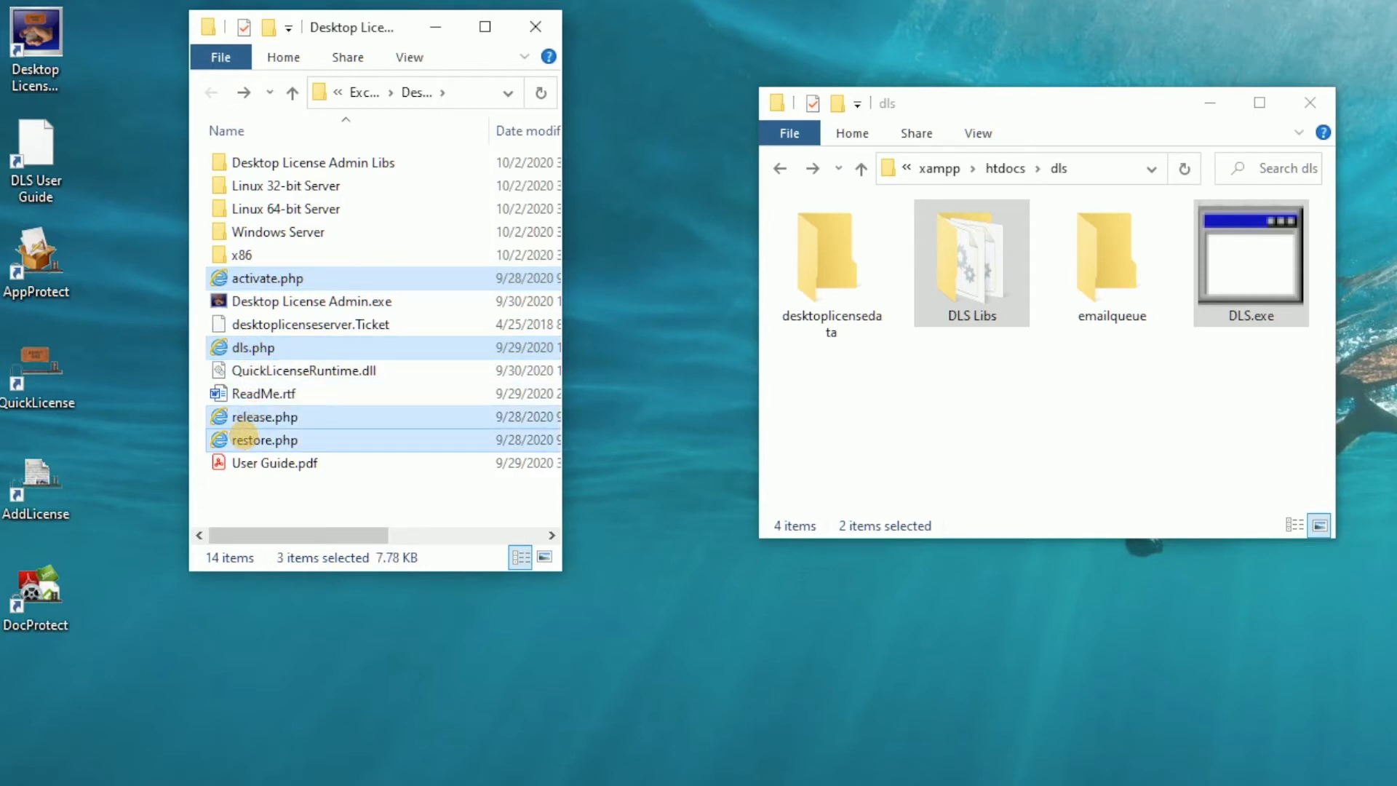
{"action": "right_click", "coordinate": [245, 437]}
{"action": "left_click", "coordinate": [291, 589]}
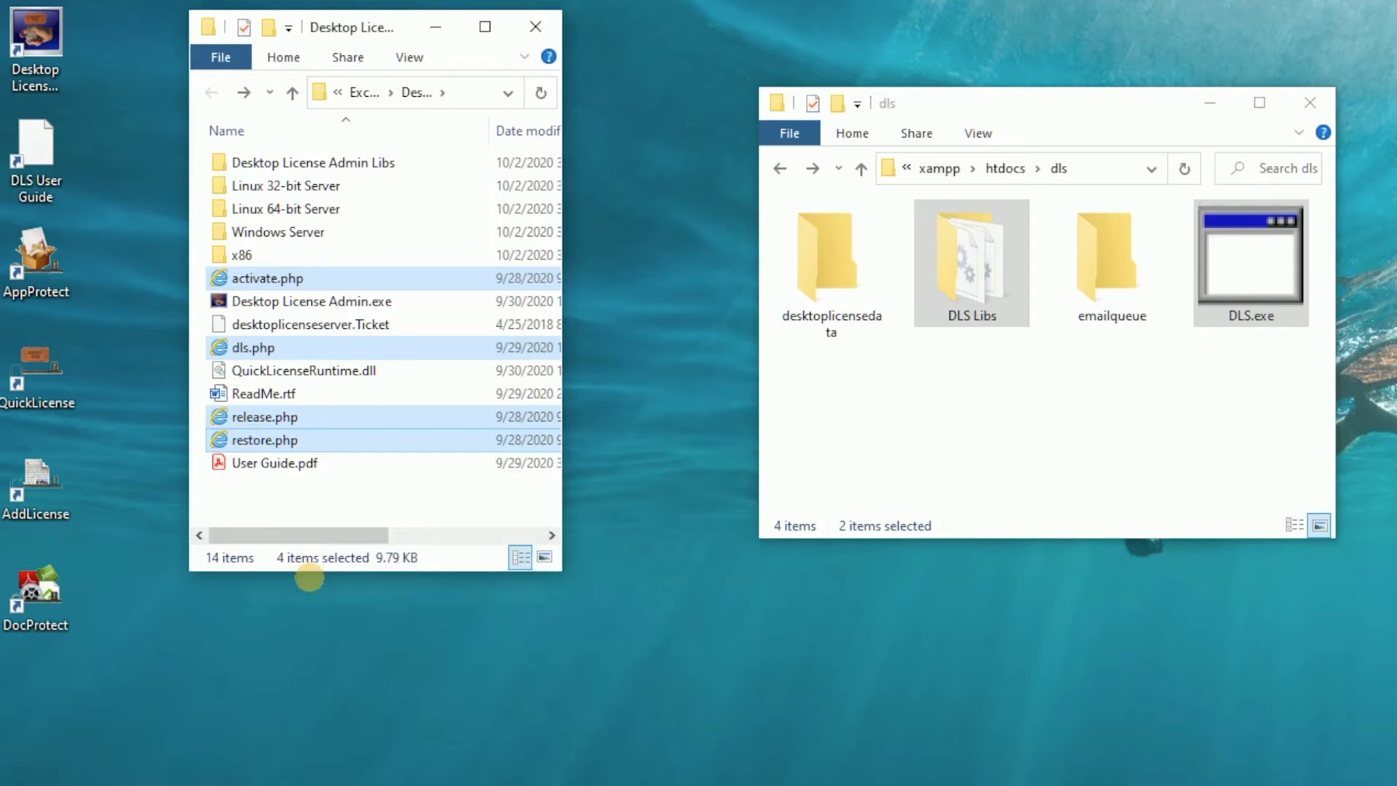
{"action": "right_click", "coordinate": [927, 443]}
{"action": "left_click", "coordinate": [982, 598]}
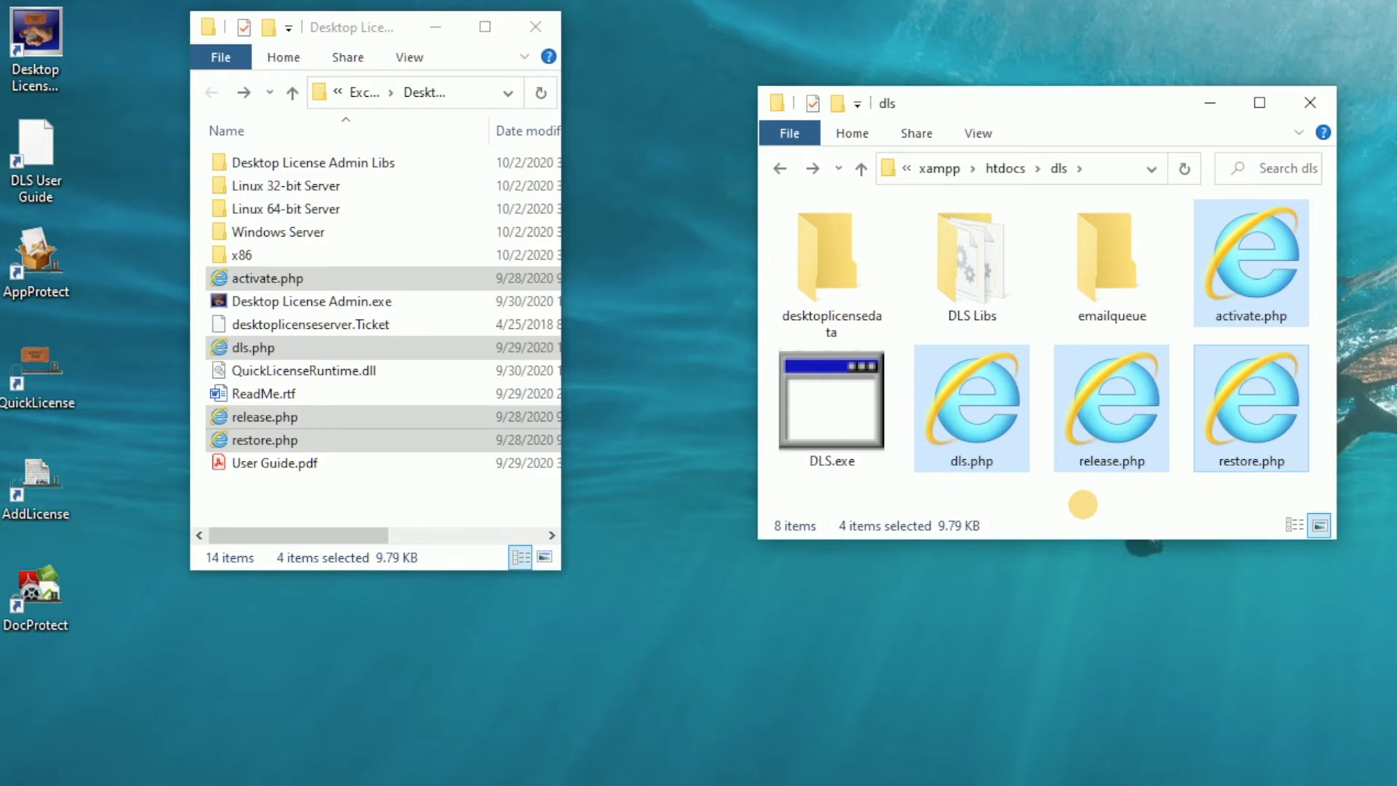
{"action": "left_click", "coordinate": [1082, 504]}
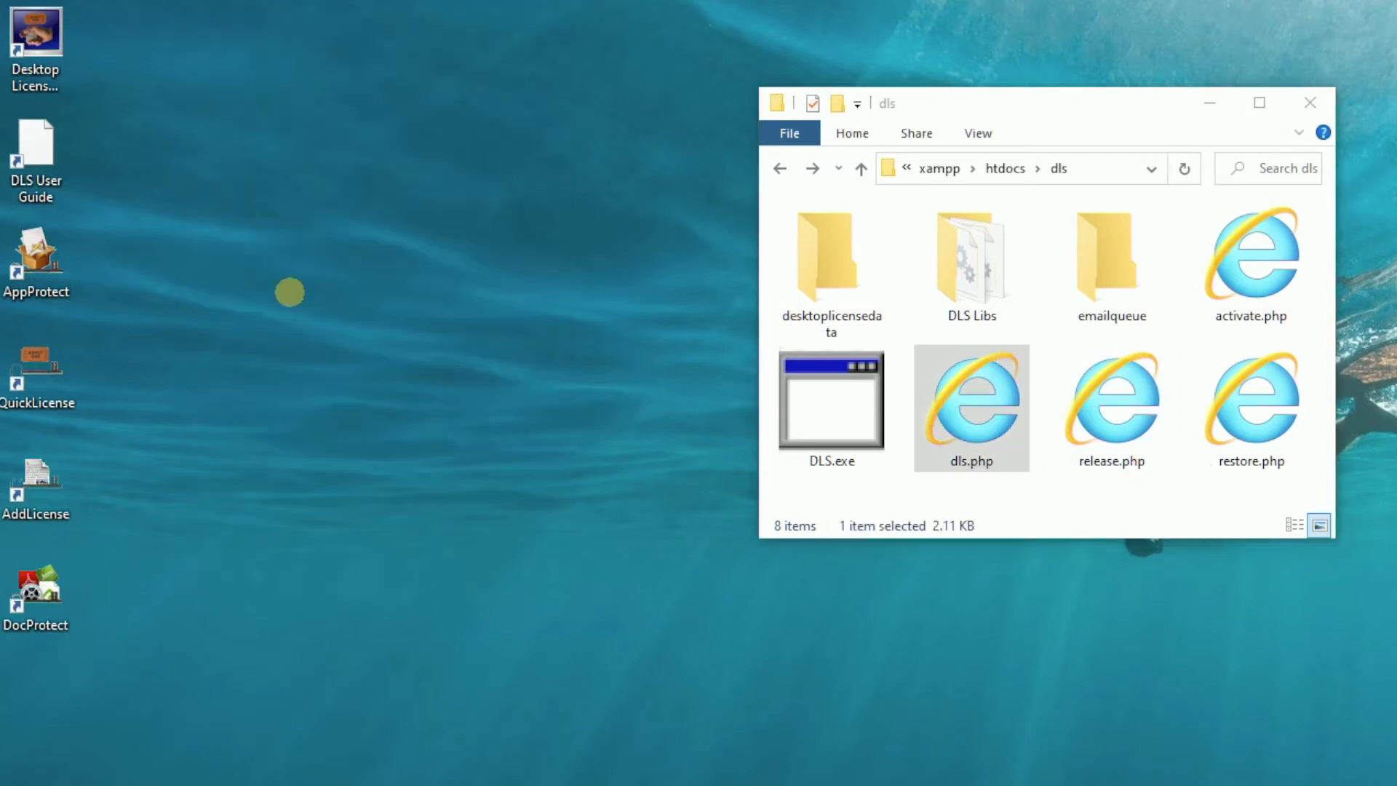
Launch Desktop License Admin from the desktop shortcut.
{"action": "left_click", "coordinate": [35, 36]}
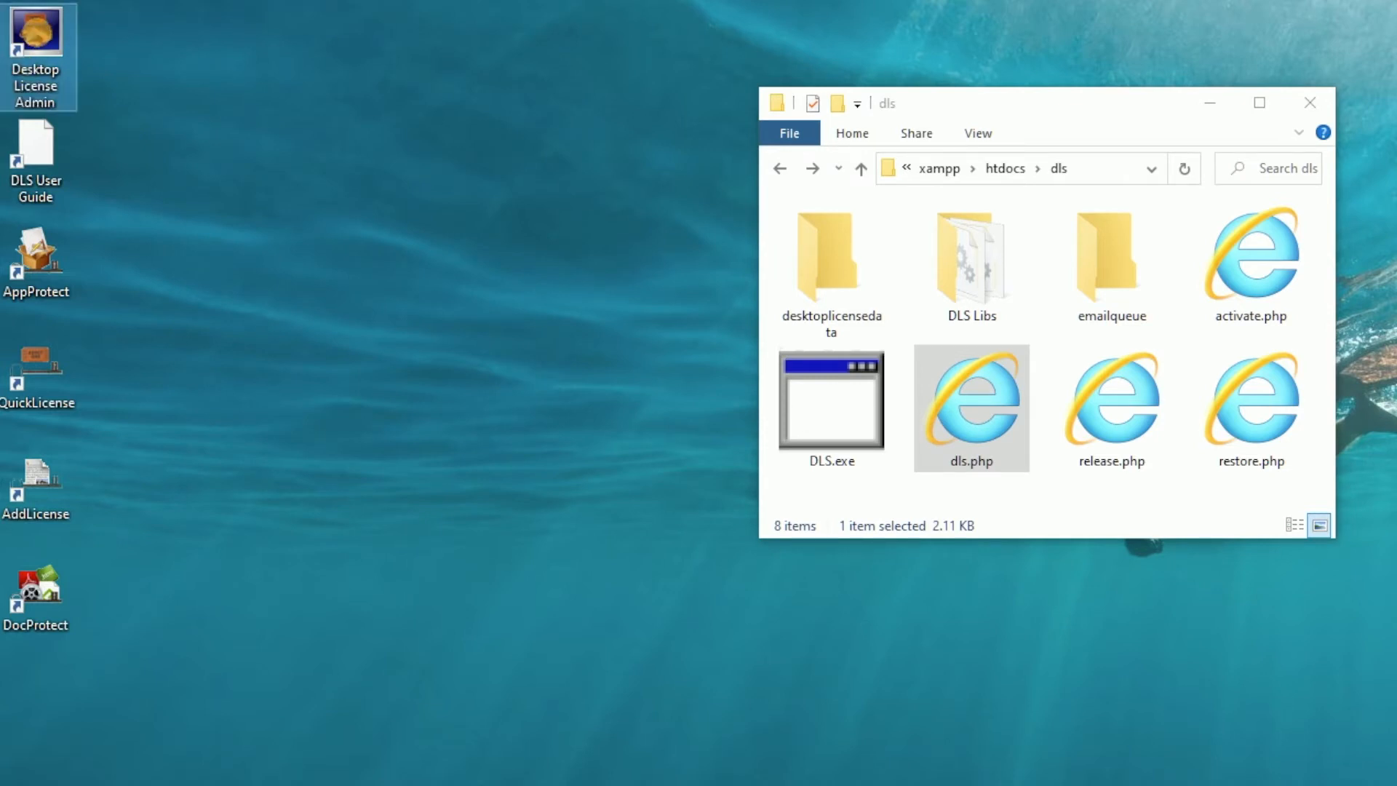
{"action": "double_click", "coordinate": [35, 36]}
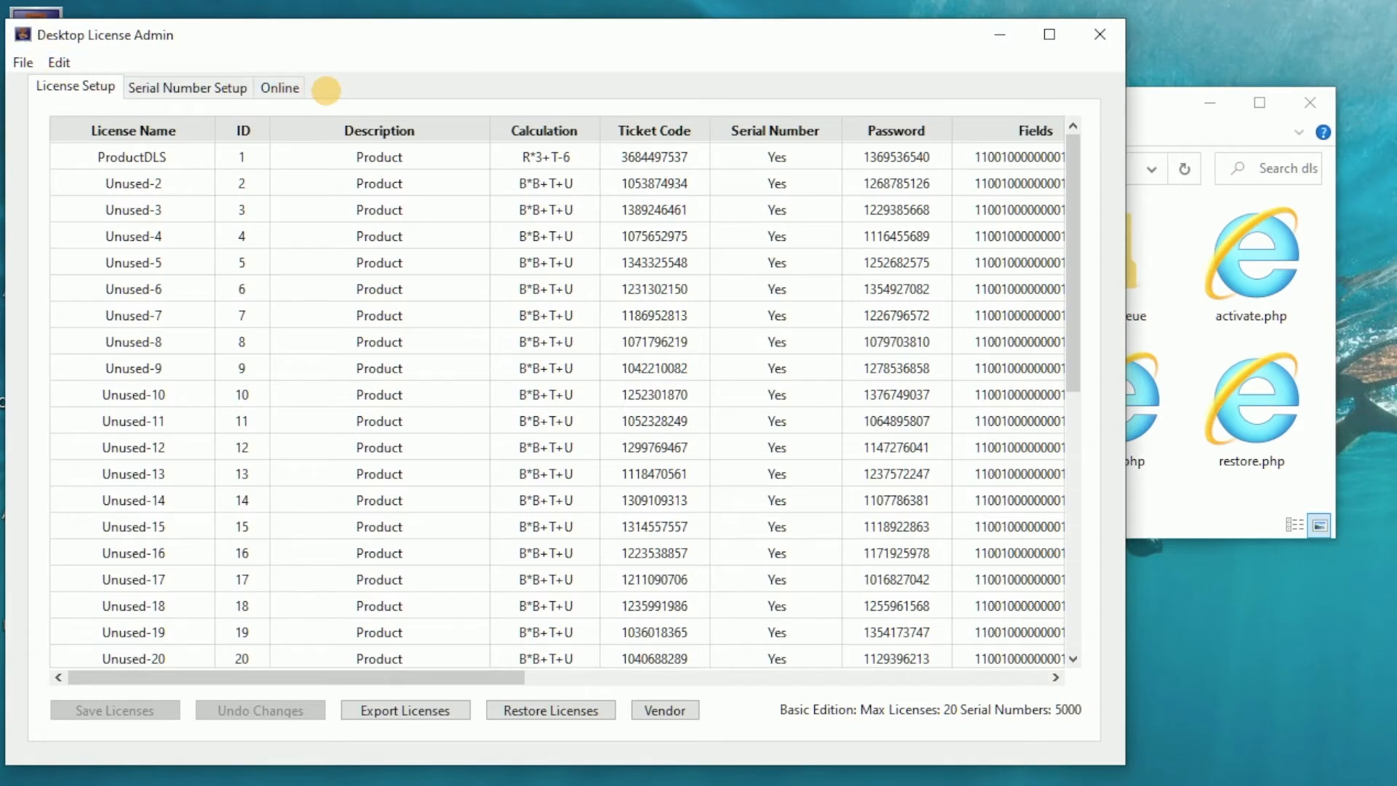
Compare the Online server URL with the dls.php file location in the htdocs dls folder.
{"action": "left_click", "coordinate": [280, 86]}
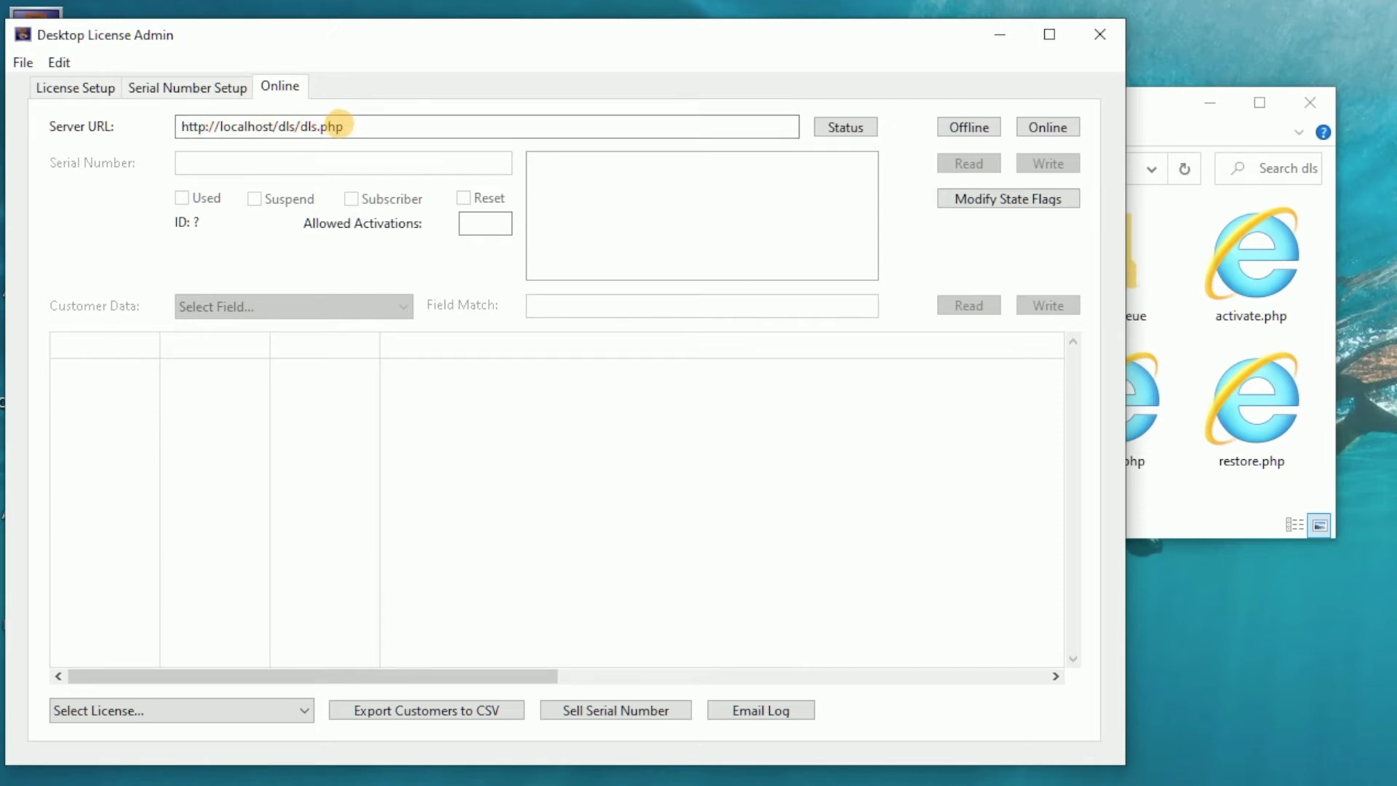
{"action": "left_click", "coordinate": [1232, 514]}
{"action": "left_click", "coordinate": [954, 429]}
{"action": "left_click", "coordinate": [958, 425]}
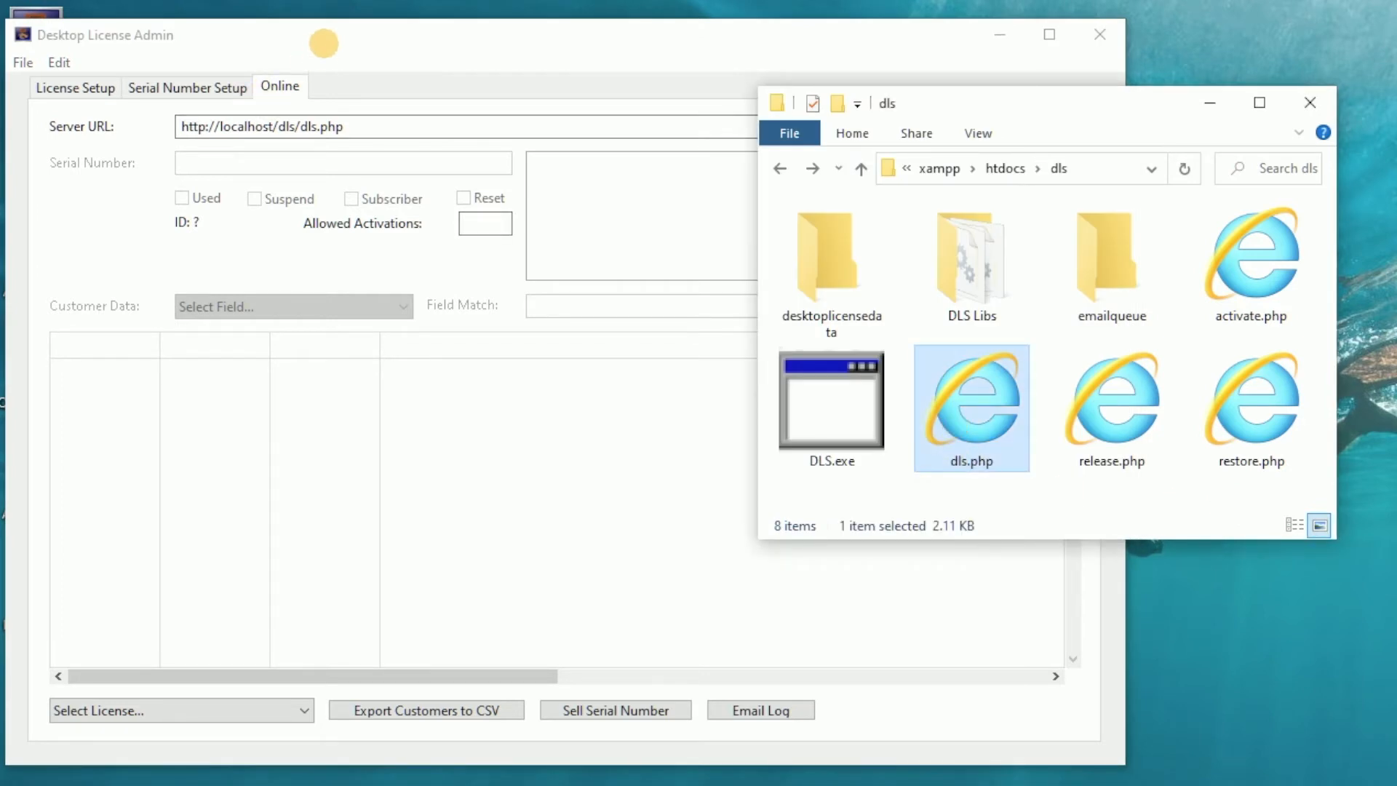
{"action": "left_click", "coordinate": [324, 38]}
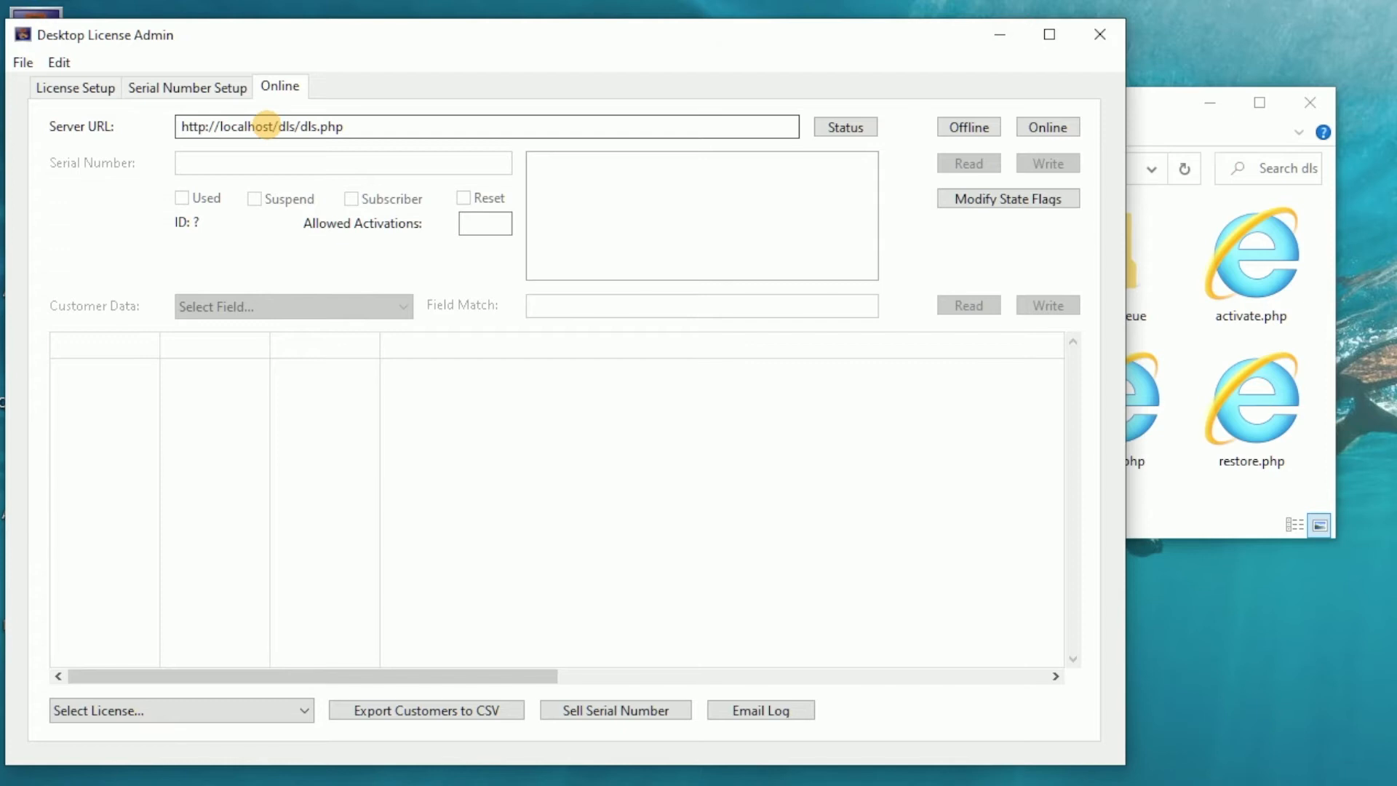
{"action": "left_click", "coordinate": [221, 126]}
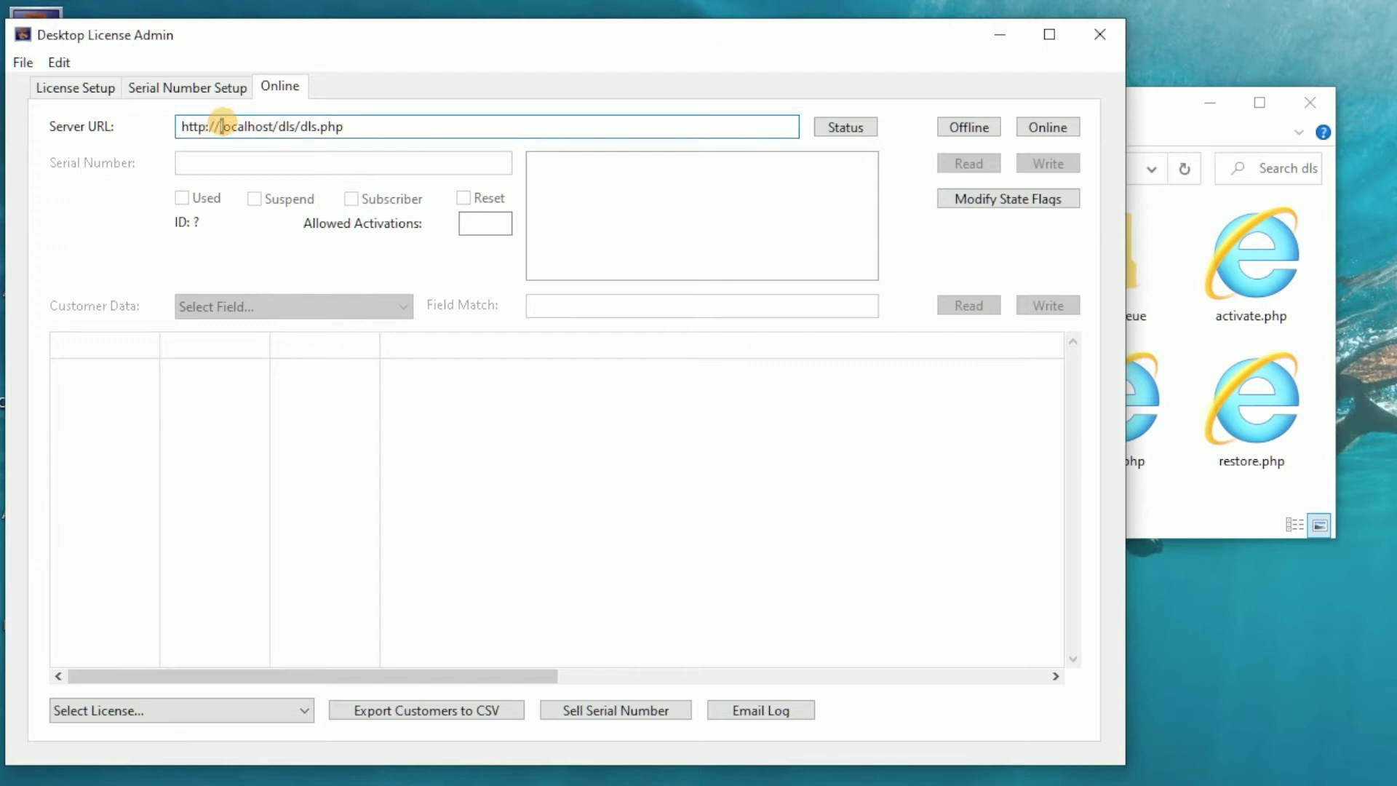
{"action": "left_click_drag", "start_coordinate": [221, 126], "coordinate": [270, 126]}
{"action": "left_click", "coordinate": [270, 125]}
{"action": "left_click", "coordinate": [76, 87]}
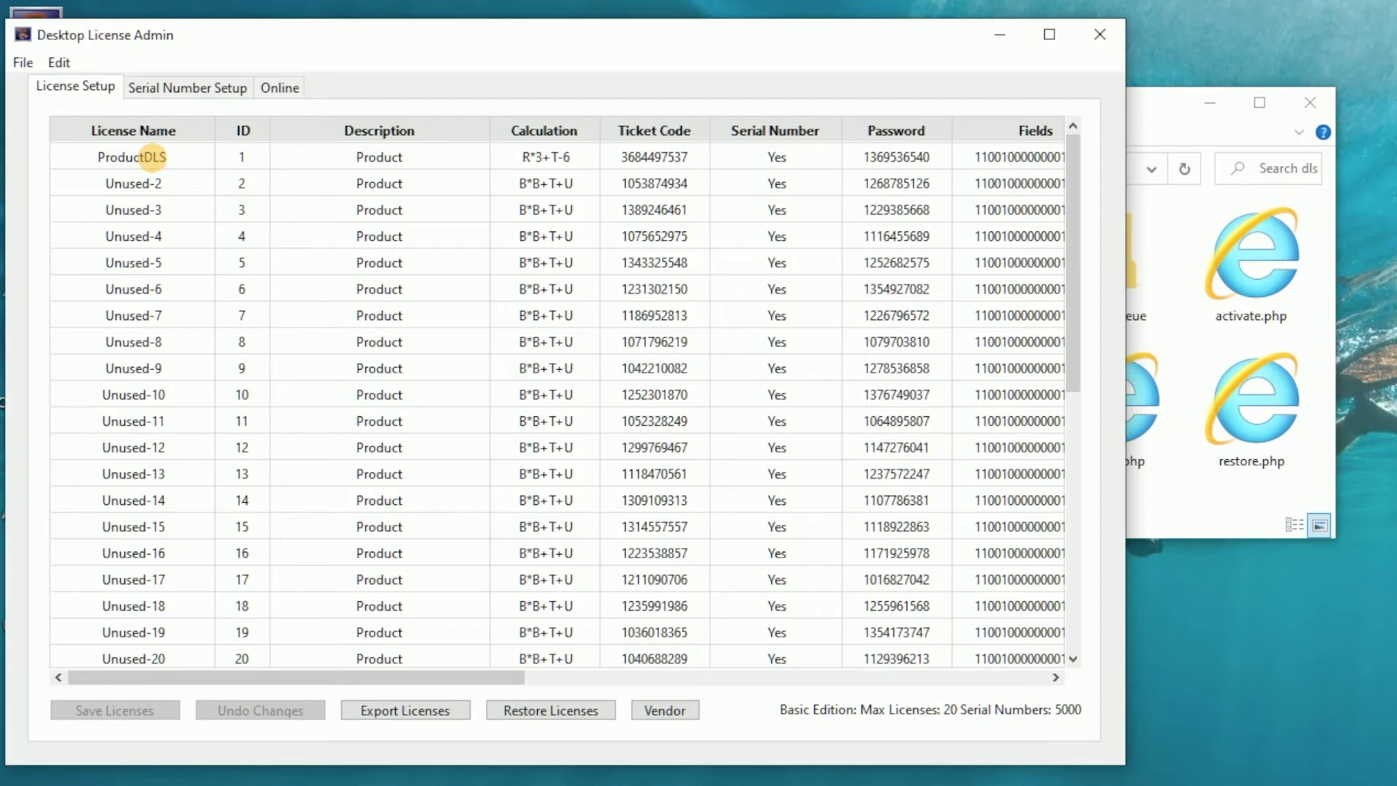
Open the ProductDLS license data, accept it, and save the licenses.
{"action": "double_click", "coordinate": [152, 156]}
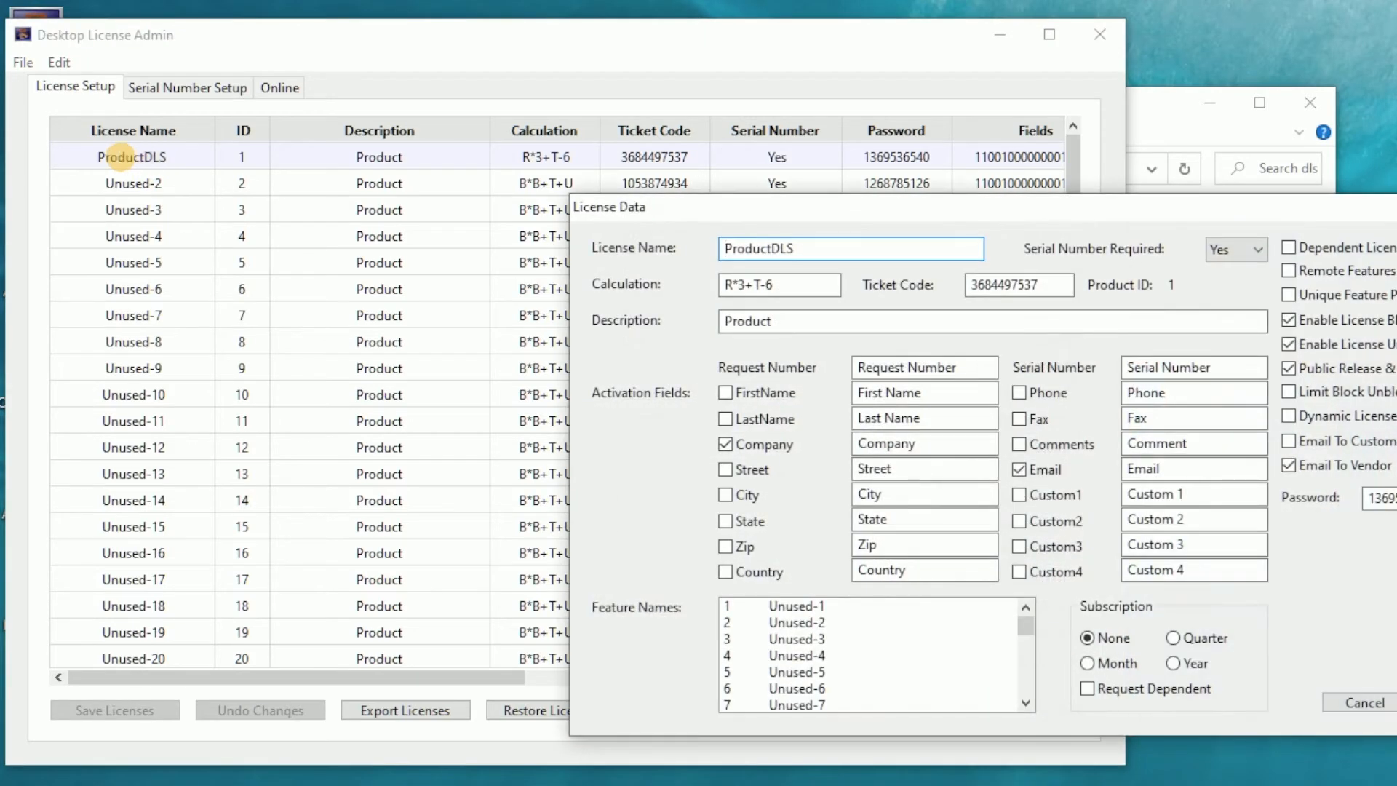
{"action": "left_click_drag", "start_coordinate": [867, 211], "coordinate": [480, 116]}
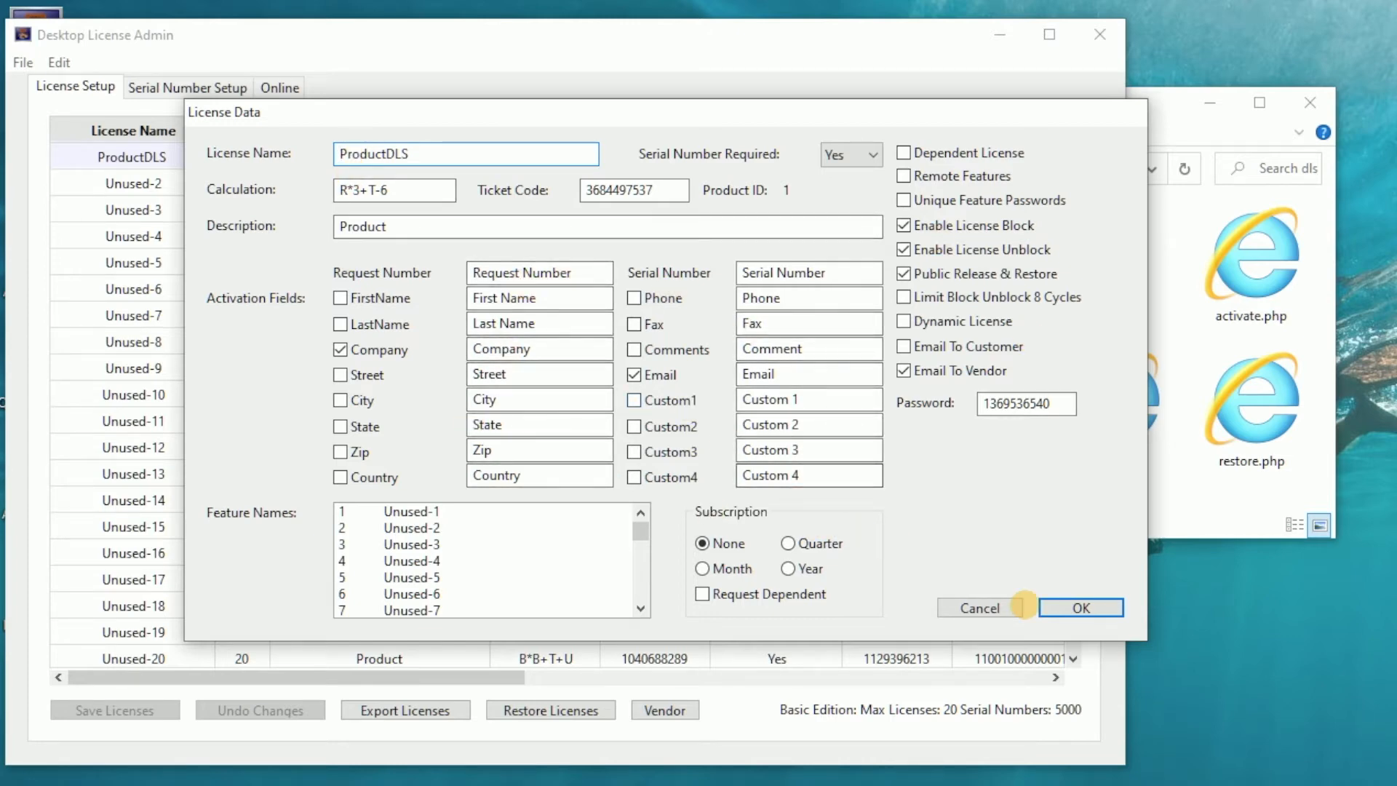
{"action": "left_click", "coordinate": [1063, 607]}
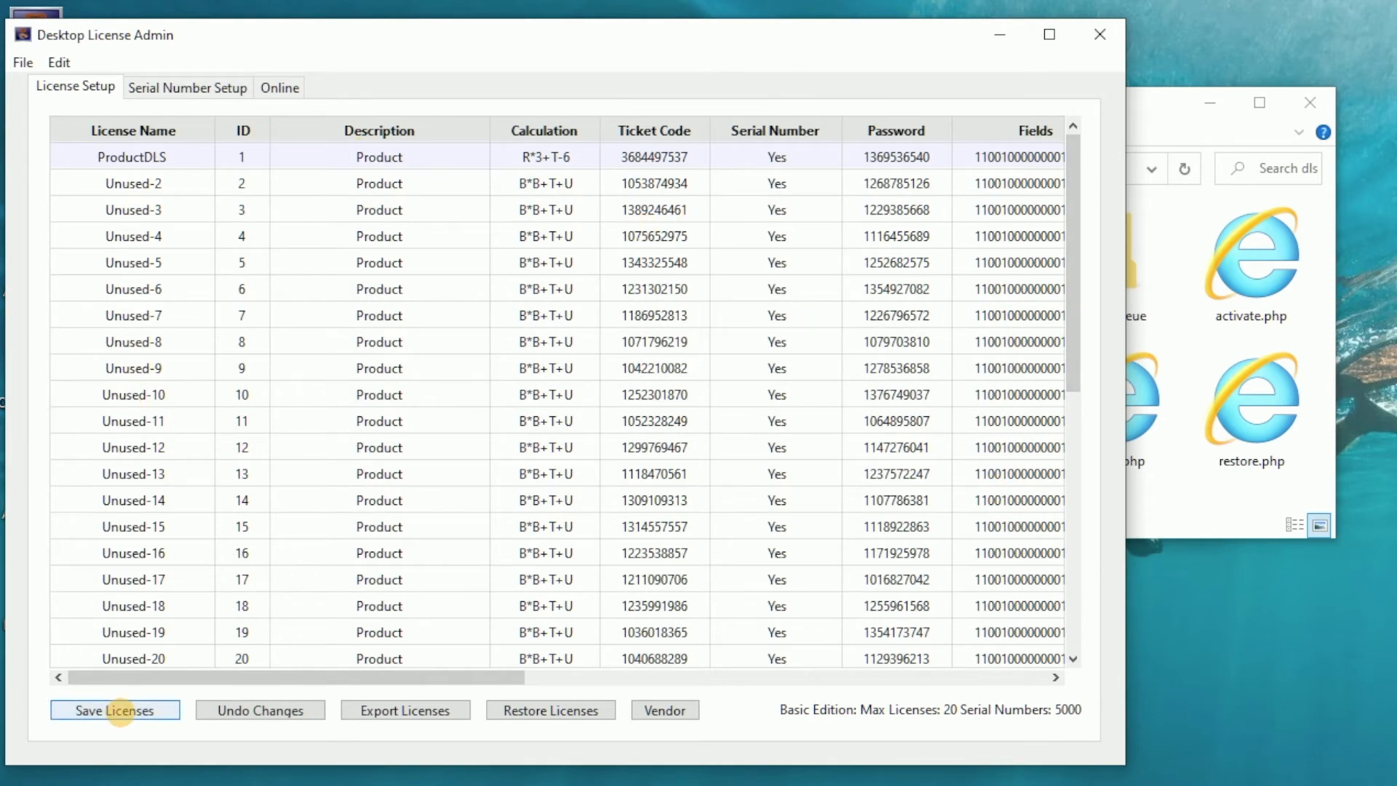
{"action": "left_click", "coordinate": [113, 711]}
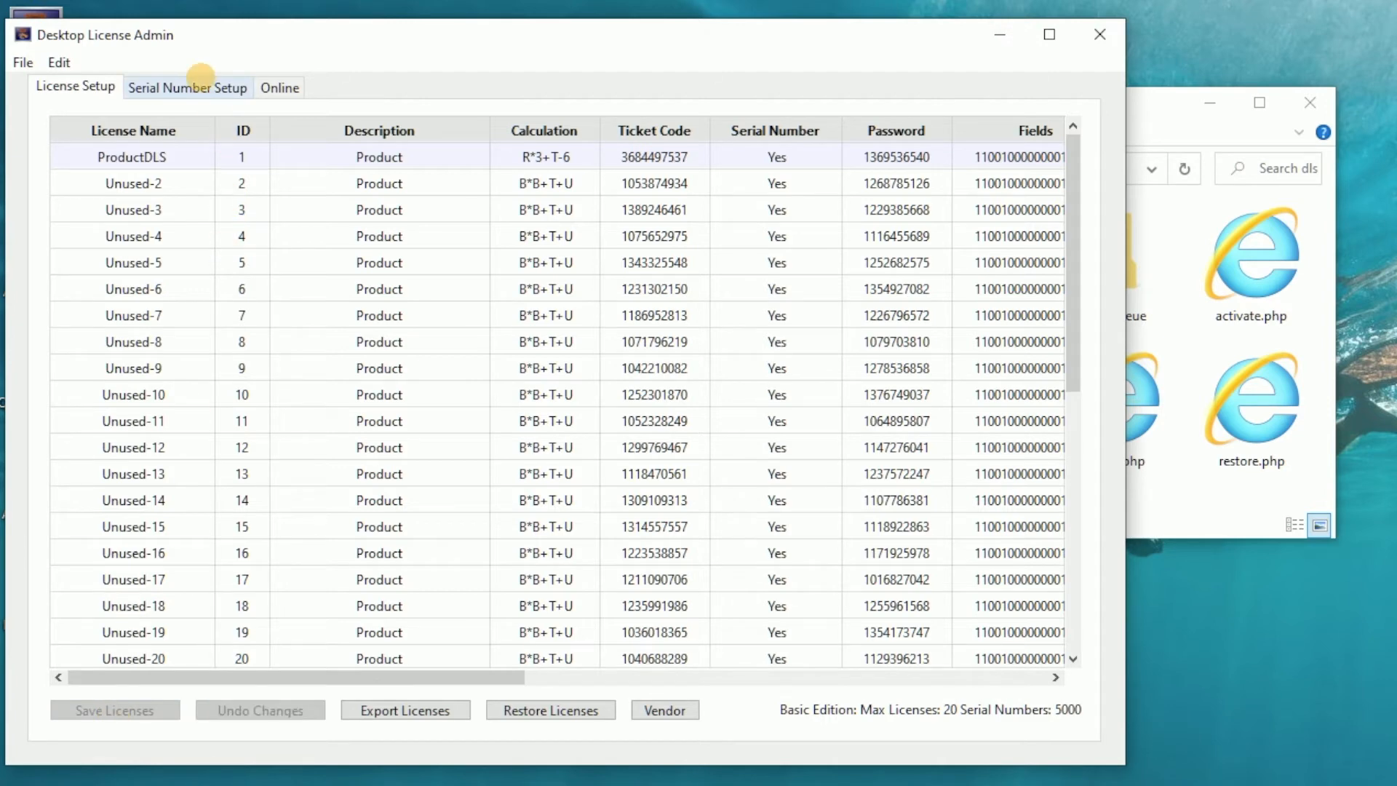
Generate 5 serial numbers for the ProductDLS license and save them.
{"action": "left_click", "coordinate": [195, 85]}
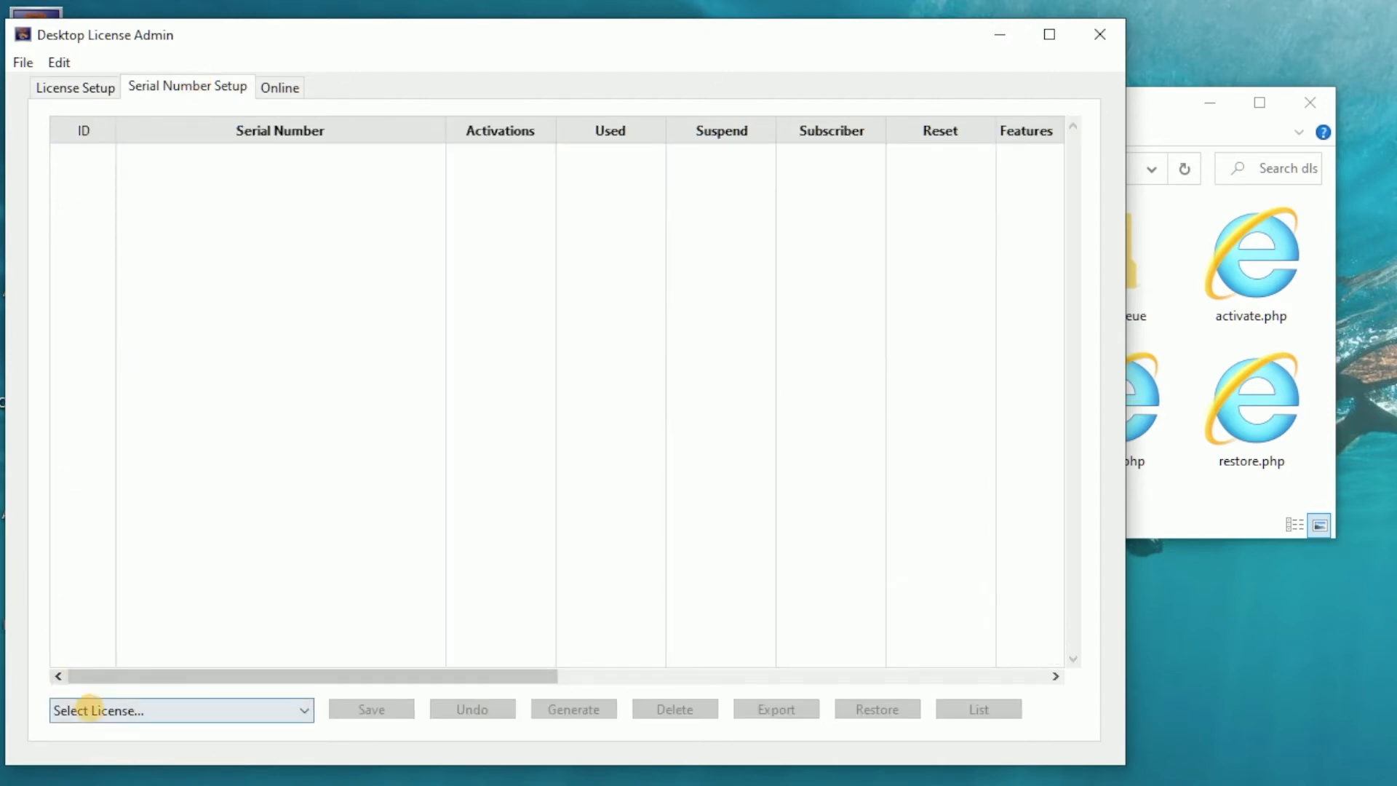
{"action": "left_click", "coordinate": [87, 710]}
{"action": "left_click", "coordinate": [91, 748]}
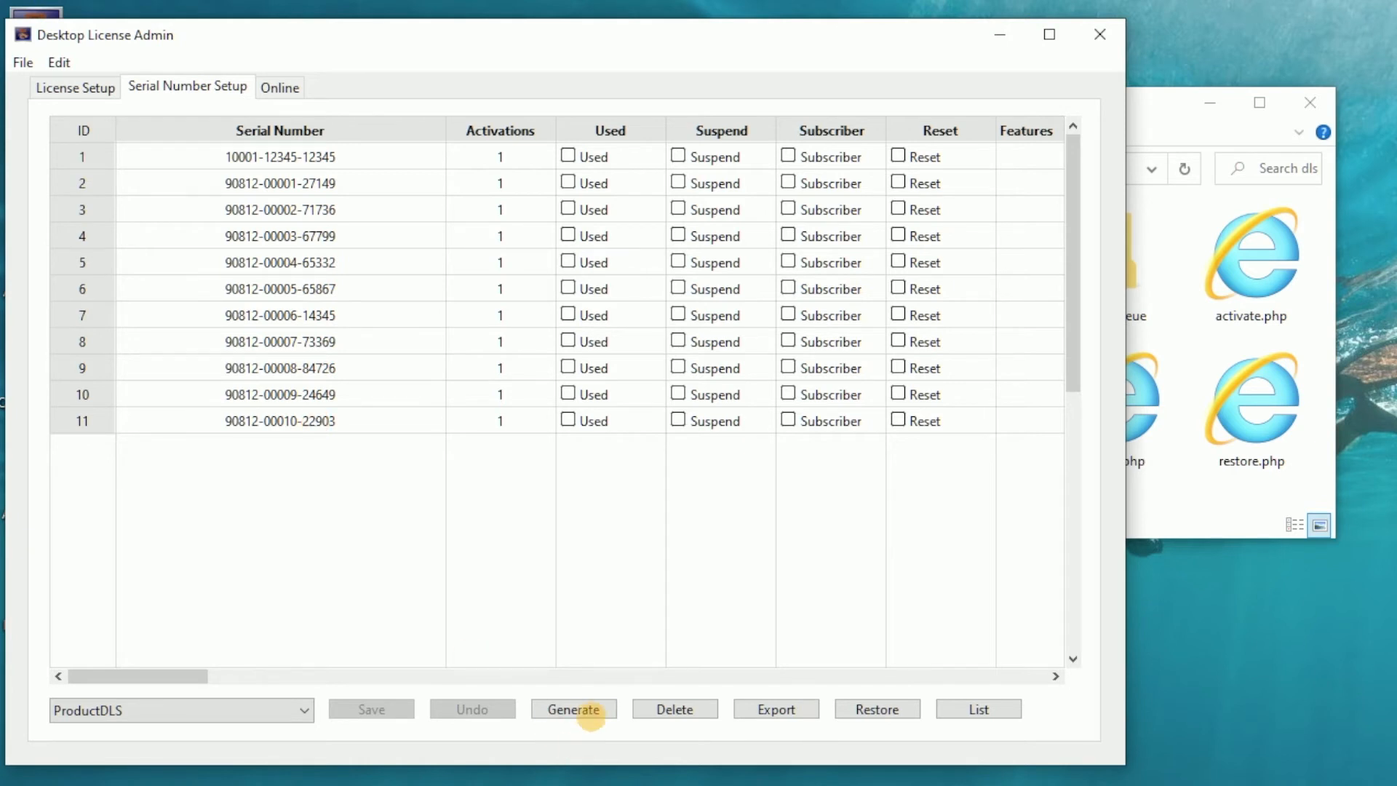
{"action": "left_click", "coordinate": [574, 709]}
{"action": "left_click_drag", "start_coordinate": [915, 277], "coordinate": [537, 275]}
{"action": "double_click", "coordinate": [641, 312]}
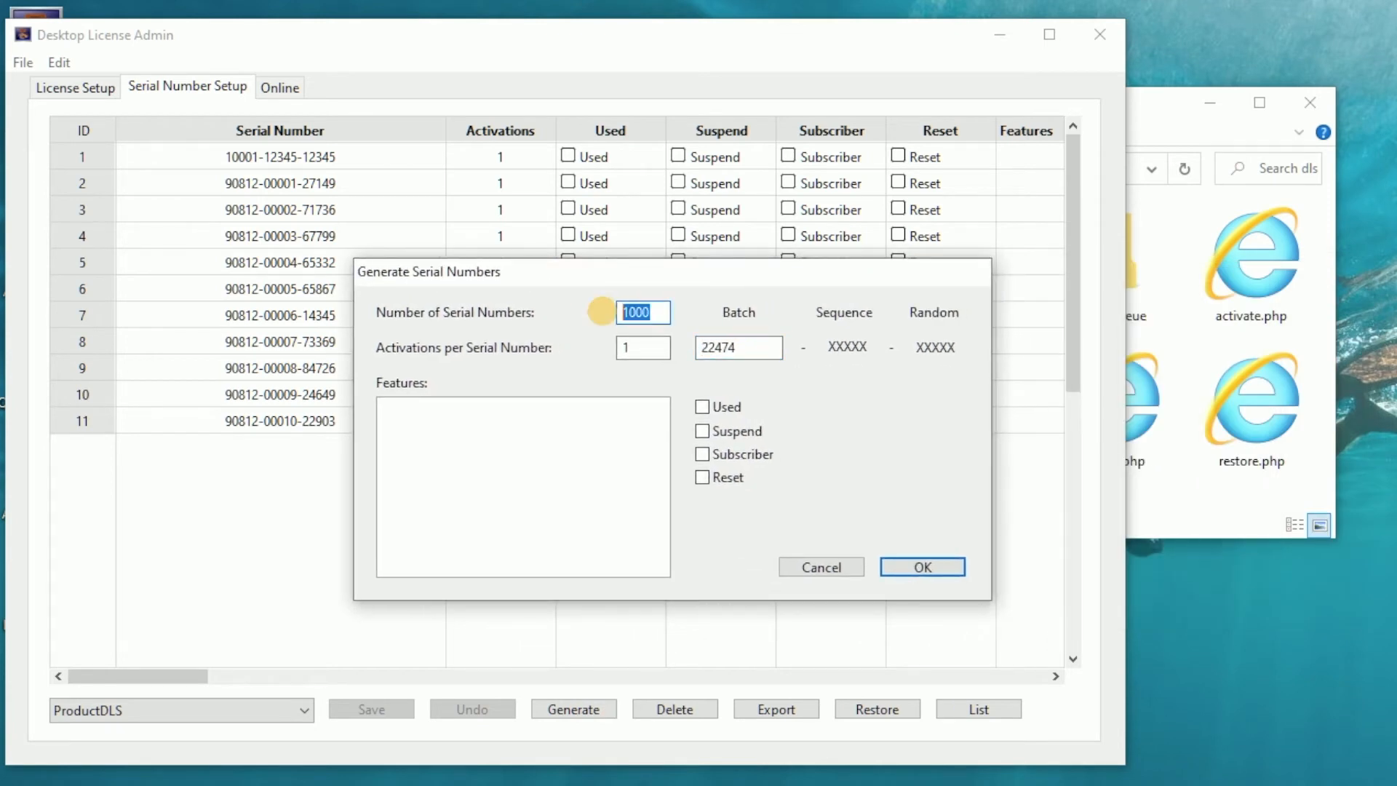
{"action": "type", "text": "5"}
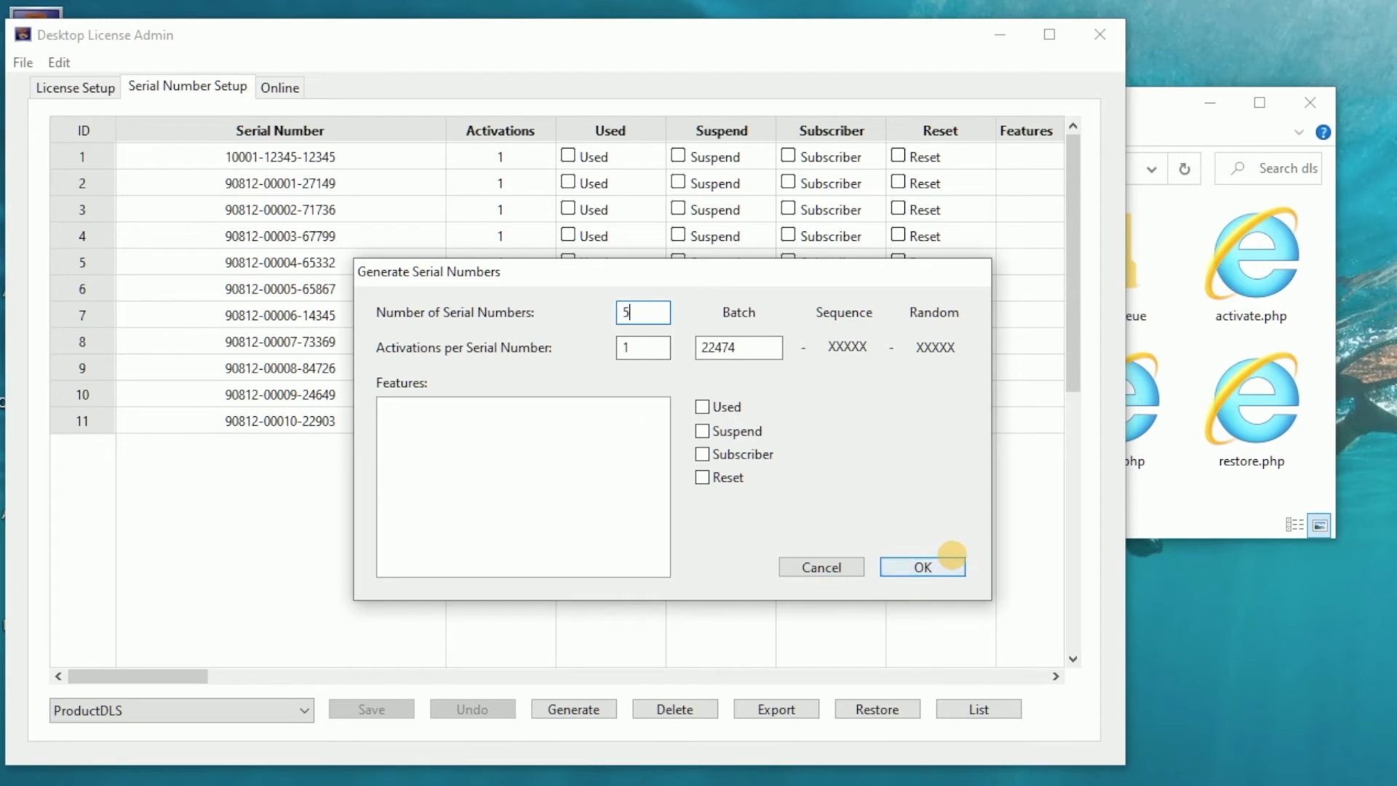
{"action": "left_click", "coordinate": [940, 567]}
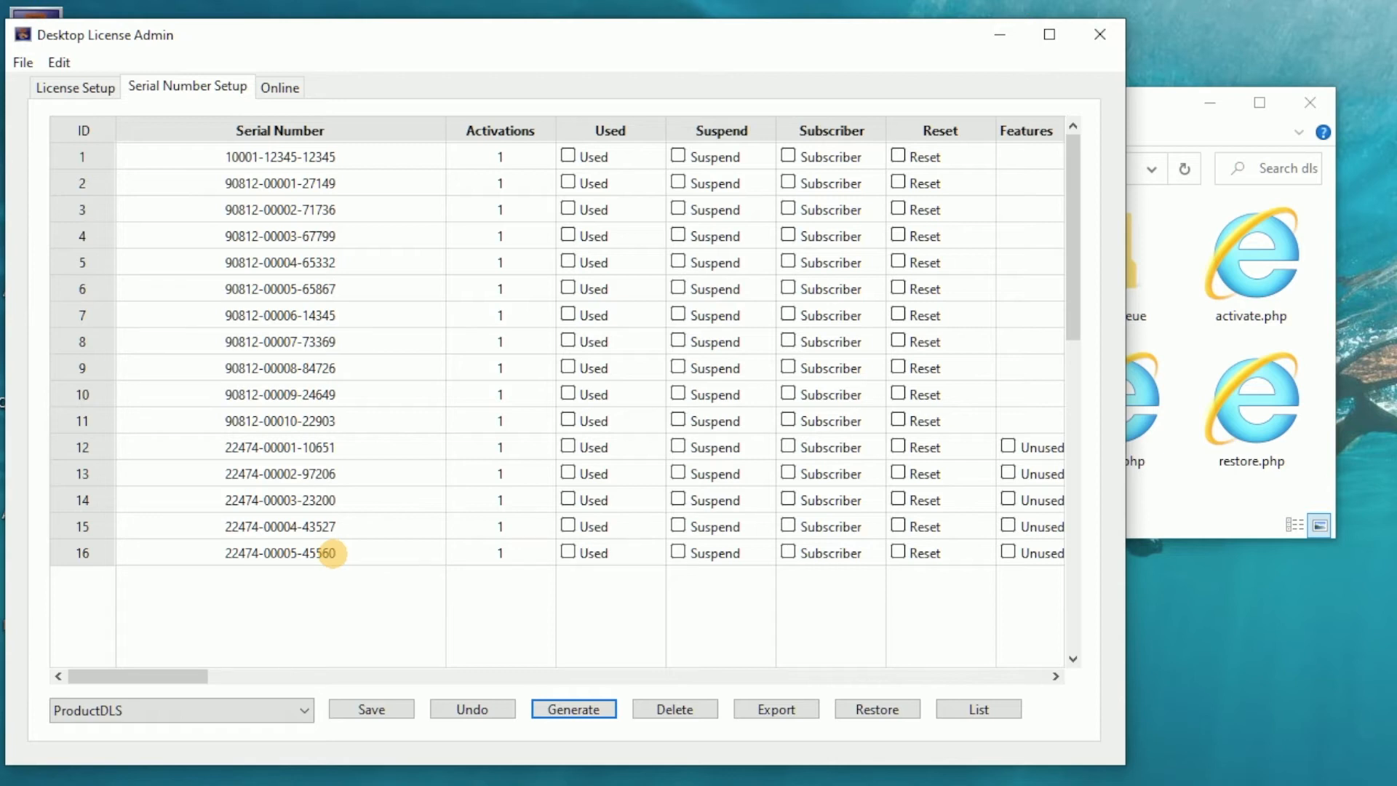
{"action": "left_click", "coordinate": [351, 706]}
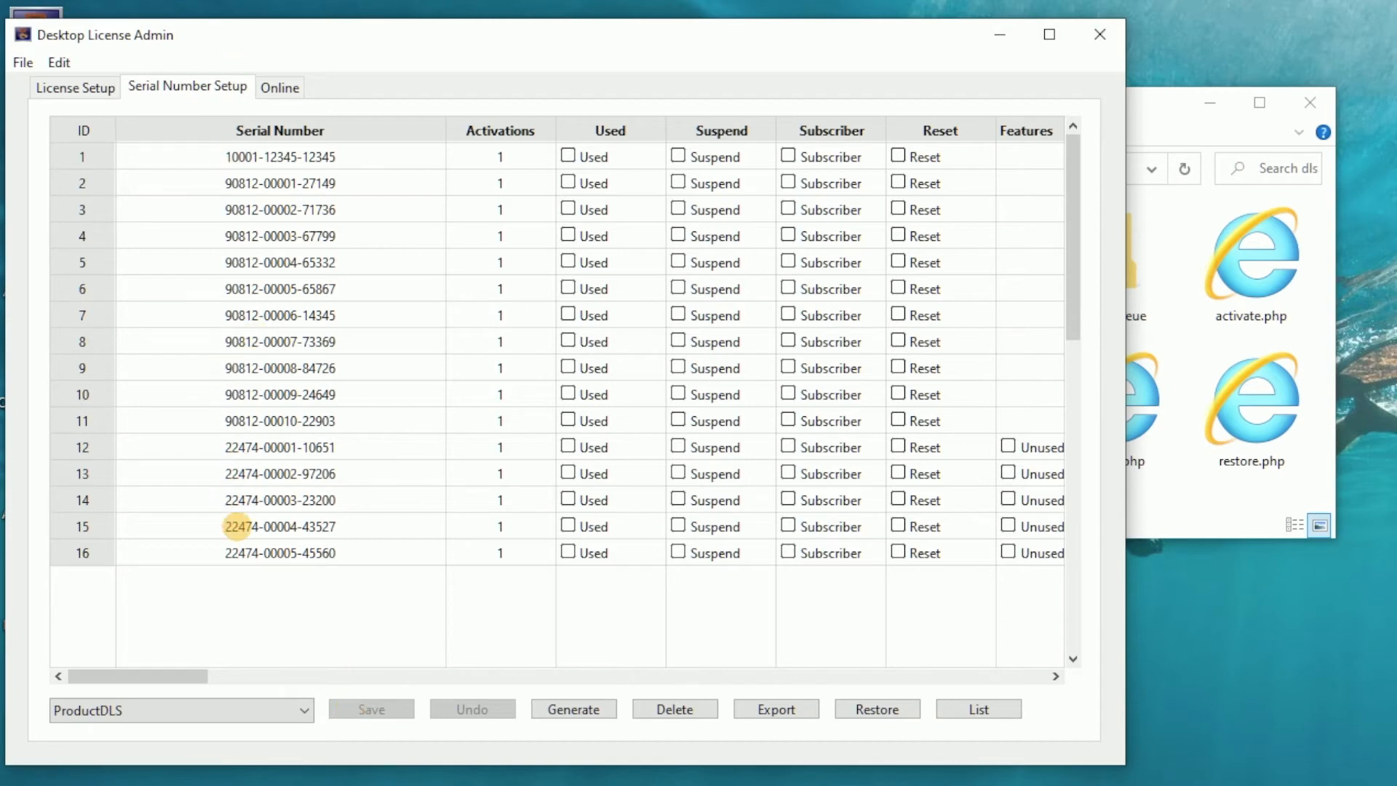
Export the serial numbers to the desktoplicensedata folder as SerialNumber1.
{"action": "left_click", "coordinate": [774, 708]}
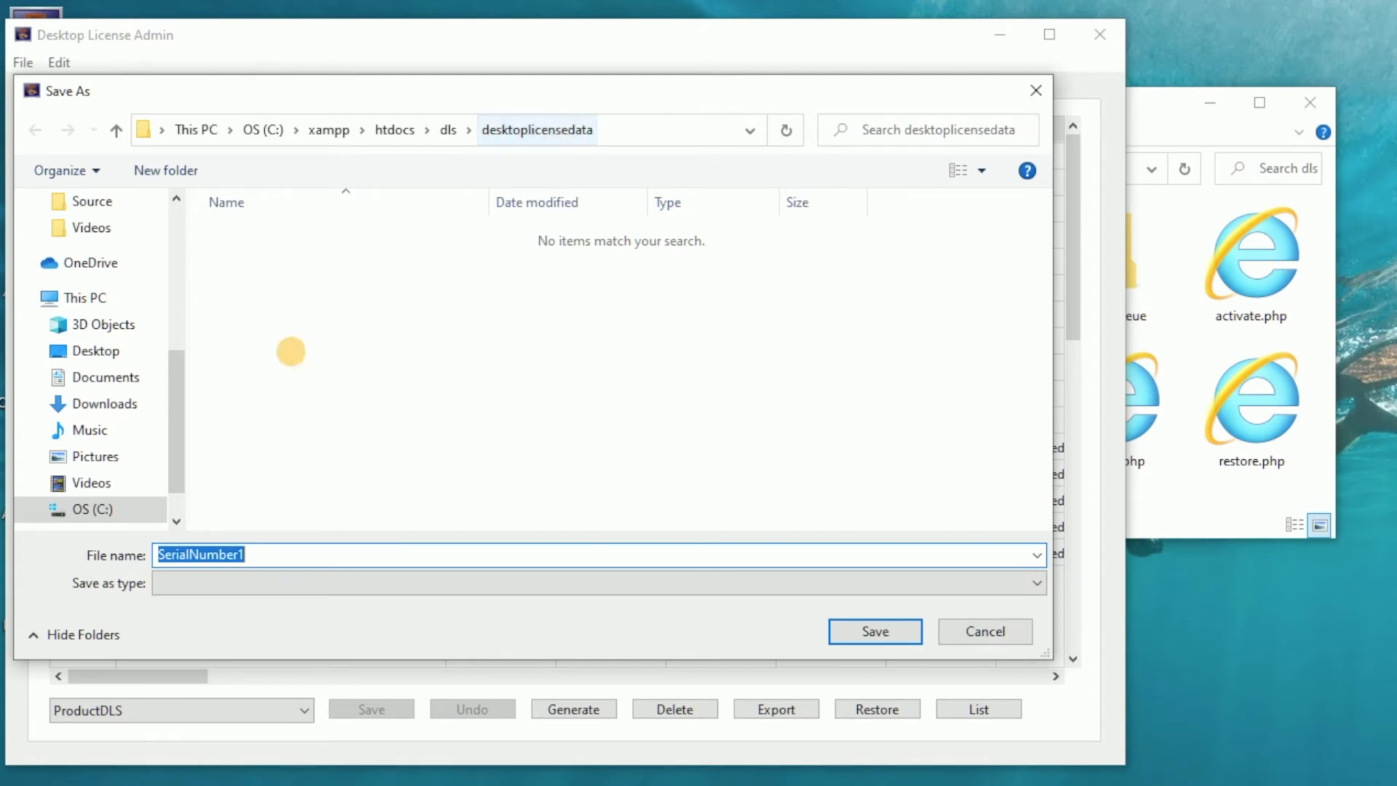
{"action": "left_click", "coordinate": [890, 630]}
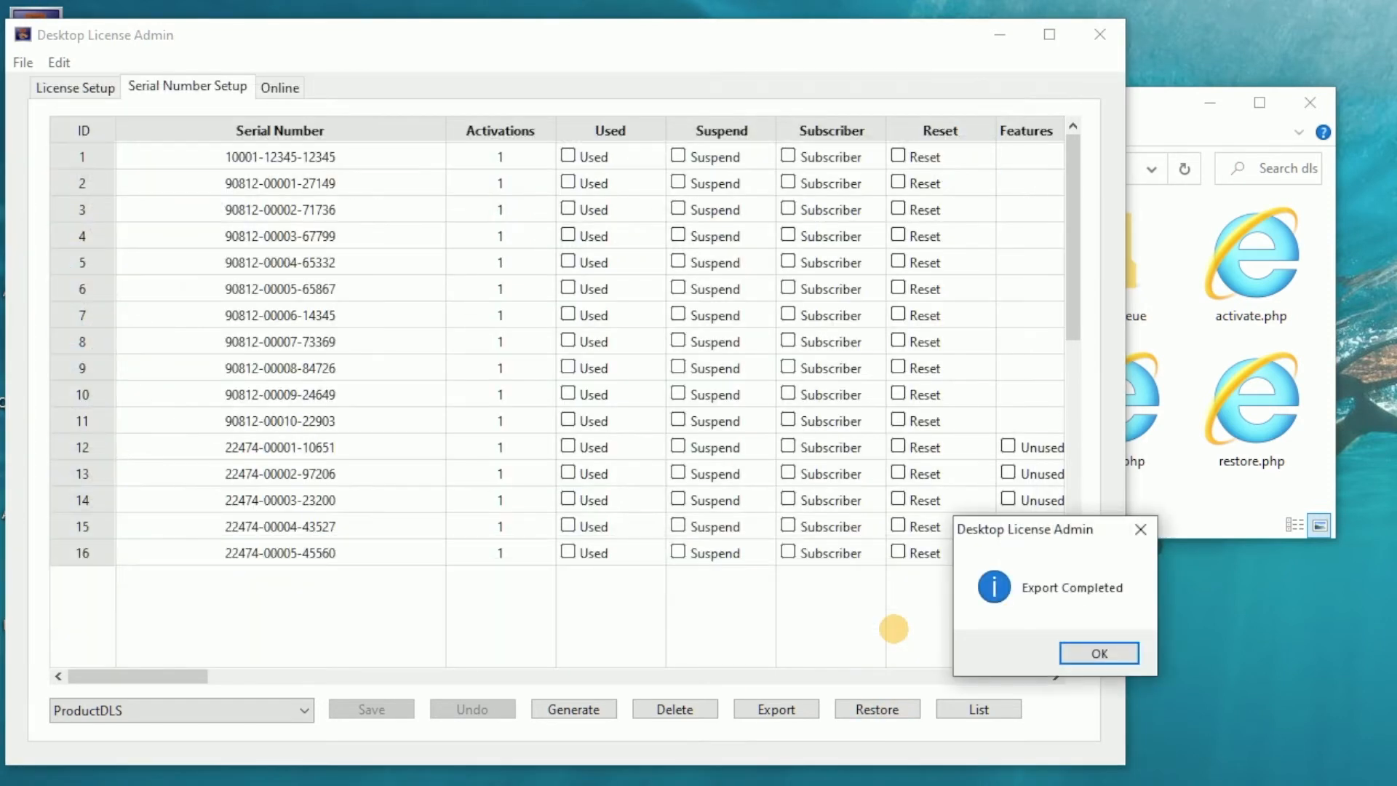
{"action": "left_click", "coordinate": [1093, 653]}
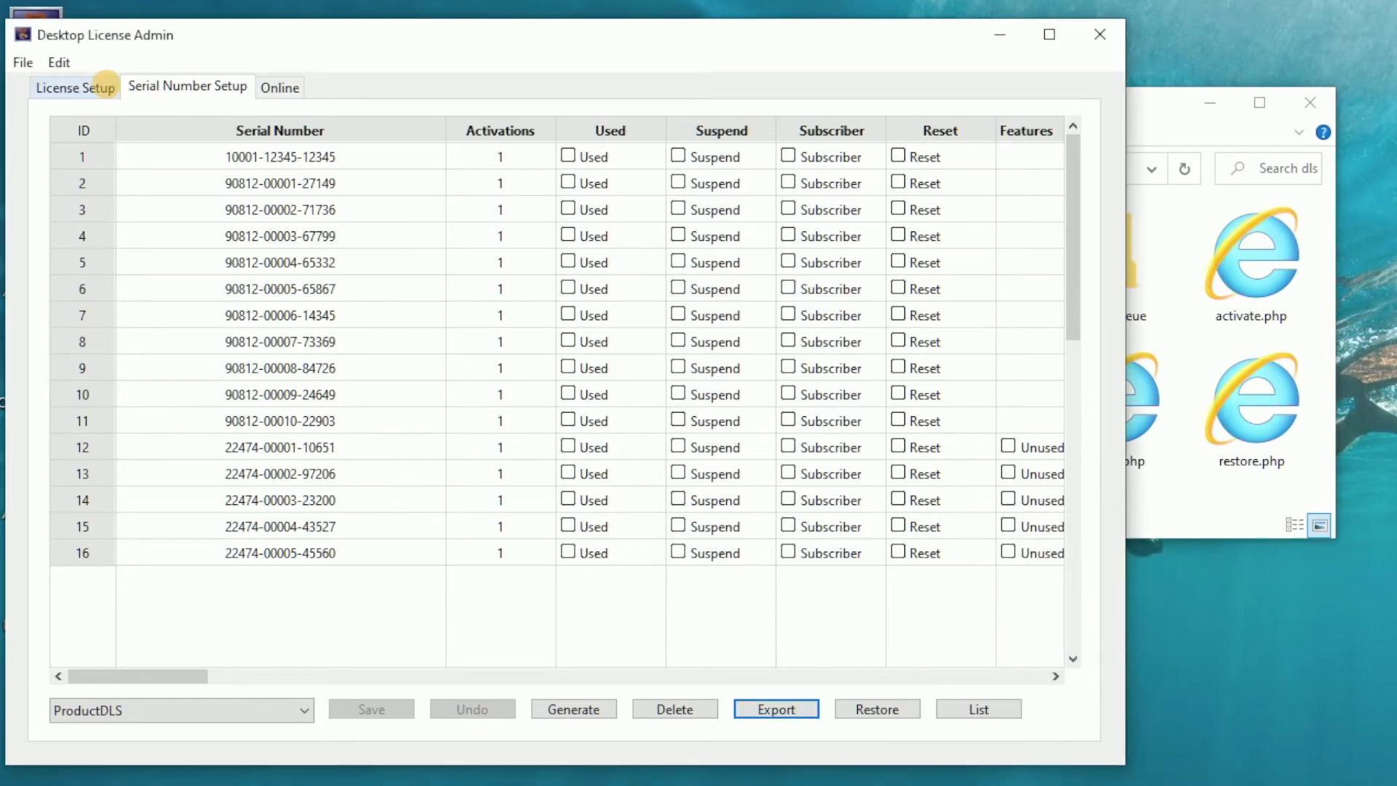
Export the licenses to the desktoplicensedata folder as License.data.
{"action": "left_click", "coordinate": [107, 84]}
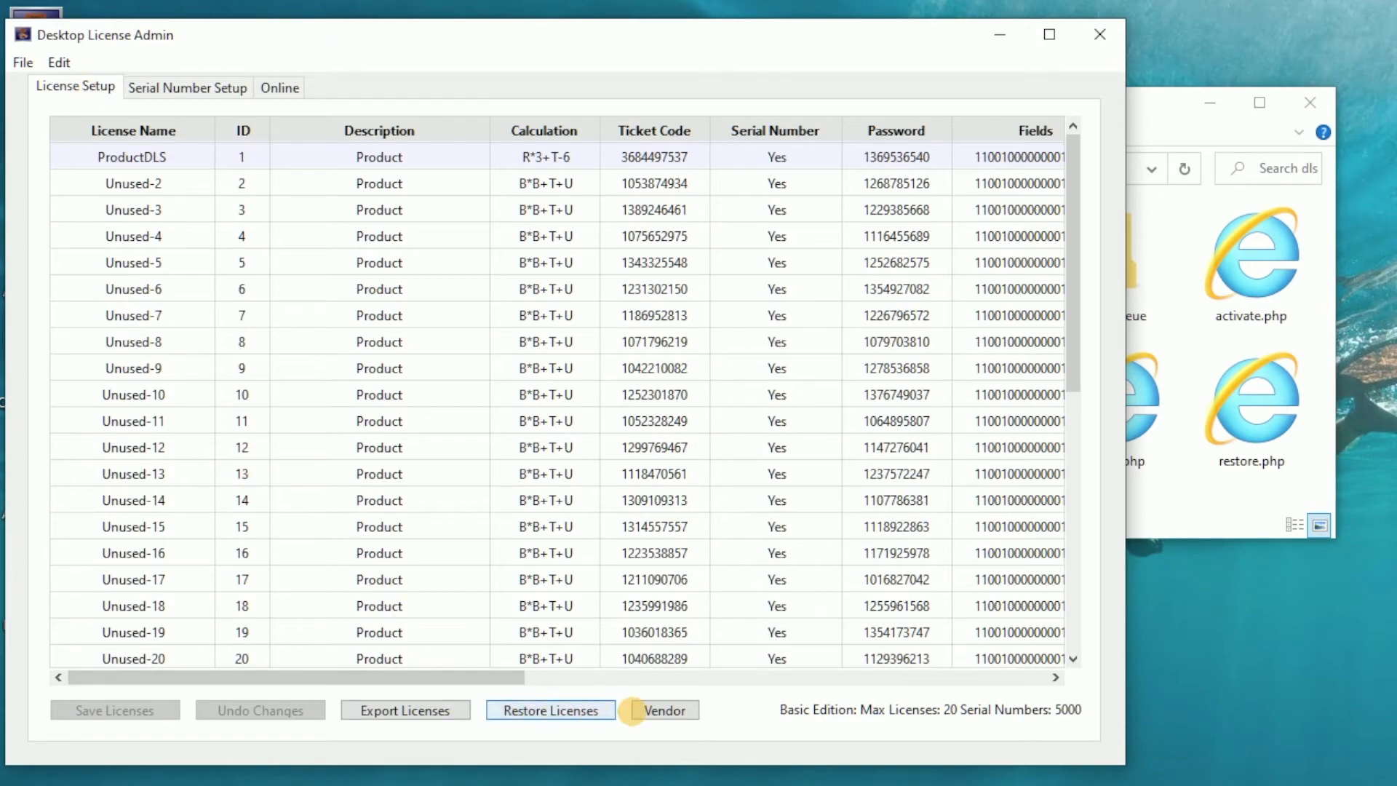
{"action": "left_click", "coordinate": [403, 707]}
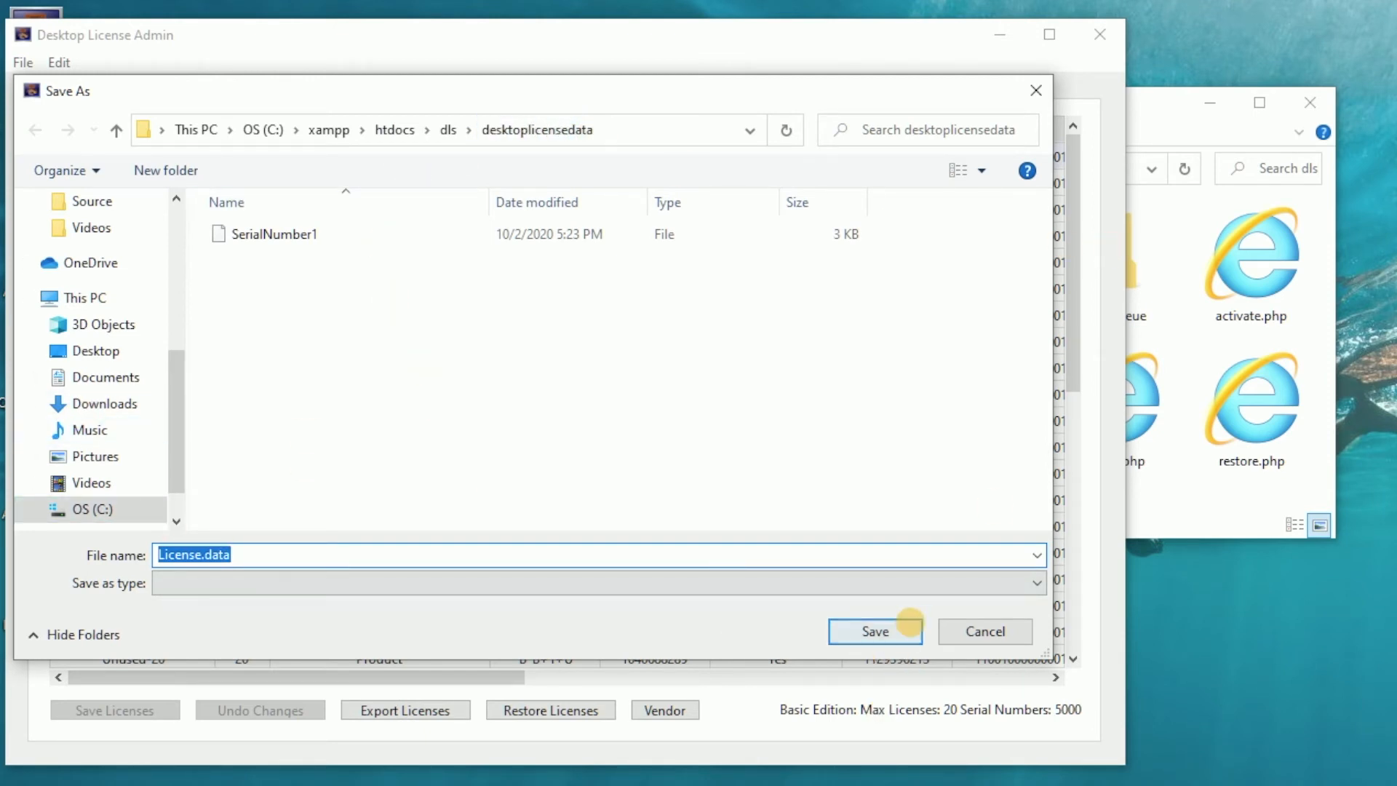
{"action": "left_click", "coordinate": [906, 627]}
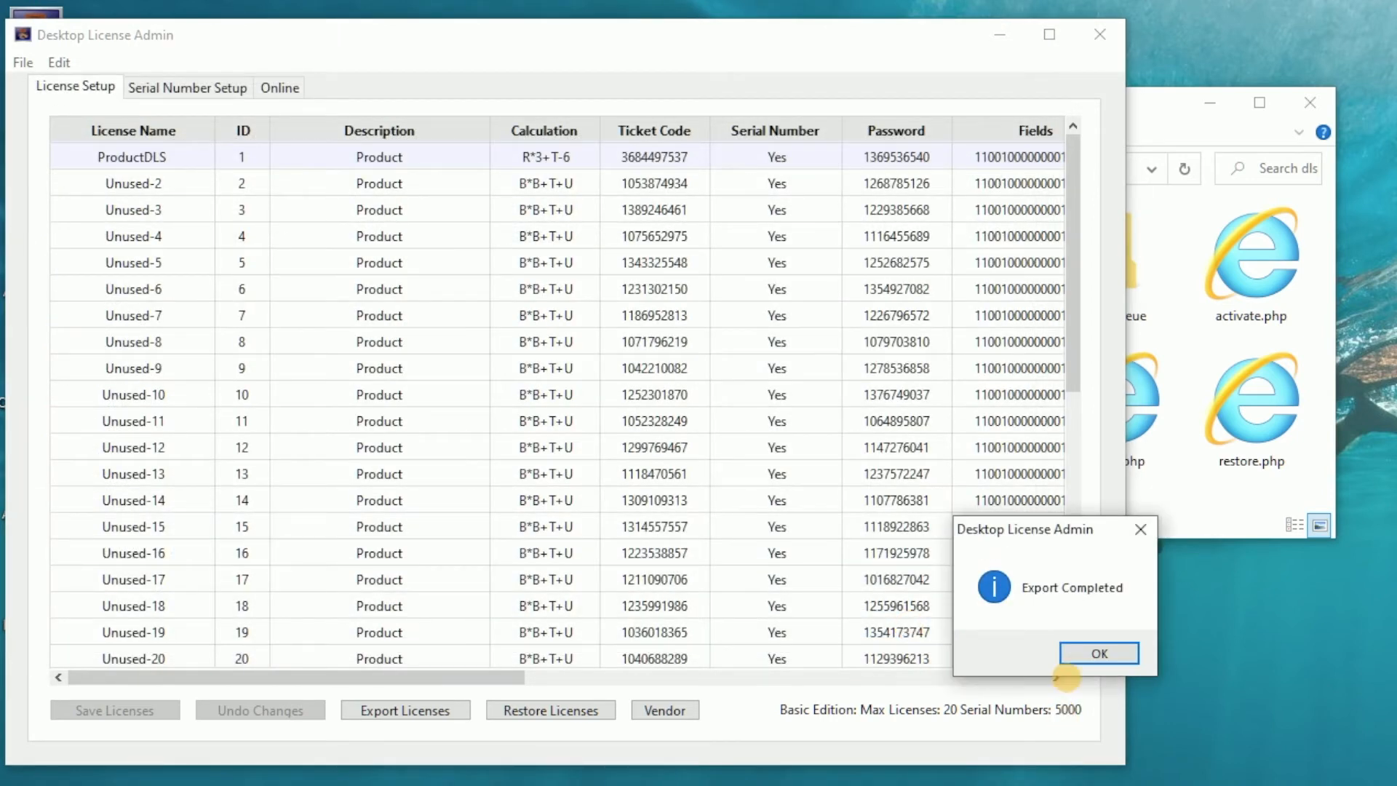
{"action": "left_click", "coordinate": [1086, 654]}
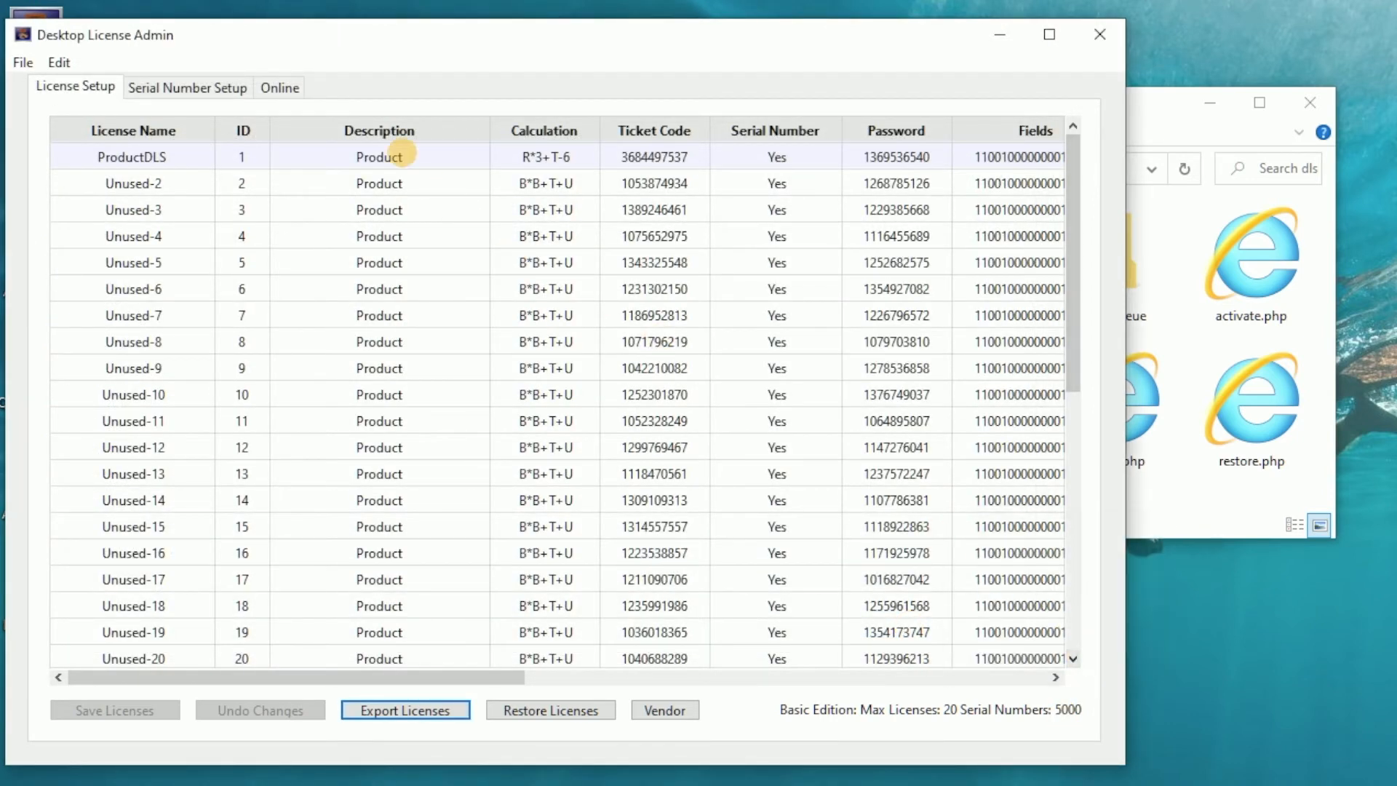
Check the license server status for the localhost dls.php URL.
{"action": "left_click", "coordinate": [280, 88]}
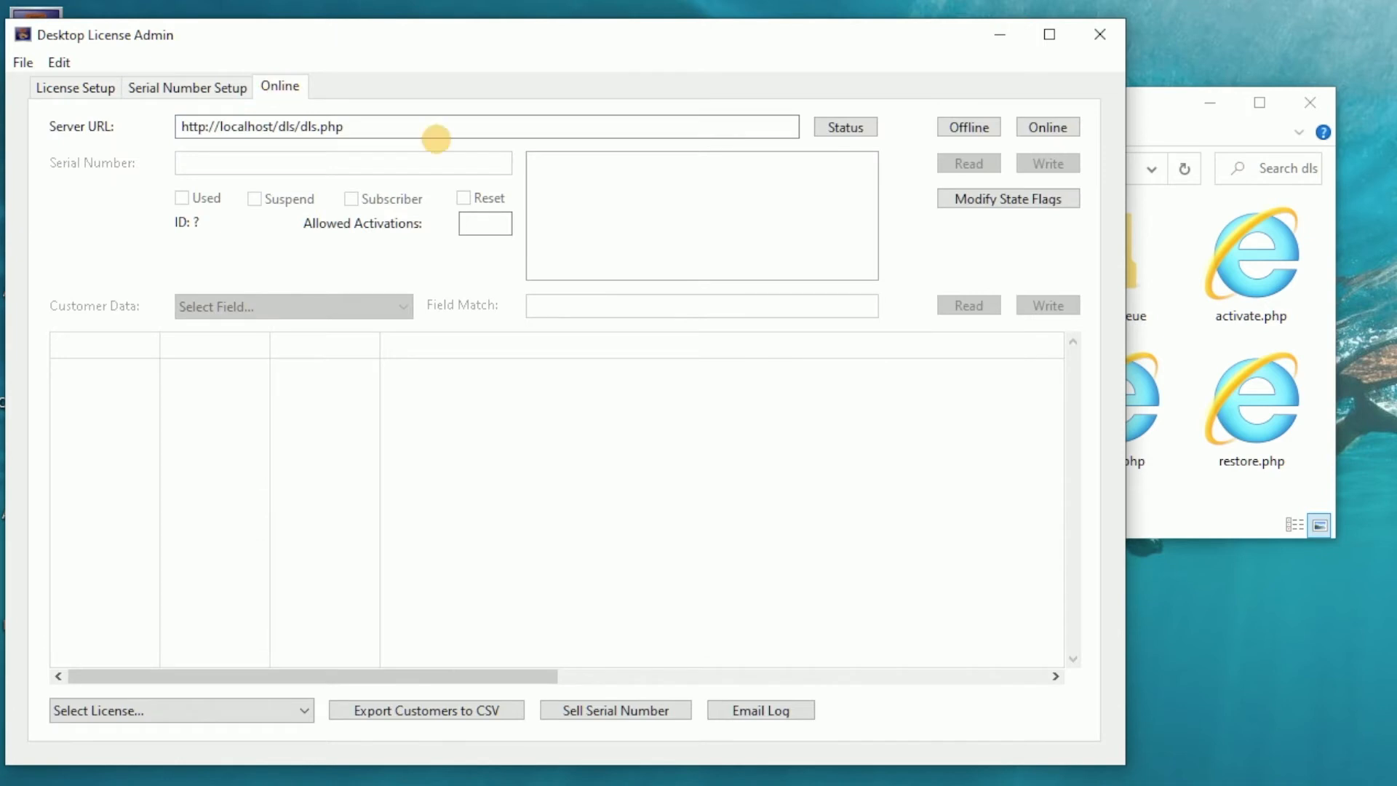
{"action": "left_click", "coordinate": [845, 127]}
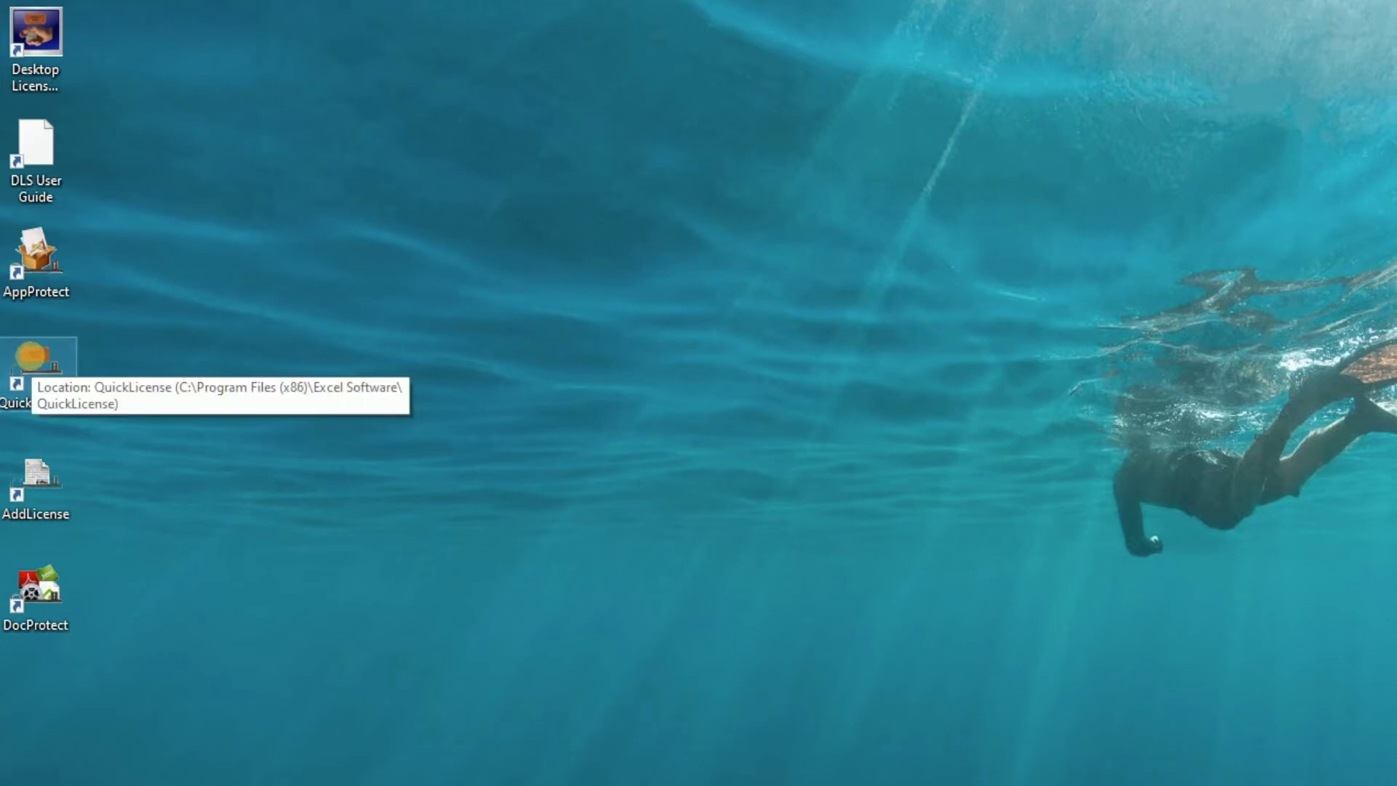
Launch QuickLicense and open the MyProductDLS license.
{"action": "double_click", "coordinate": [32, 356]}
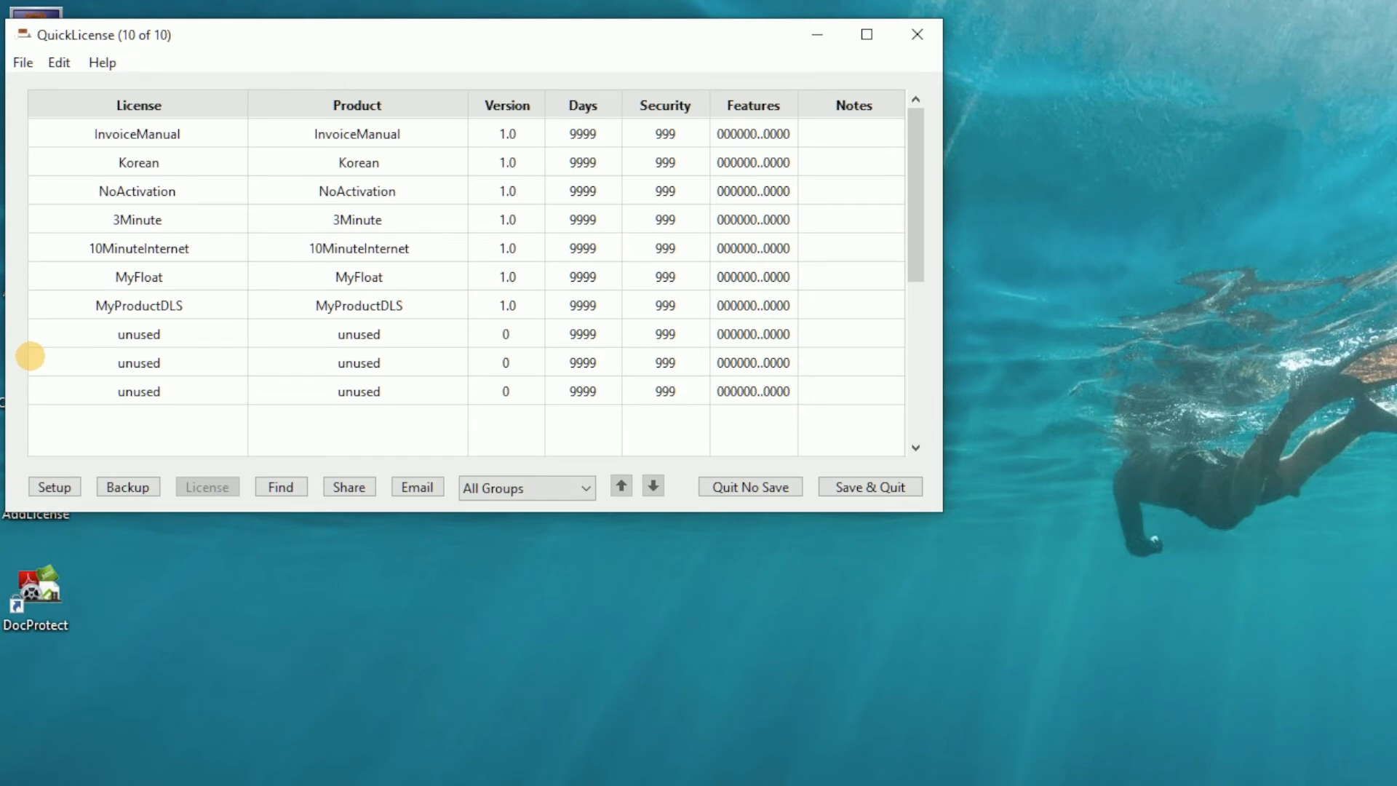
{"action": "left_click", "coordinate": [137, 305]}
{"action": "double_click", "coordinate": [137, 305]}
{"action": "left_click_drag", "start_coordinate": [866, 198], "coordinate": [307, 100]}
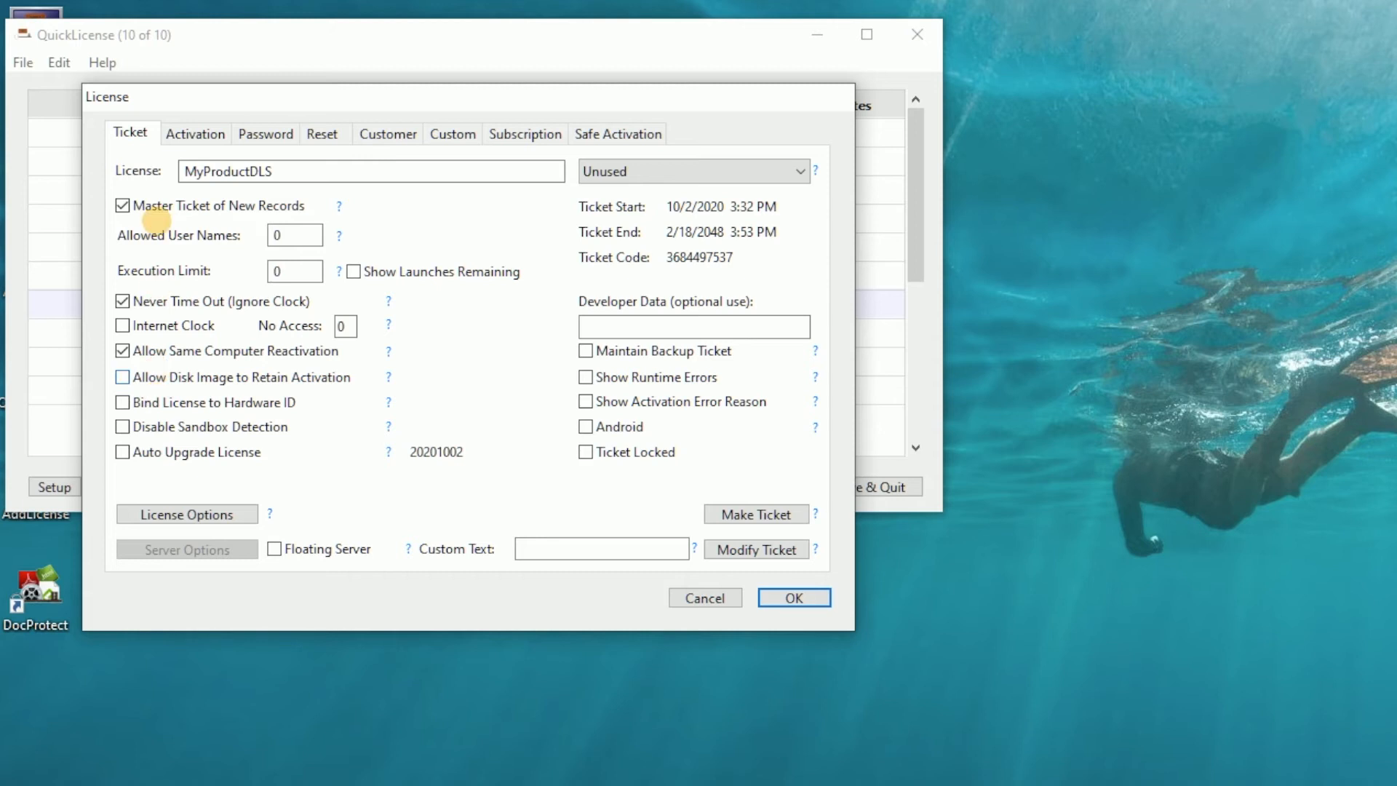
Review the MyProductDLS Activation, Safe Activation fields and Ticket settings, and close QuickLicense with Save & Quit.
{"action": "left_click", "coordinate": [180, 129]}
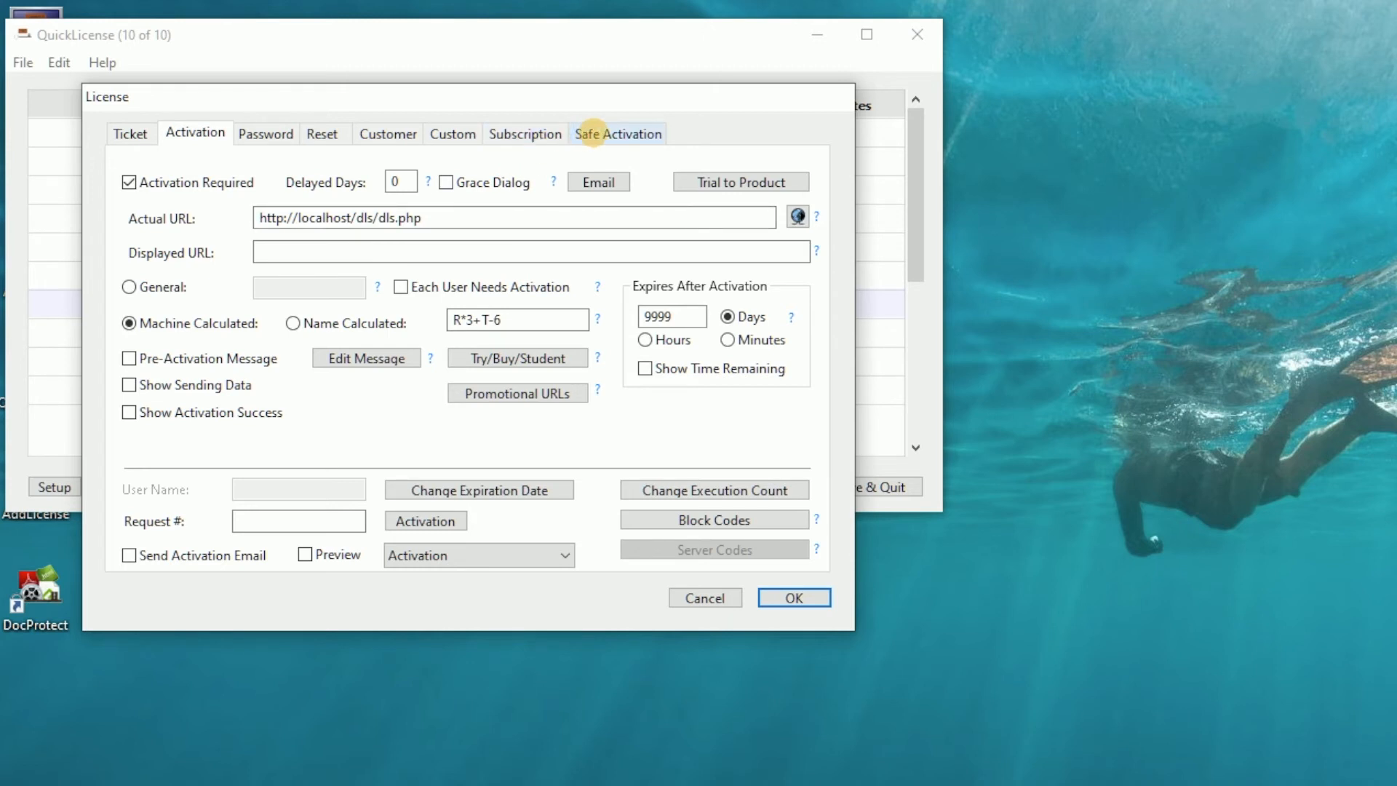
{"action": "left_click", "coordinate": [593, 133]}
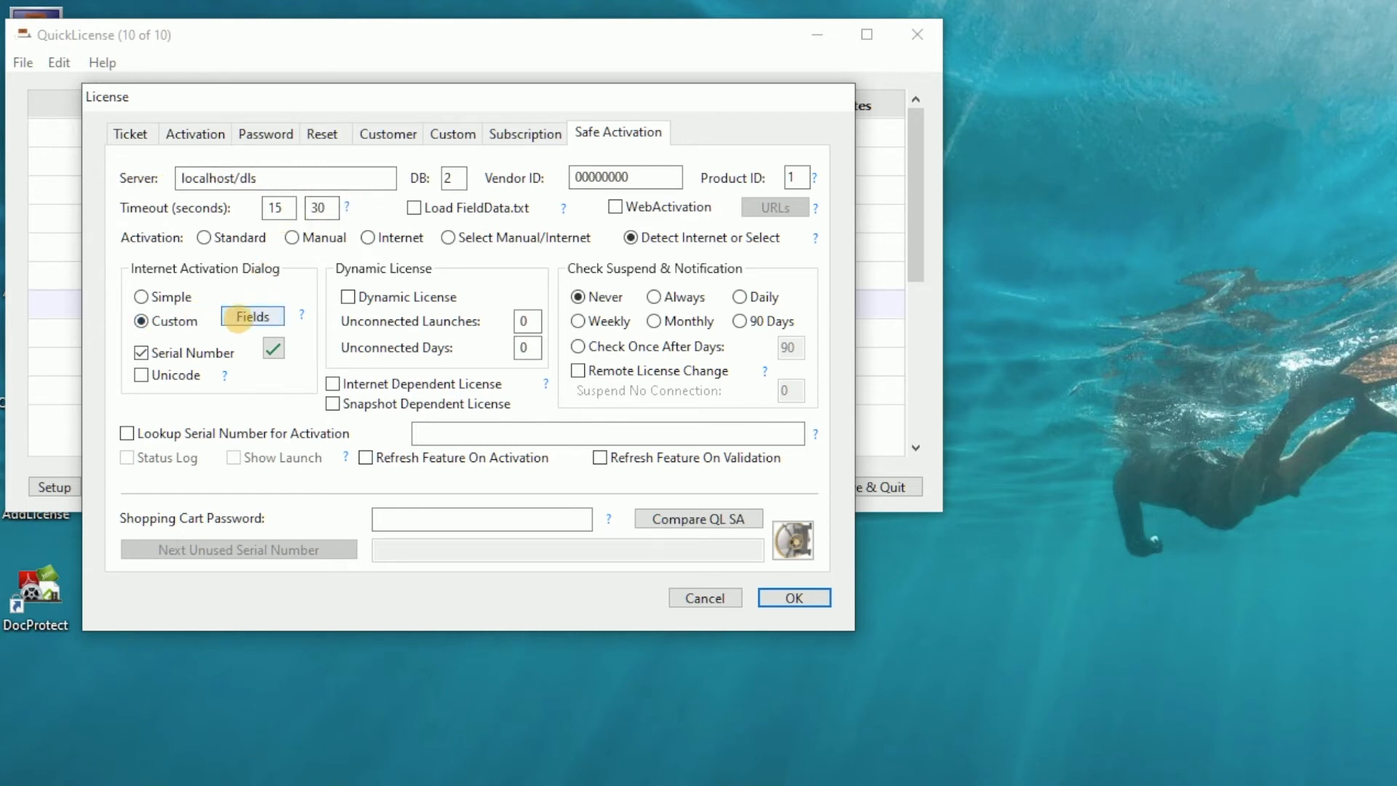
{"action": "left_click", "coordinate": [238, 318]}
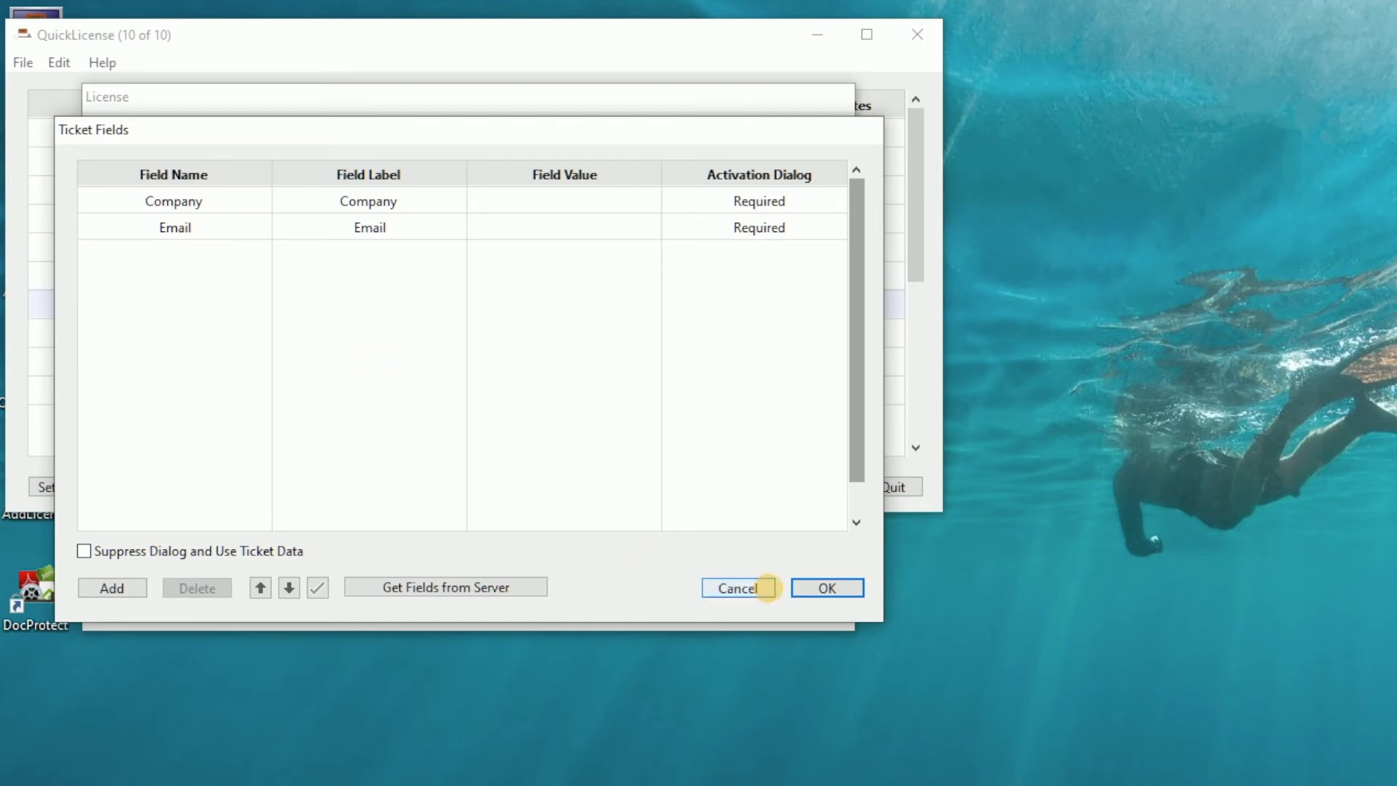
{"action": "left_click", "coordinate": [810, 589]}
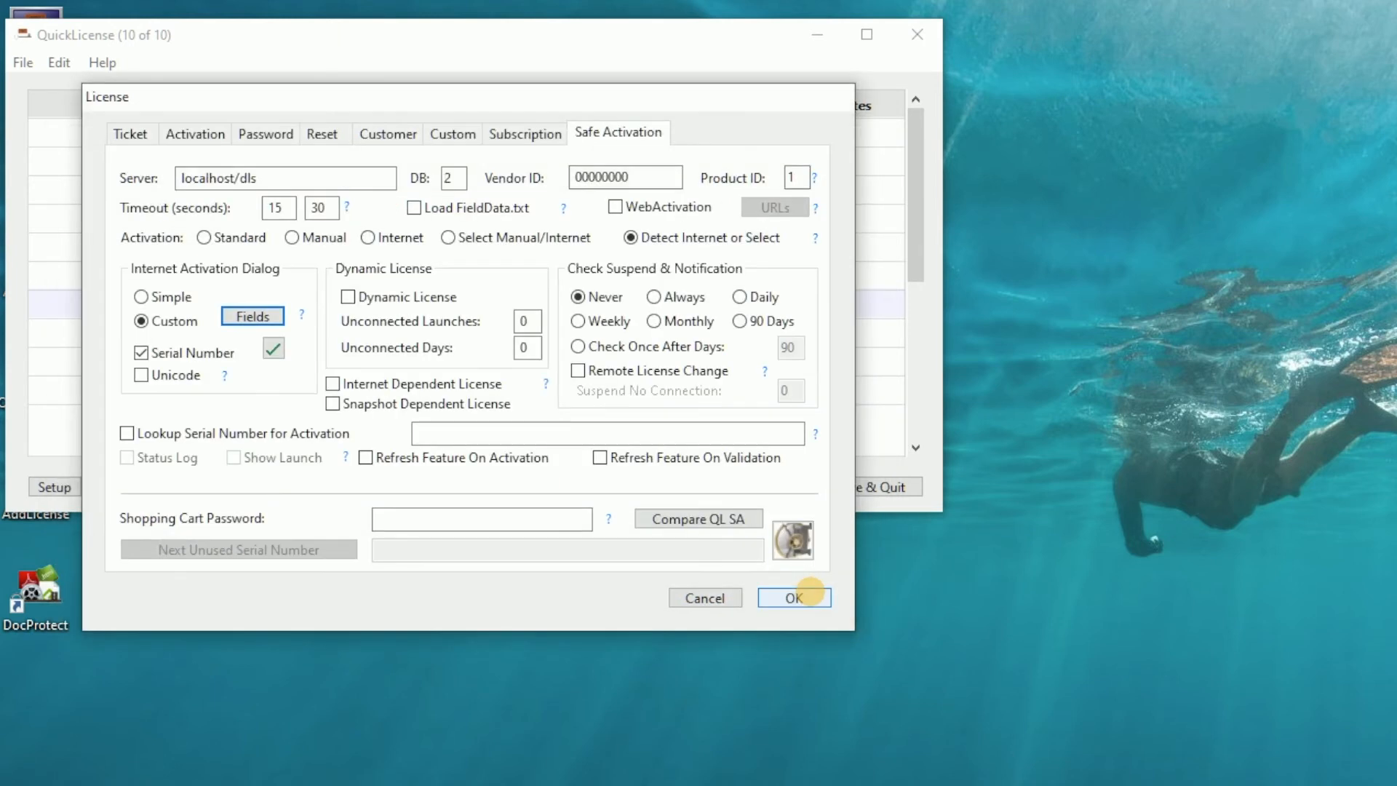
{"action": "left_click", "coordinate": [131, 133]}
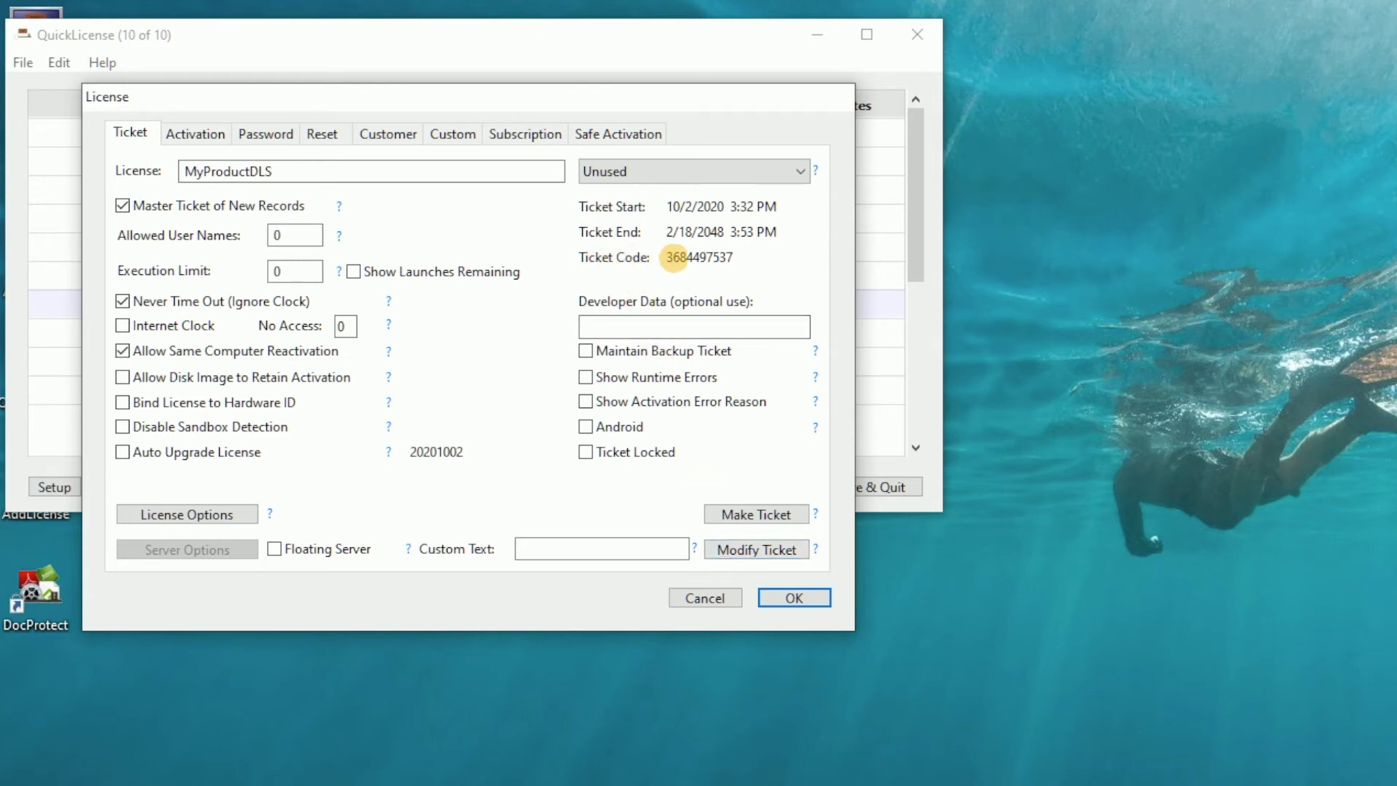
{"action": "left_click", "coordinate": [217, 137]}
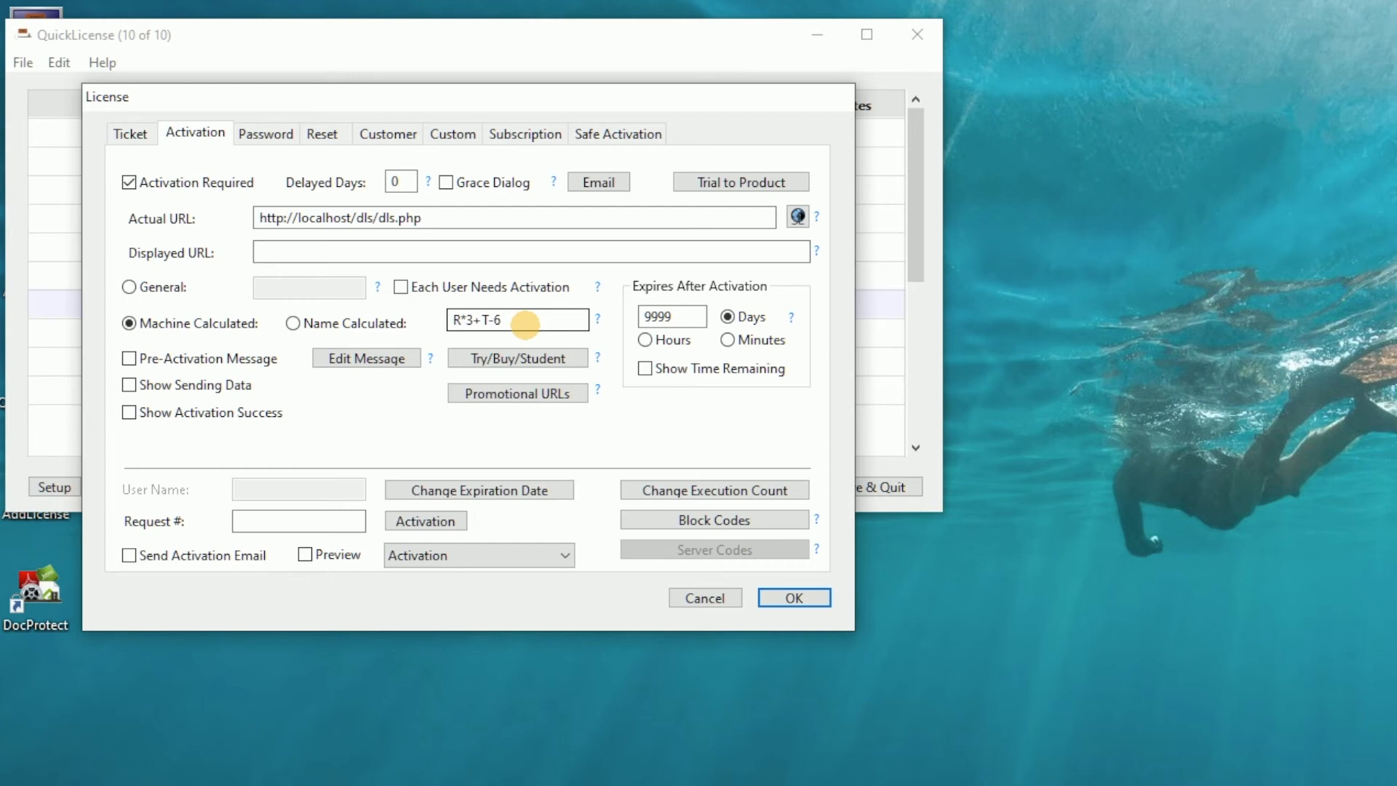
{"action": "left_click", "coordinate": [702, 598]}
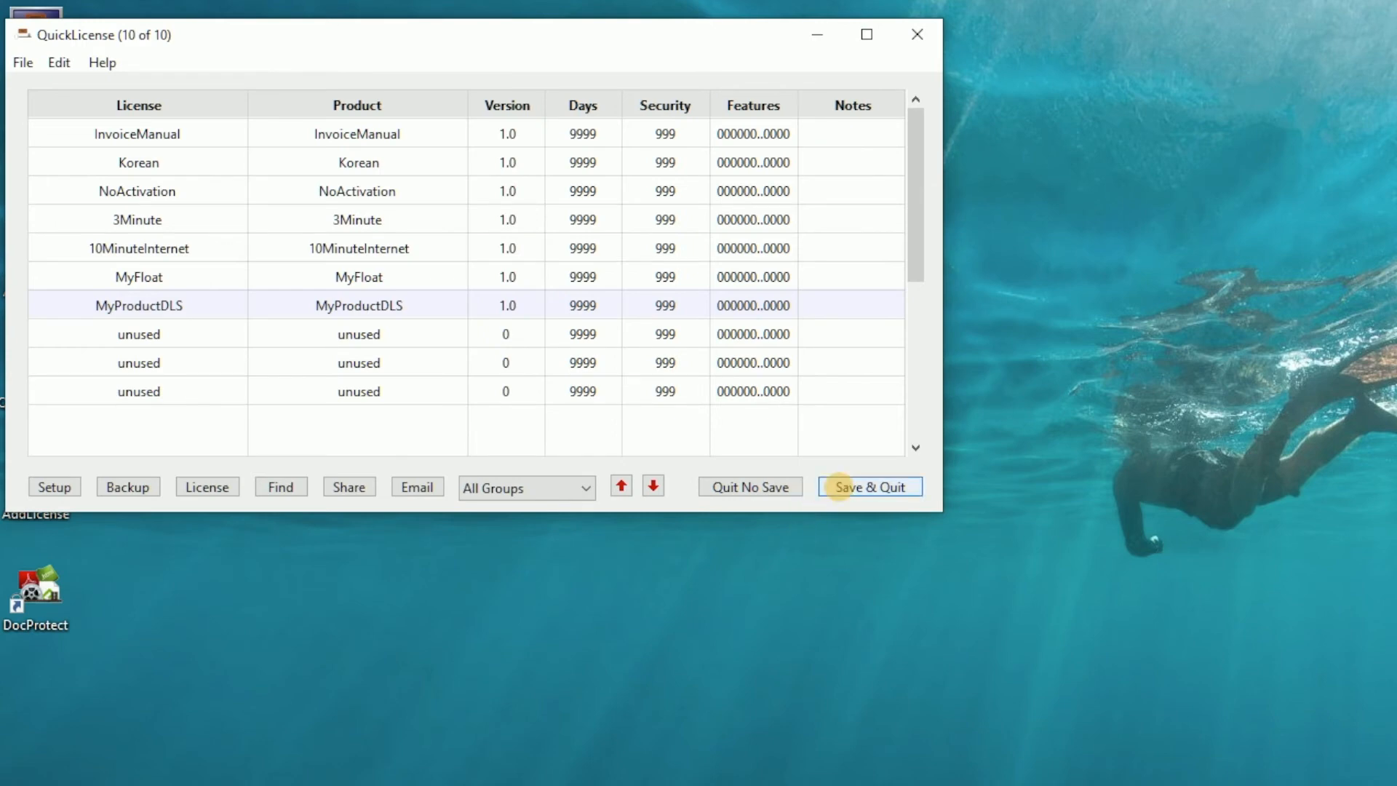
{"action": "left_click", "coordinate": [830, 486]}
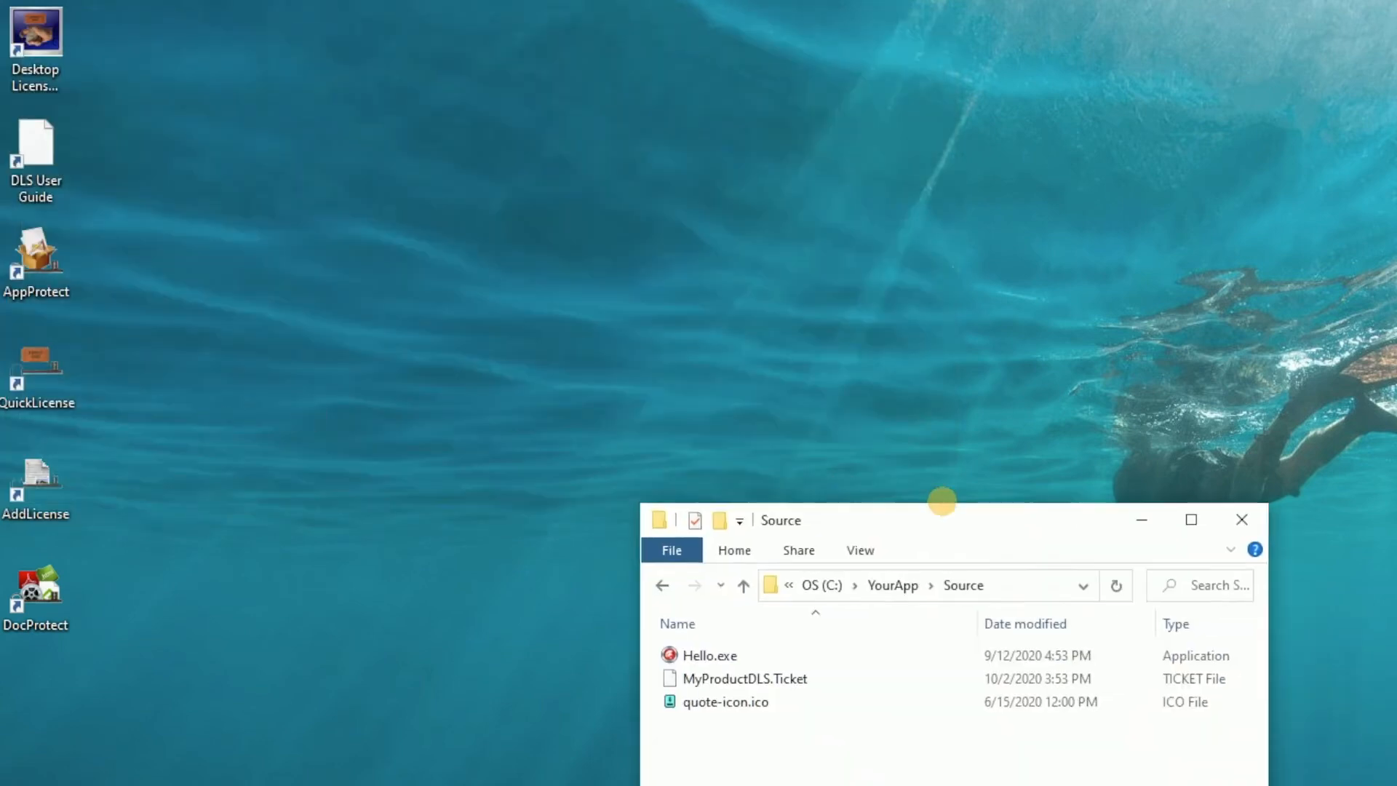
Open the YourApp Source folder and select the MyProductDLS.Ticket file.
{"action": "left_click_drag", "start_coordinate": [951, 501], "coordinate": [503, 48]}
{"action": "left_click", "coordinate": [212, 210]}
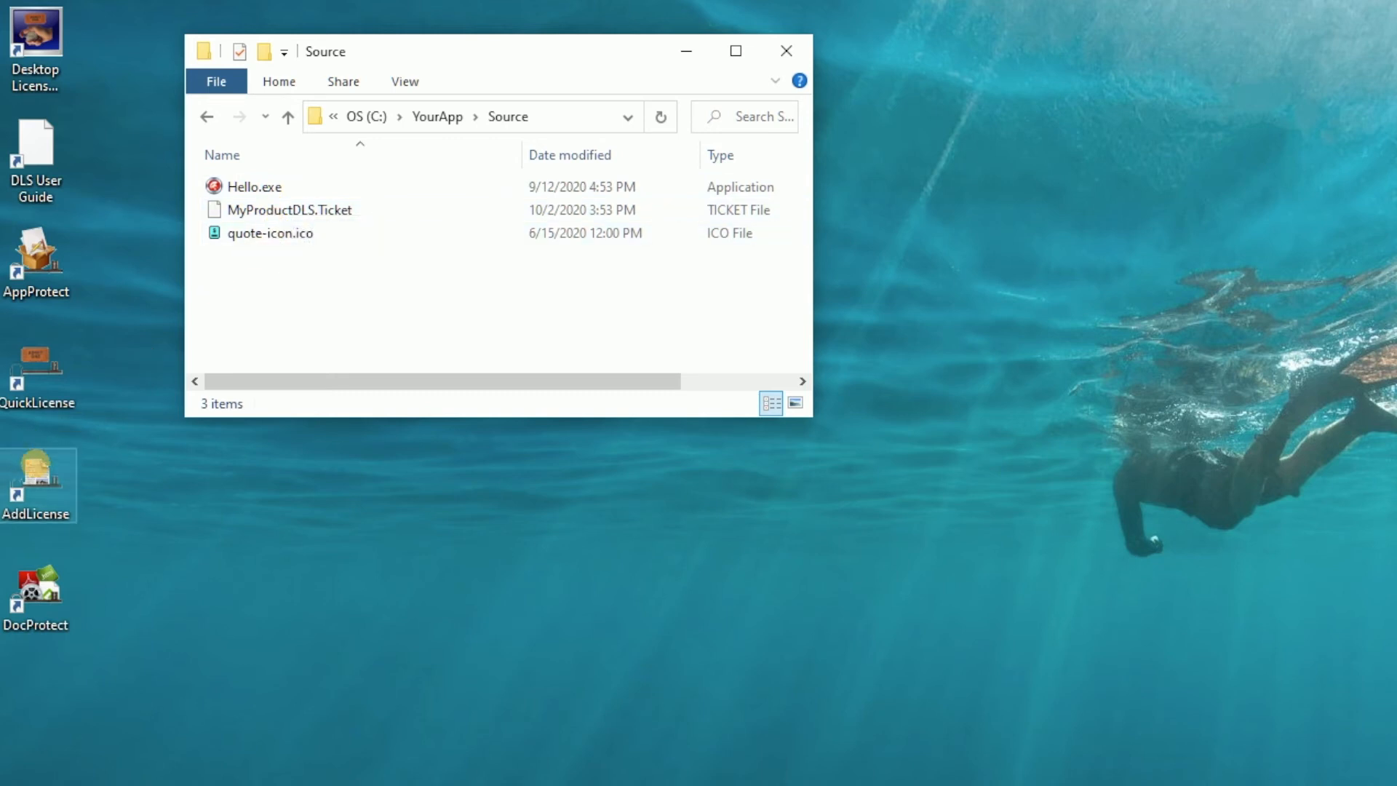
Open AddLicense to review the HelloDLS record's application, ticket file, icon and output folder settings, then close it.
{"action": "left_click", "coordinate": [36, 481]}
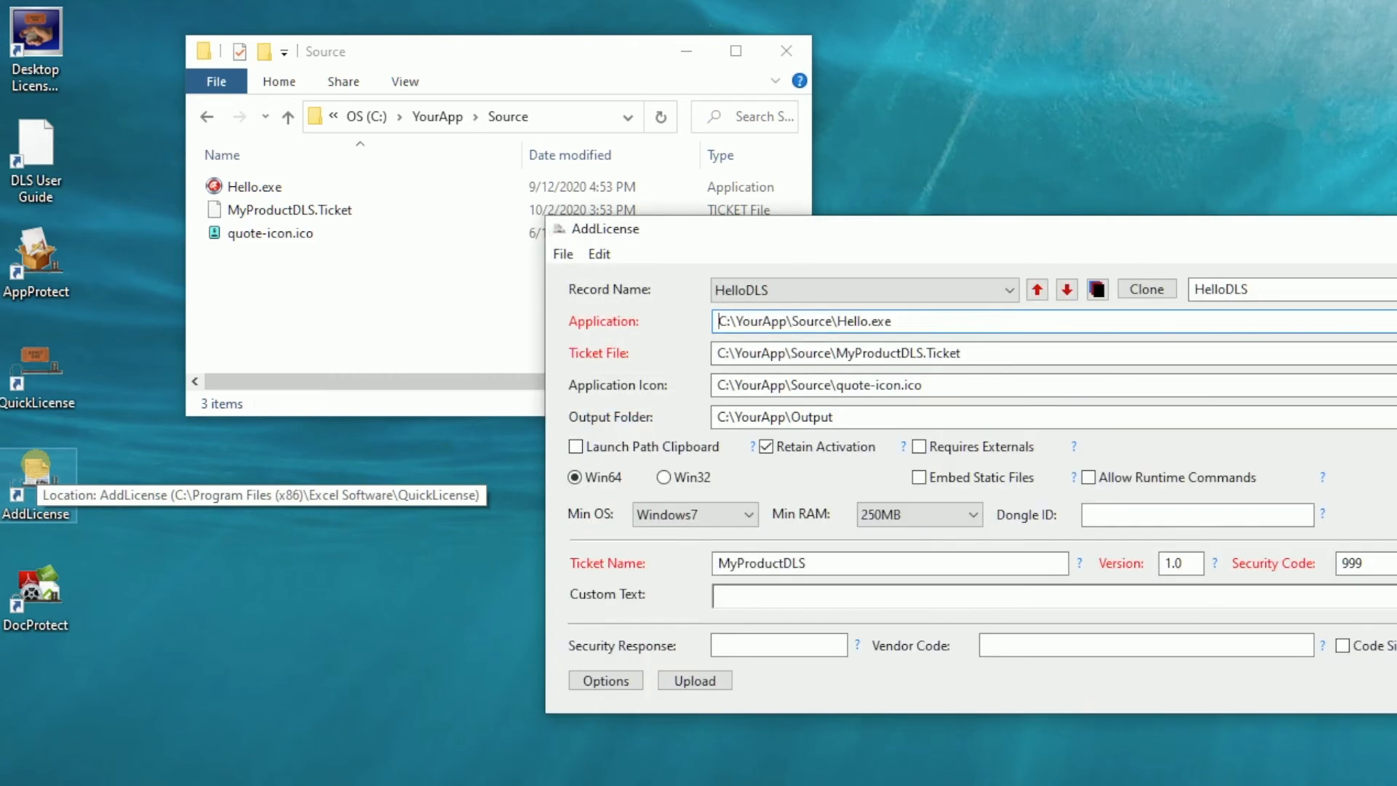
{"action": "left_click_drag", "start_coordinate": [835, 228], "coordinate": [350, 74]}
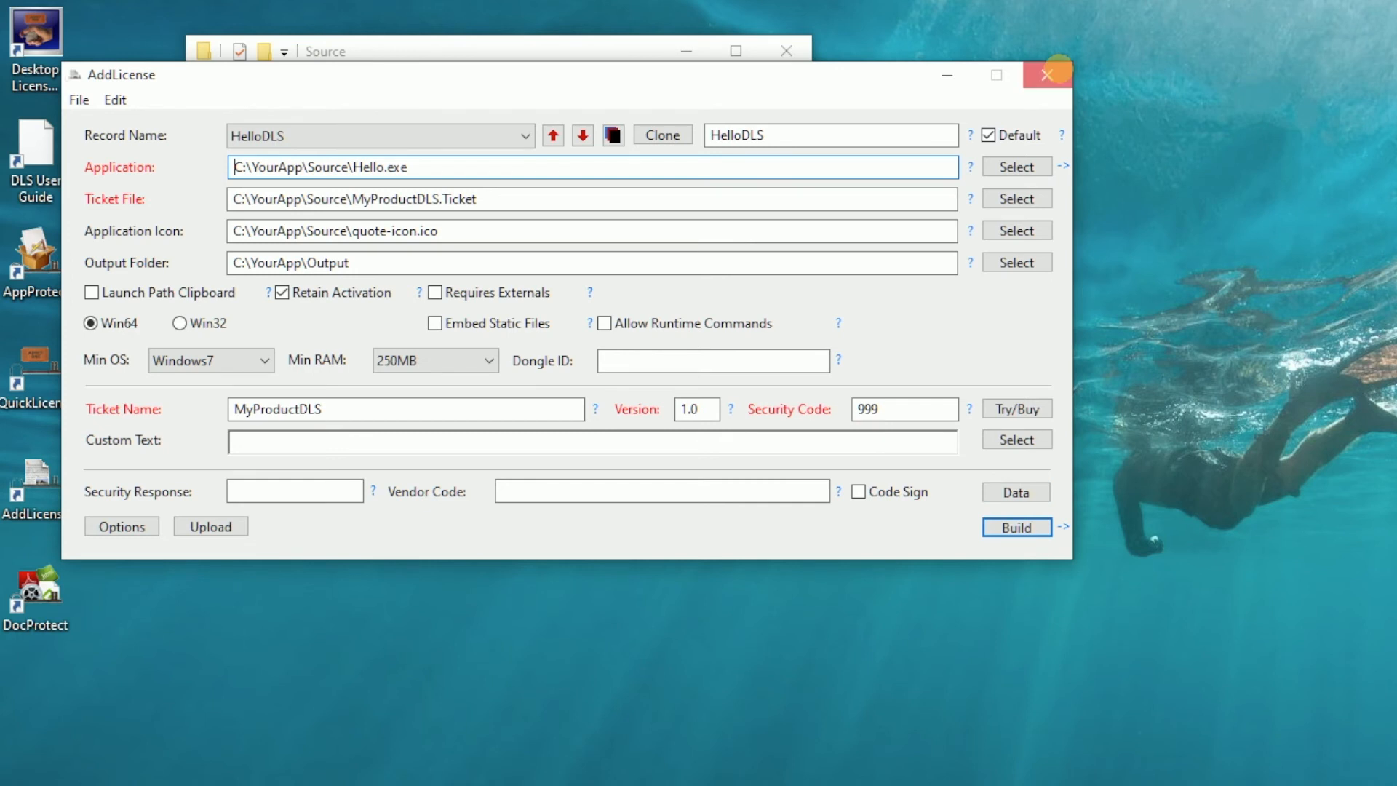
{"action": "left_click", "coordinate": [1048, 74]}
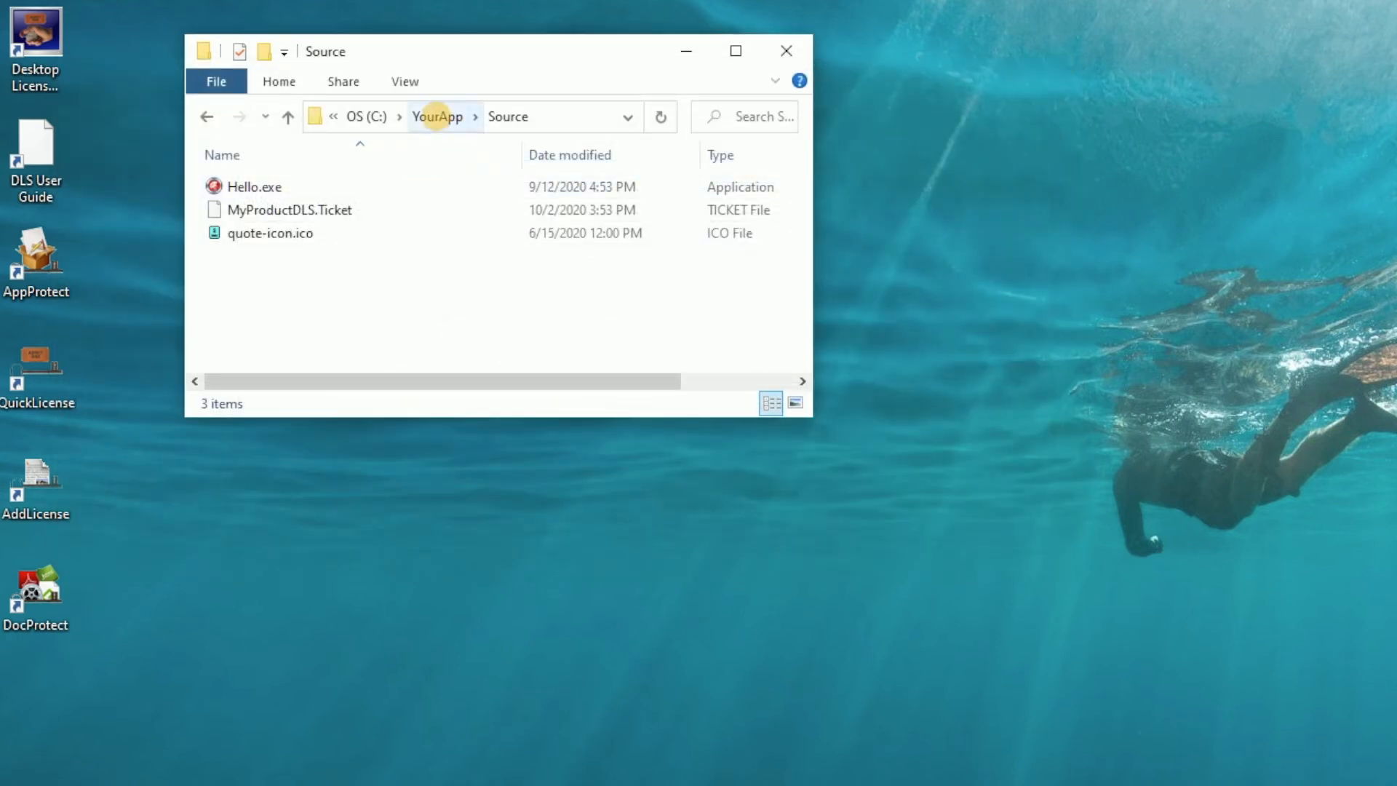
{"action": "left_click", "coordinate": [437, 117]}
{"action": "double_click", "coordinate": [251, 209]}
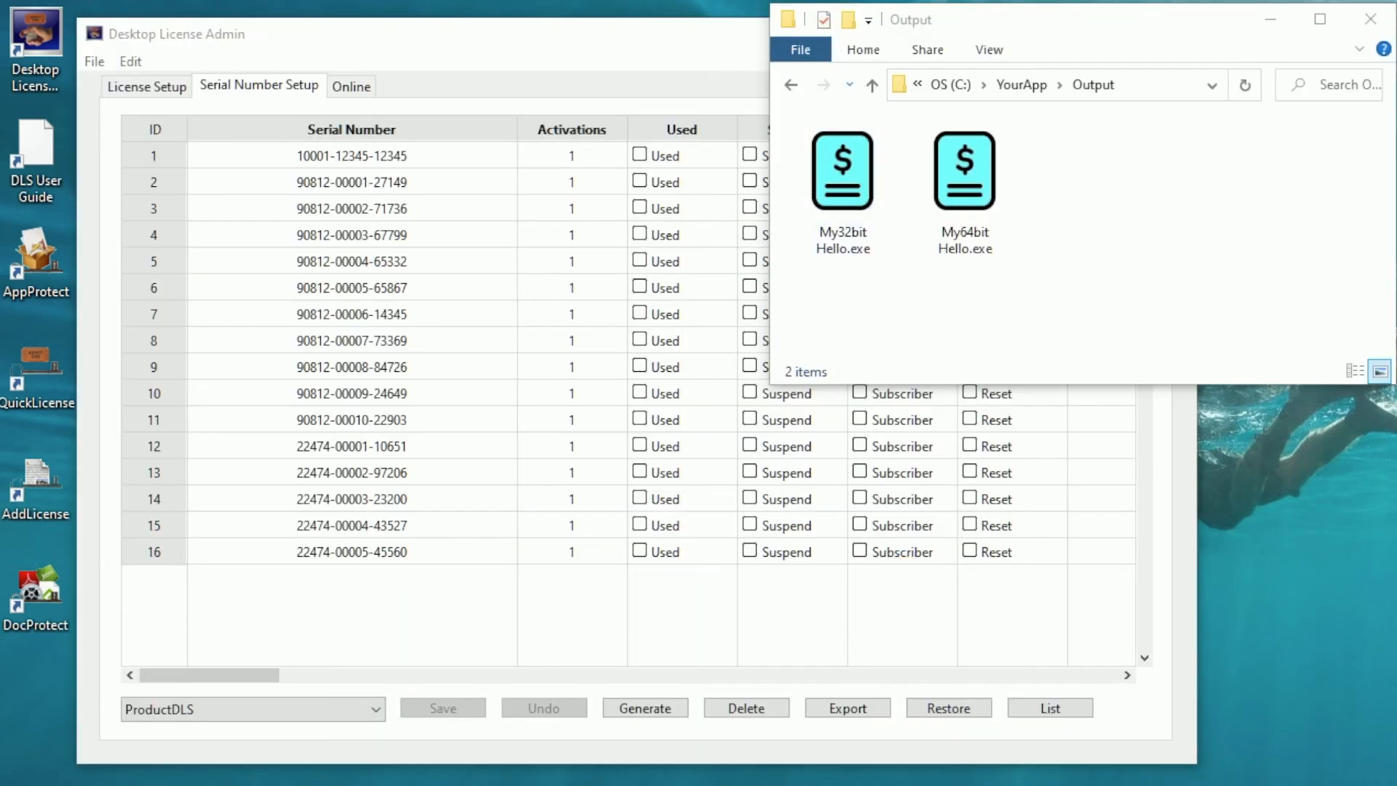
{"action": "left_click", "coordinate": [842, 164]}
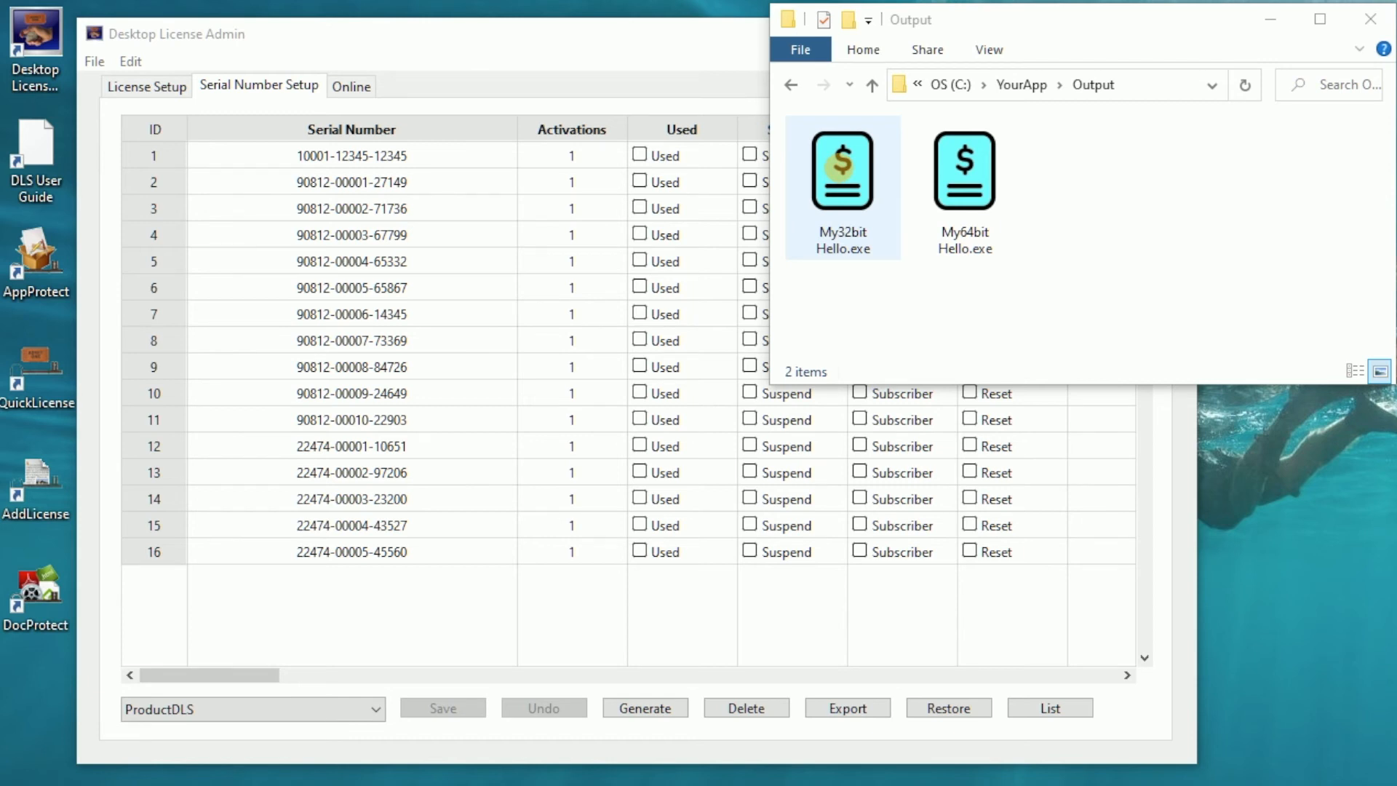
{"action": "left_click", "coordinate": [435, 33]}
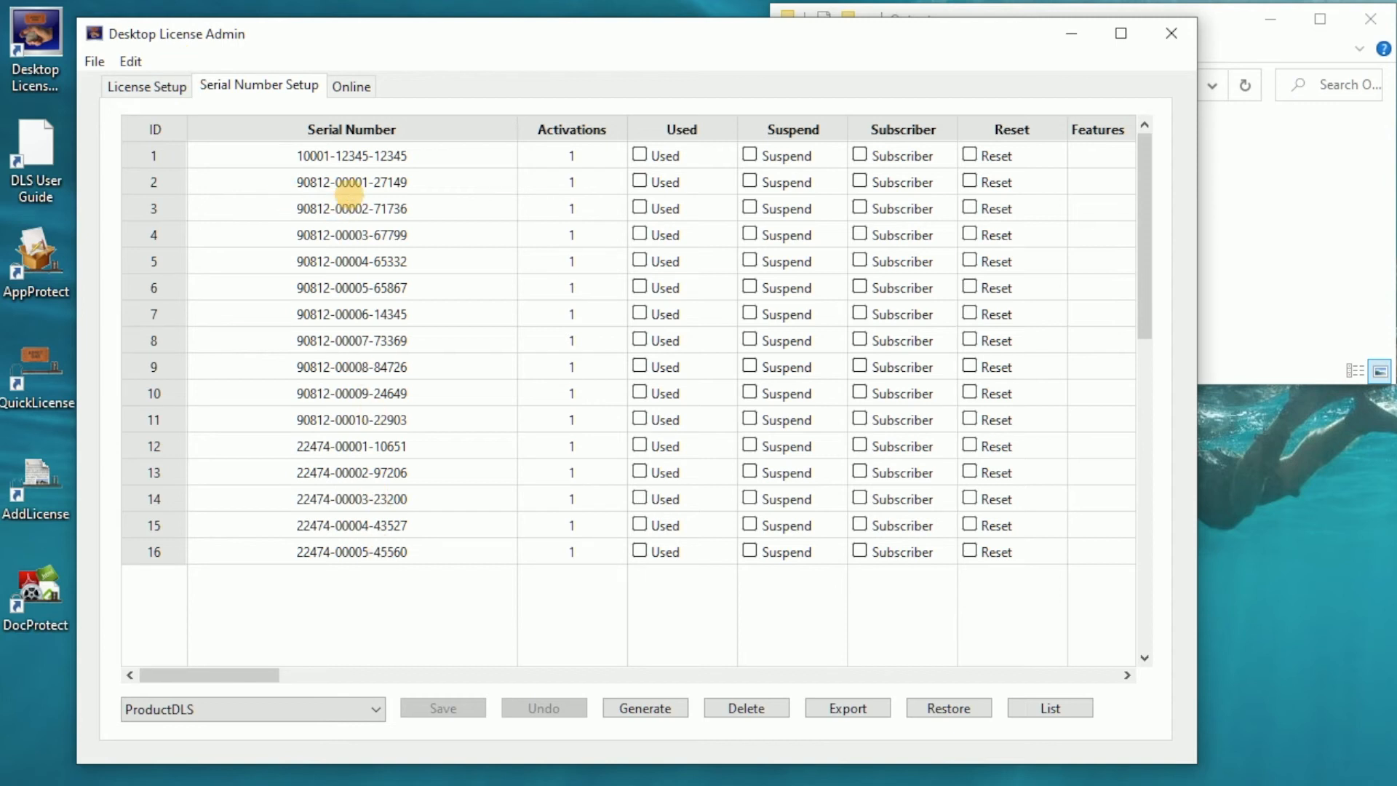
{"action": "double_click", "coordinate": [356, 181]}
{"action": "key", "text": "ctrl+c"}
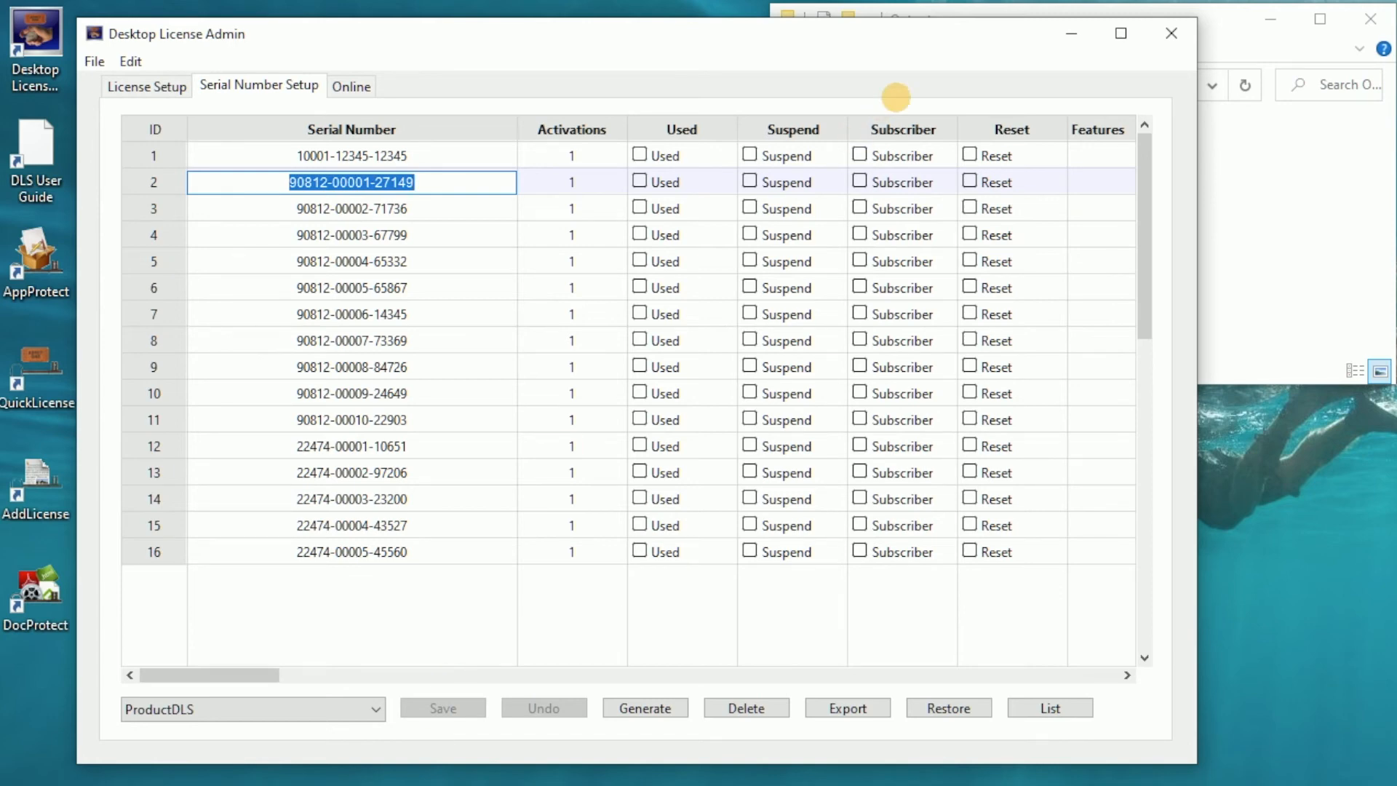
{"action": "left_click_drag", "start_coordinate": [934, 33], "coordinate": [1048, 785]}
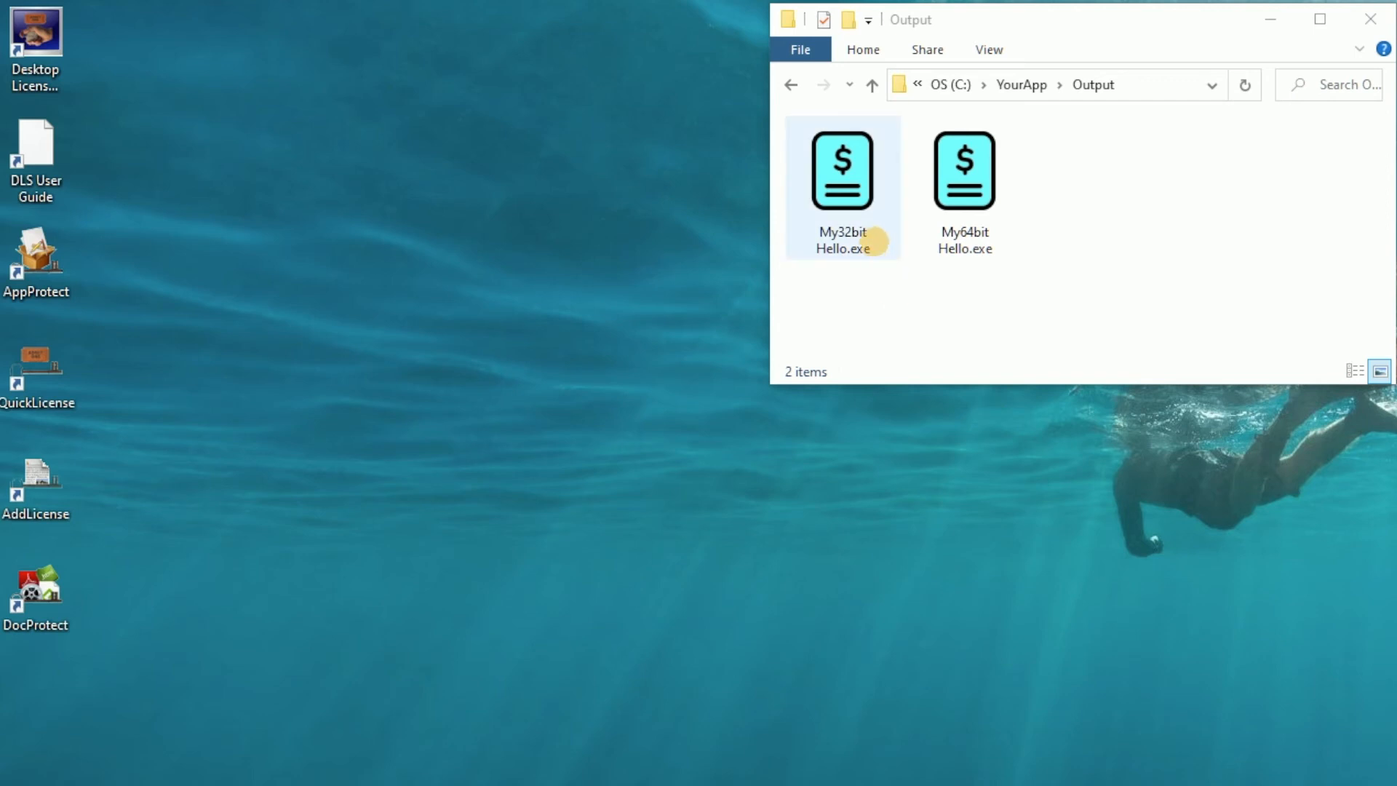
Run My32bit Hello.exe and activate it with the copied serial number, company Excel Software and the contact's e-mail, then close it.
{"action": "left_click", "coordinate": [853, 166]}
{"action": "double_click", "coordinate": [853, 167]}
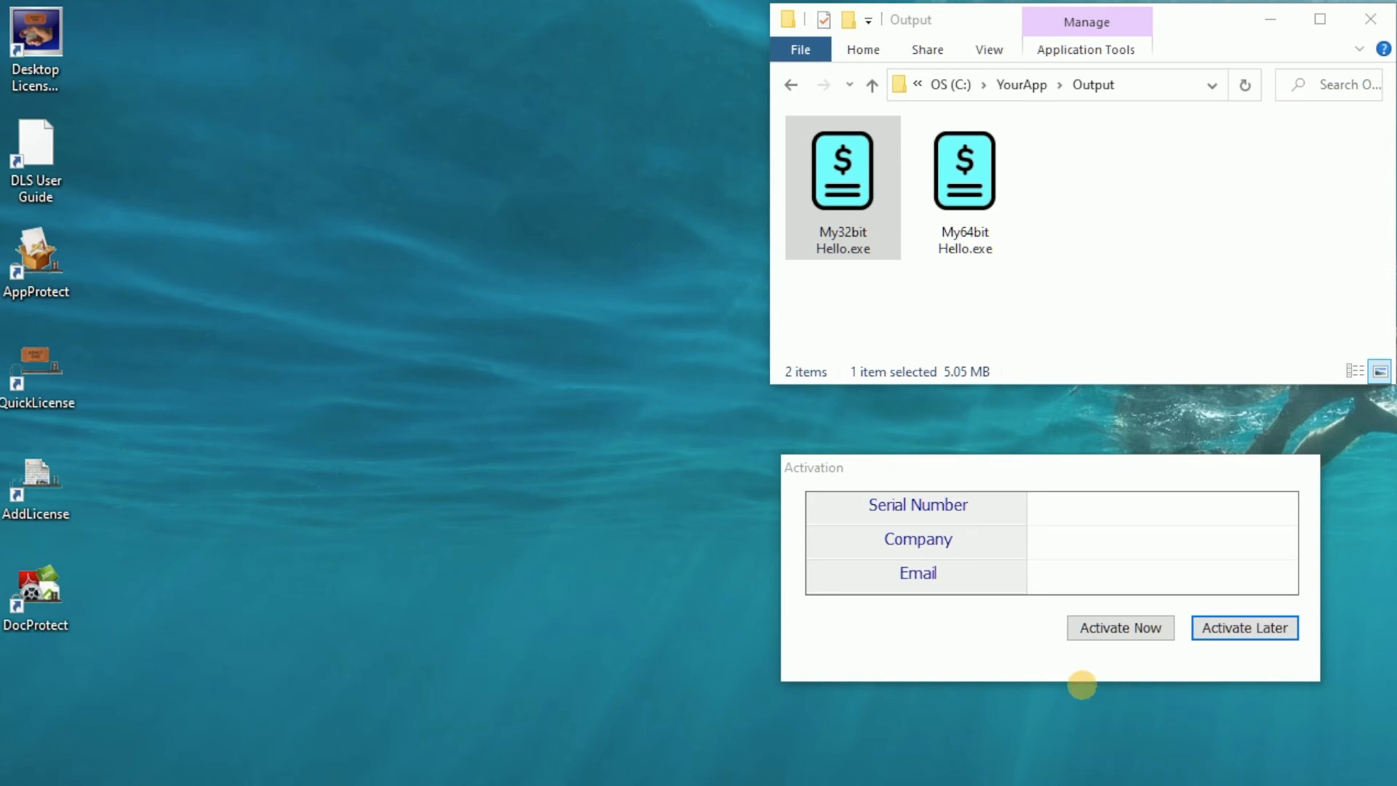
{"action": "left_click", "coordinate": [1041, 508]}
{"action": "key", "text": "ctrl+v"}
{"action": "left_click", "coordinate": [1044, 536]}
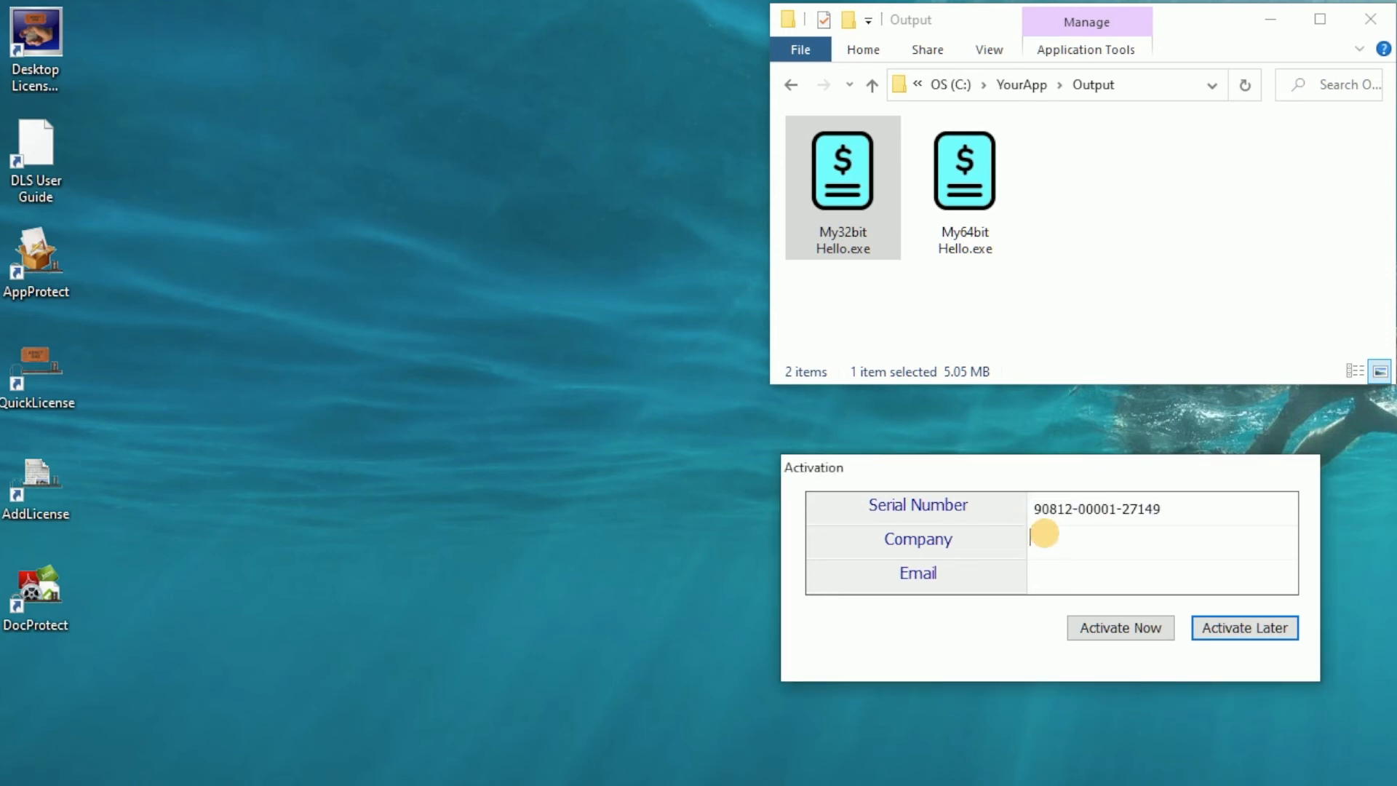
{"action": "type", "text": "Excel Software"}
{"action": "key", "text": "Tab"}
{"action": "left_click", "coordinate": [1138, 627]}
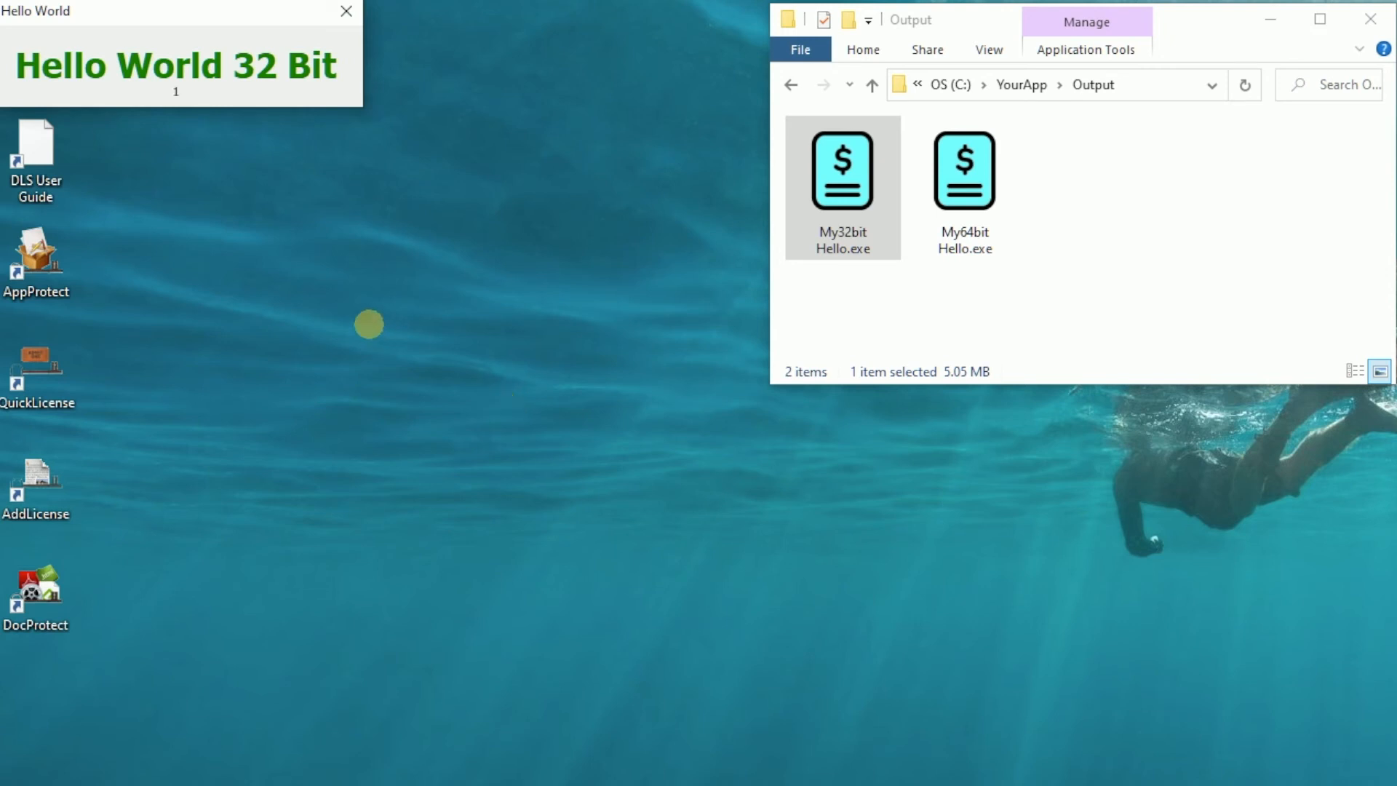
{"action": "left_click", "coordinate": [345, 12]}
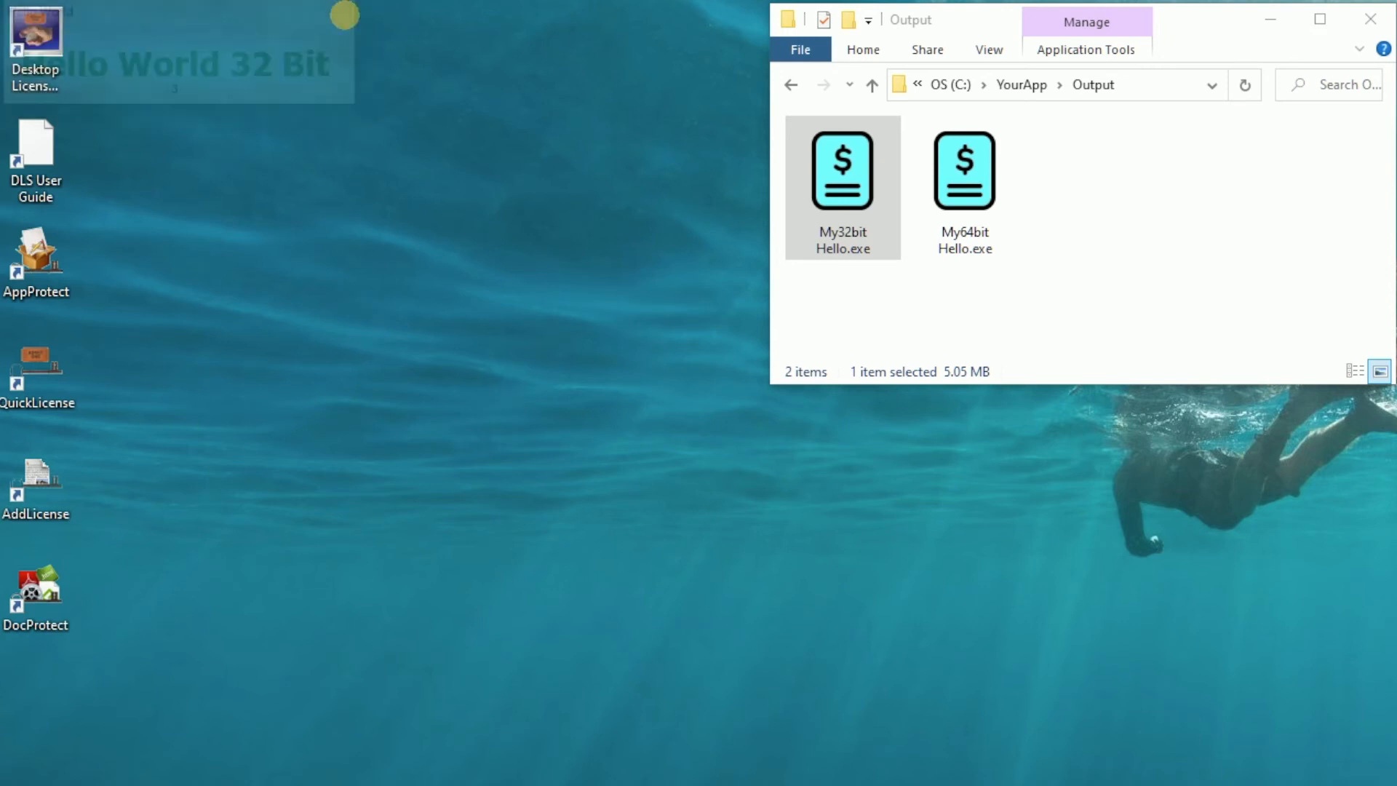
Relaunch My32bit Hello.exe and close its window.
{"action": "left_click", "coordinate": [998, 296]}
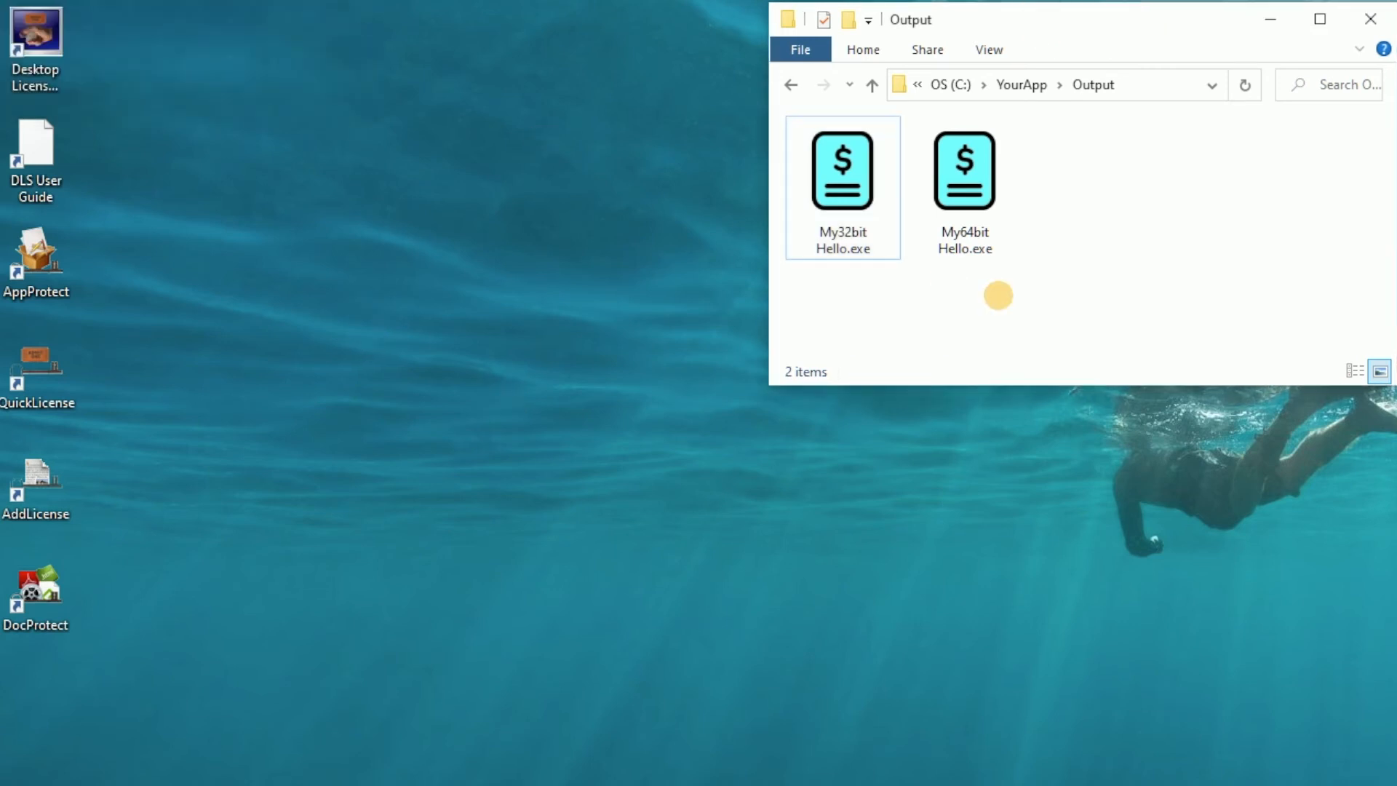
{"action": "left_click", "coordinate": [844, 172]}
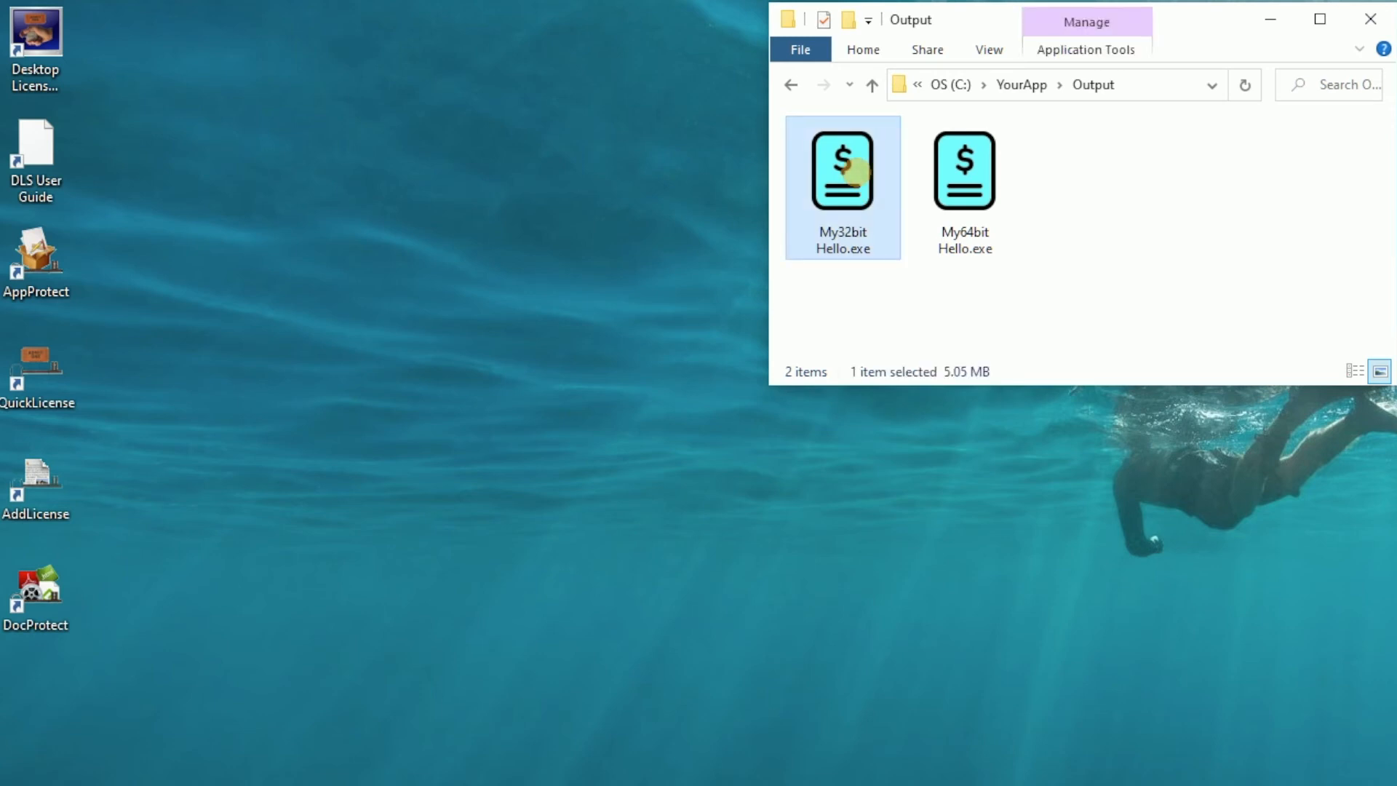
{"action": "double_click", "coordinate": [853, 169]}
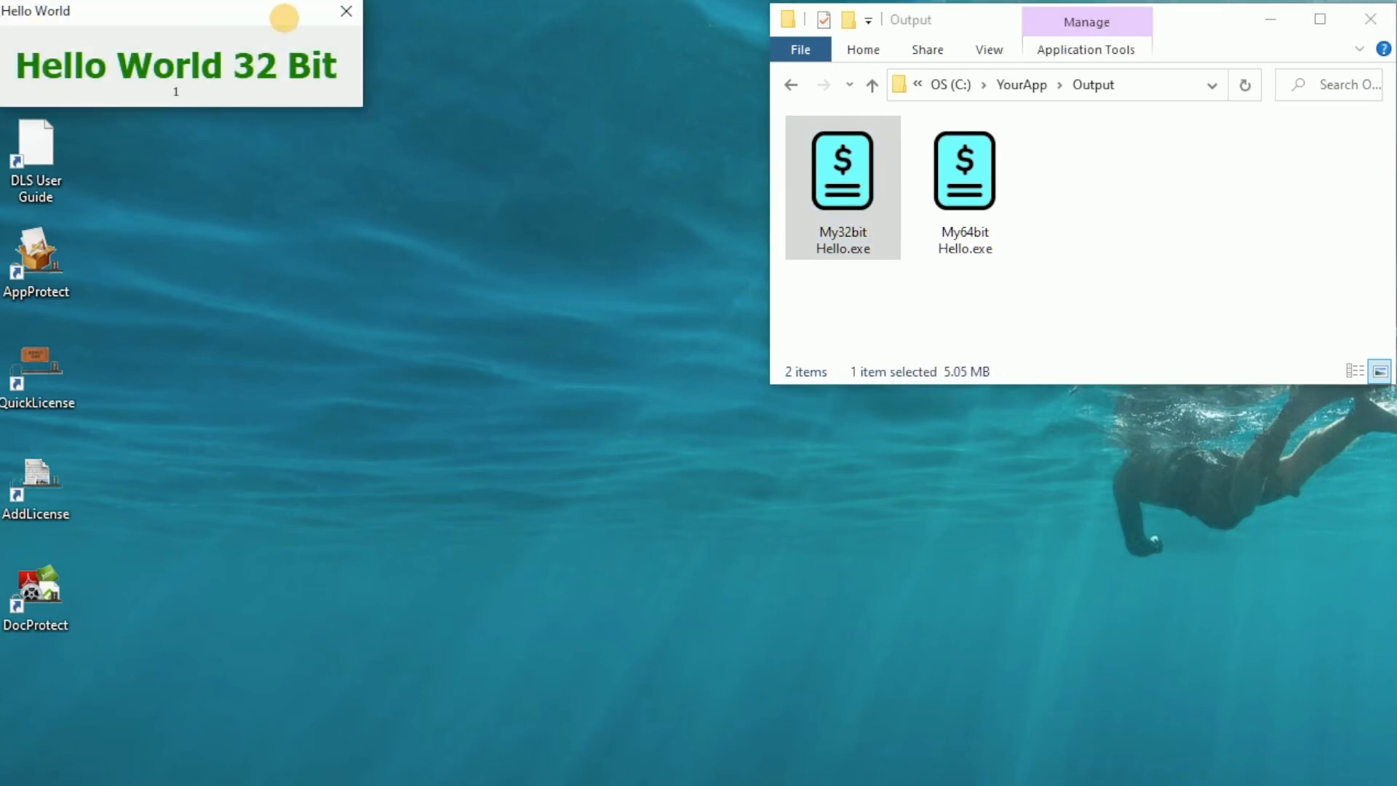
{"action": "left_click", "coordinate": [347, 11]}
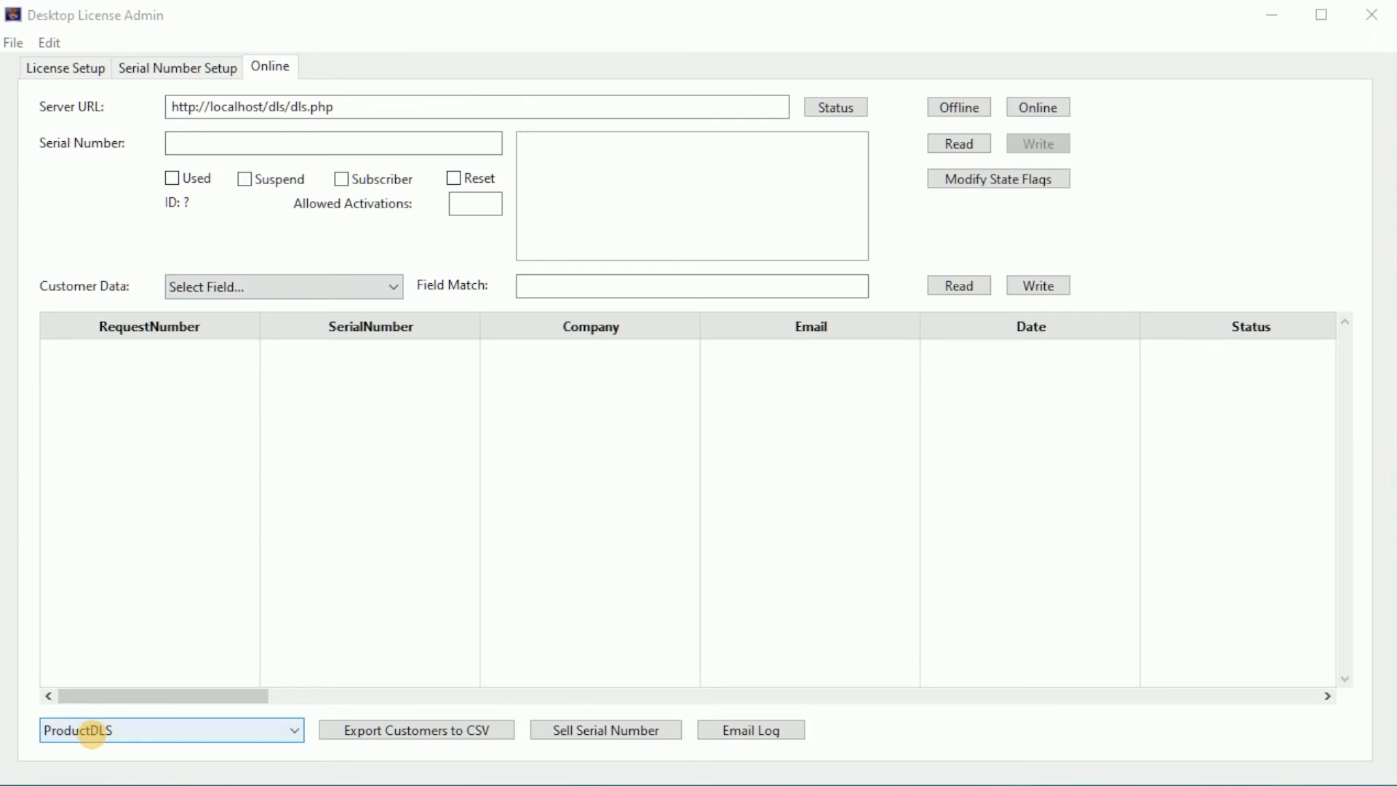
Read the ProductDLS online customer records whose Company field matches Excel Software.
{"action": "left_click", "coordinate": [91, 731]}
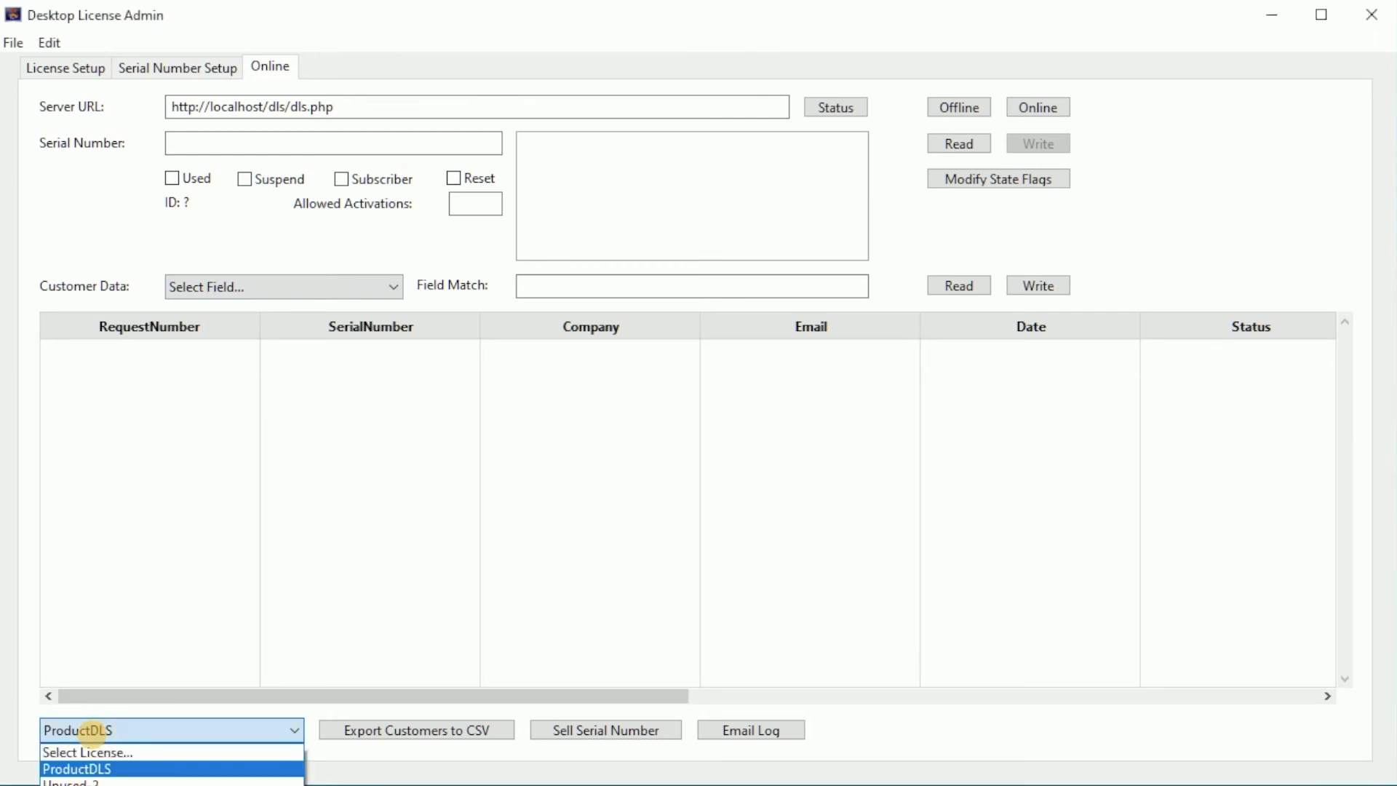
{"action": "left_click", "coordinate": [88, 767]}
{"action": "left_click", "coordinate": [240, 287]}
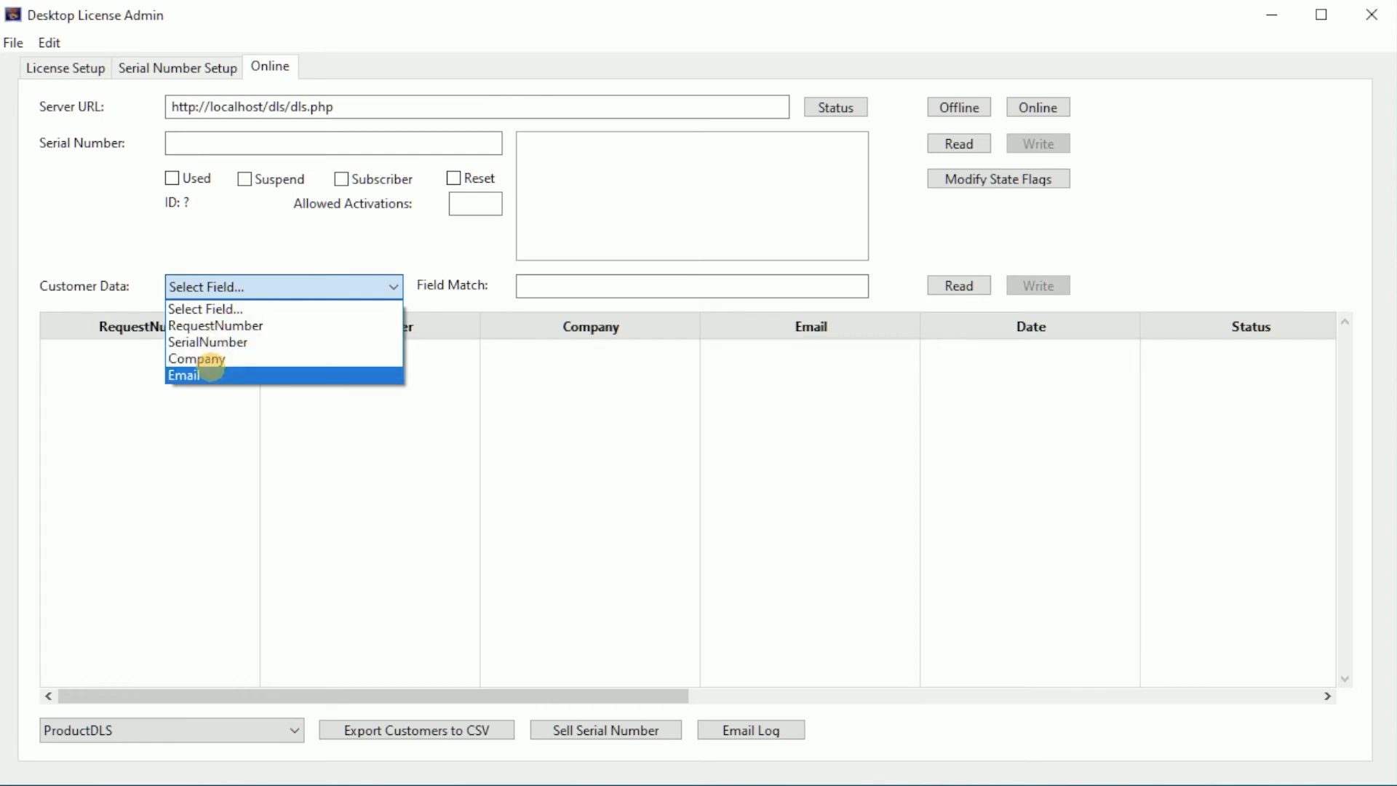
{"action": "left_click", "coordinate": [209, 359]}
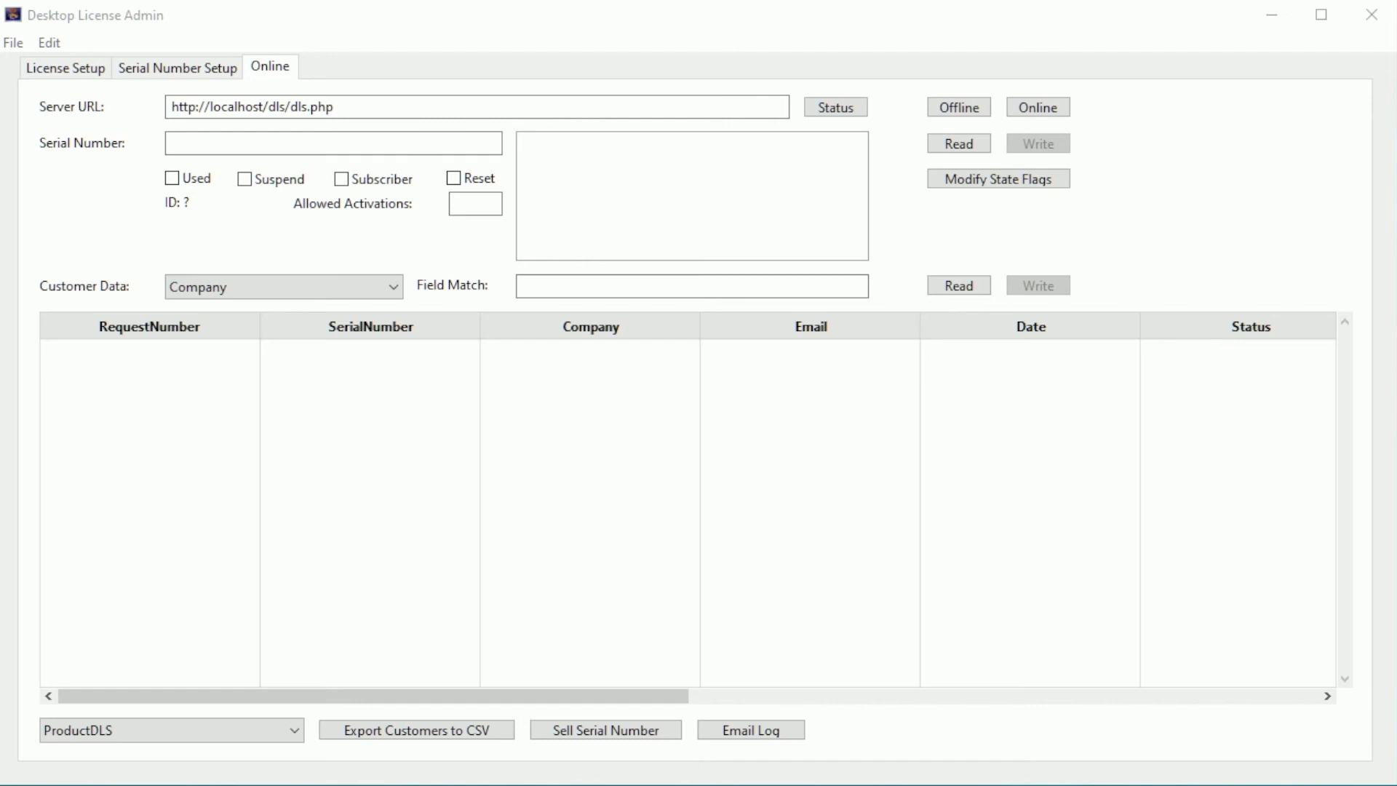
{"action": "left_click", "coordinate": [596, 284]}
{"action": "type", "text": "Excel Software"}
{"action": "left_click", "coordinate": [959, 285]}
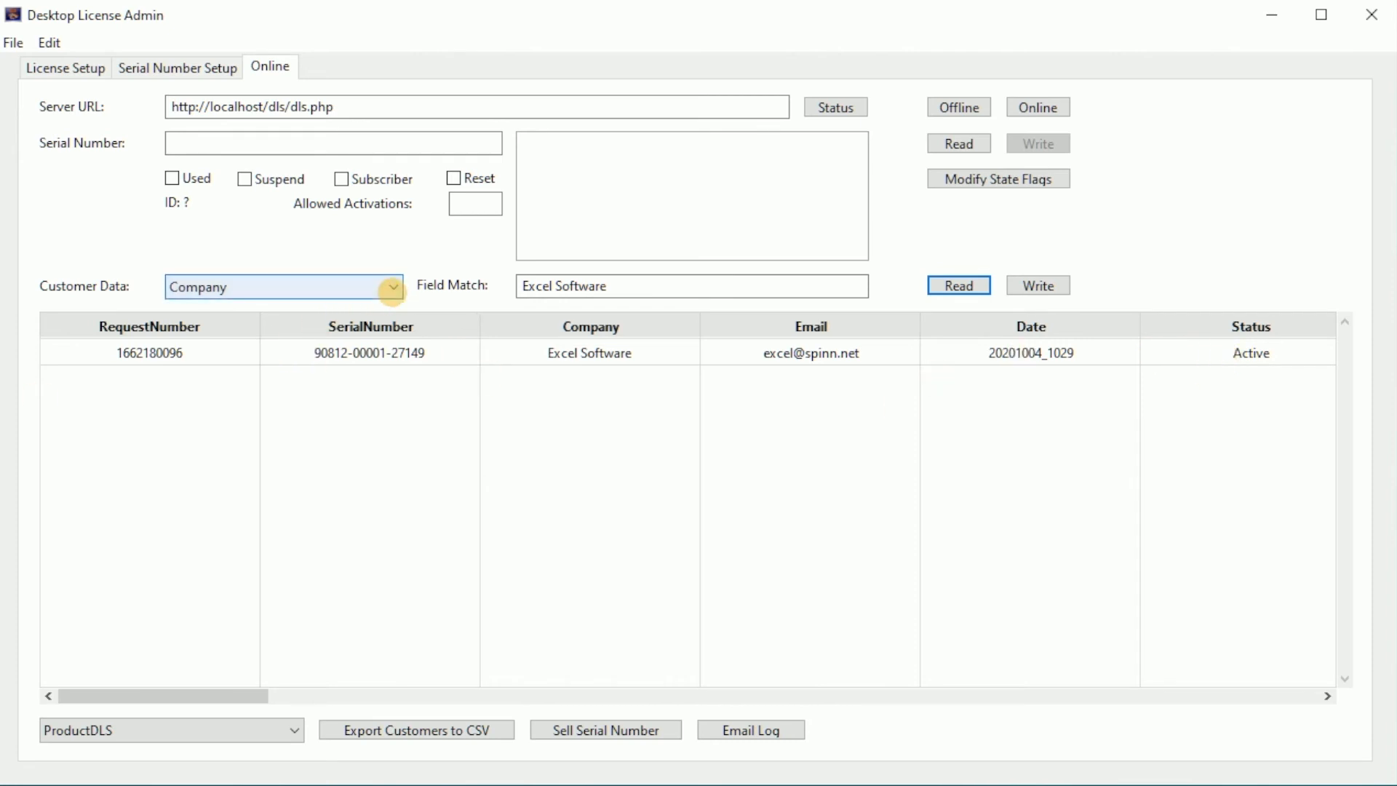
{"action": "left_click", "coordinate": [391, 286]}
{"action": "left_click", "coordinate": [281, 342]}
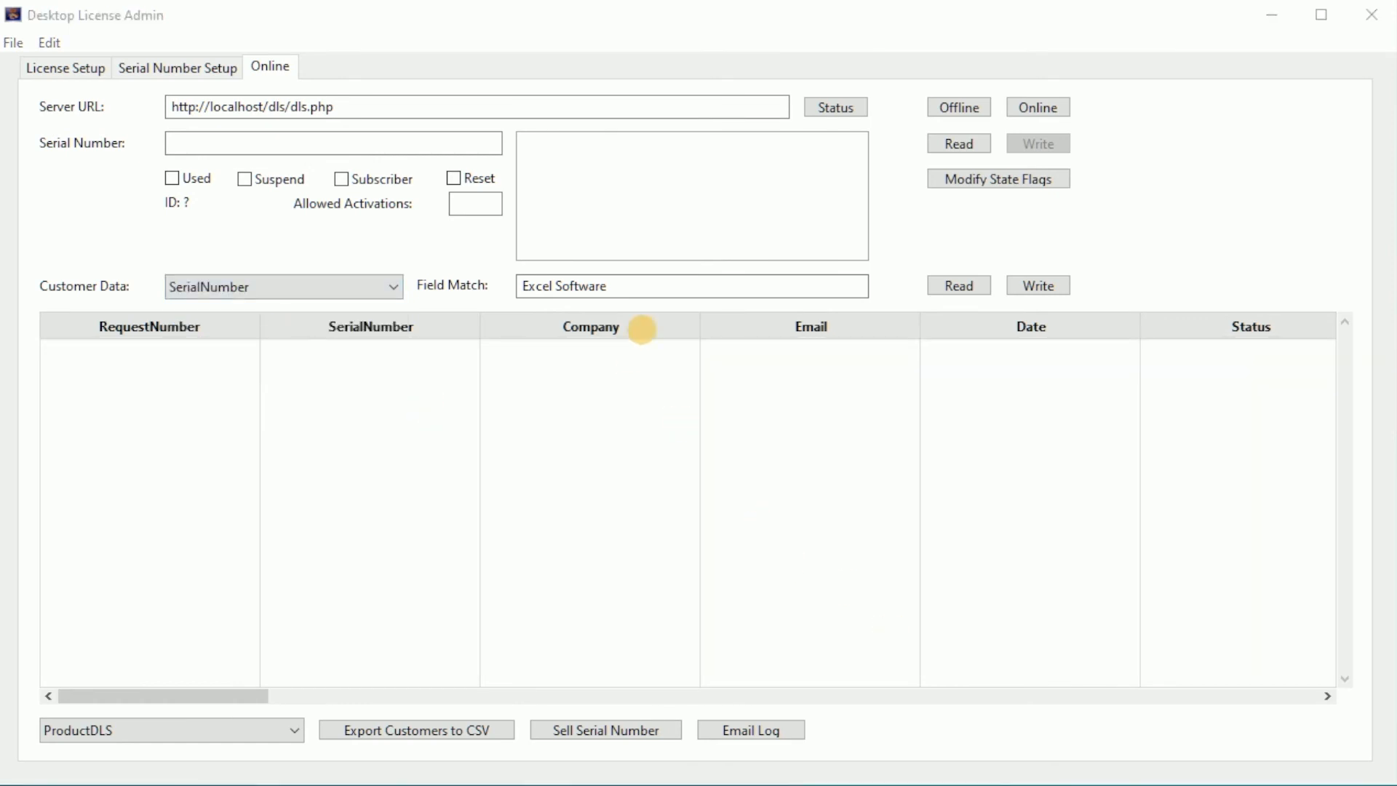
{"action": "left_click", "coordinate": [611, 286]}
{"action": "left_click_drag", "start_coordinate": [611, 286], "coordinate": [489, 283]}
{"action": "key", "text": "ctrl+v"}
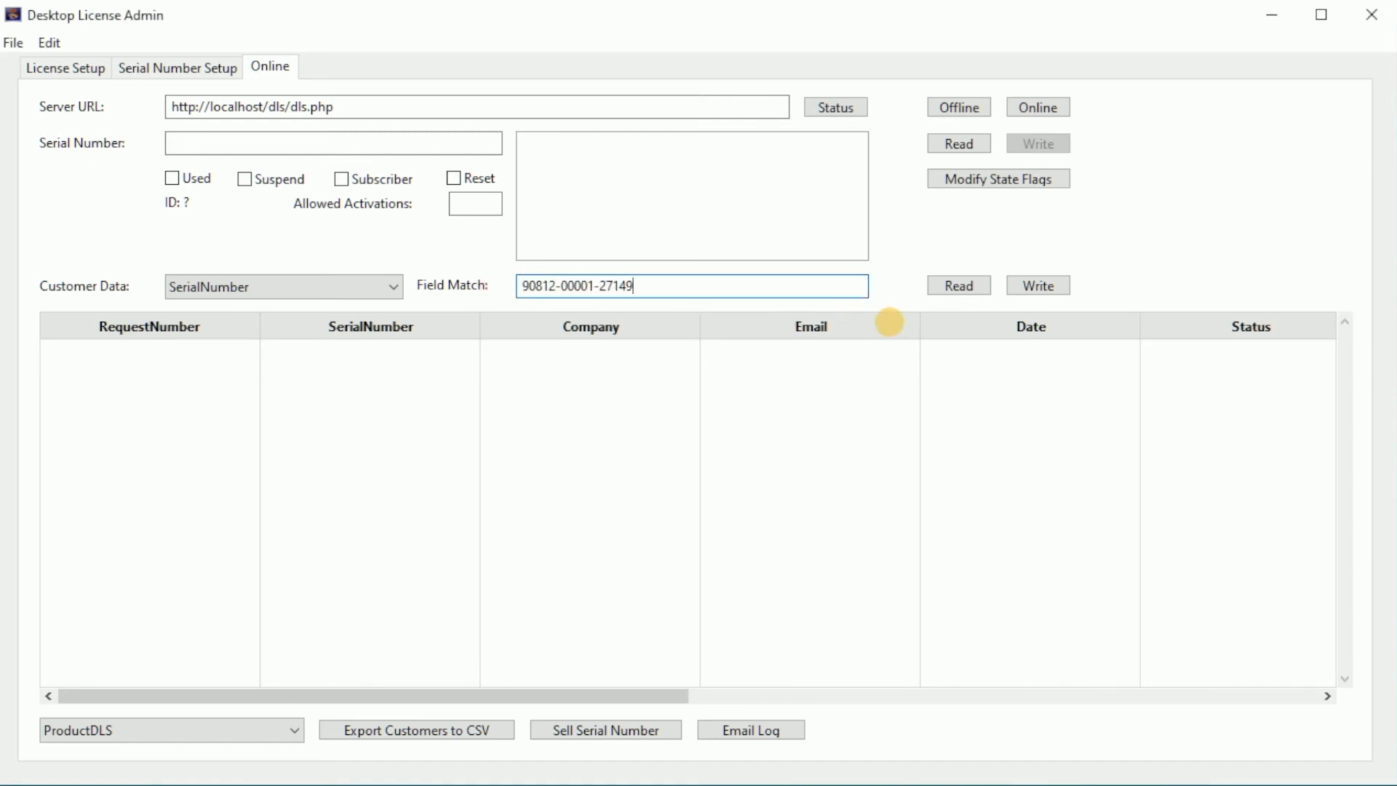
{"action": "left_click", "coordinate": [959, 286]}
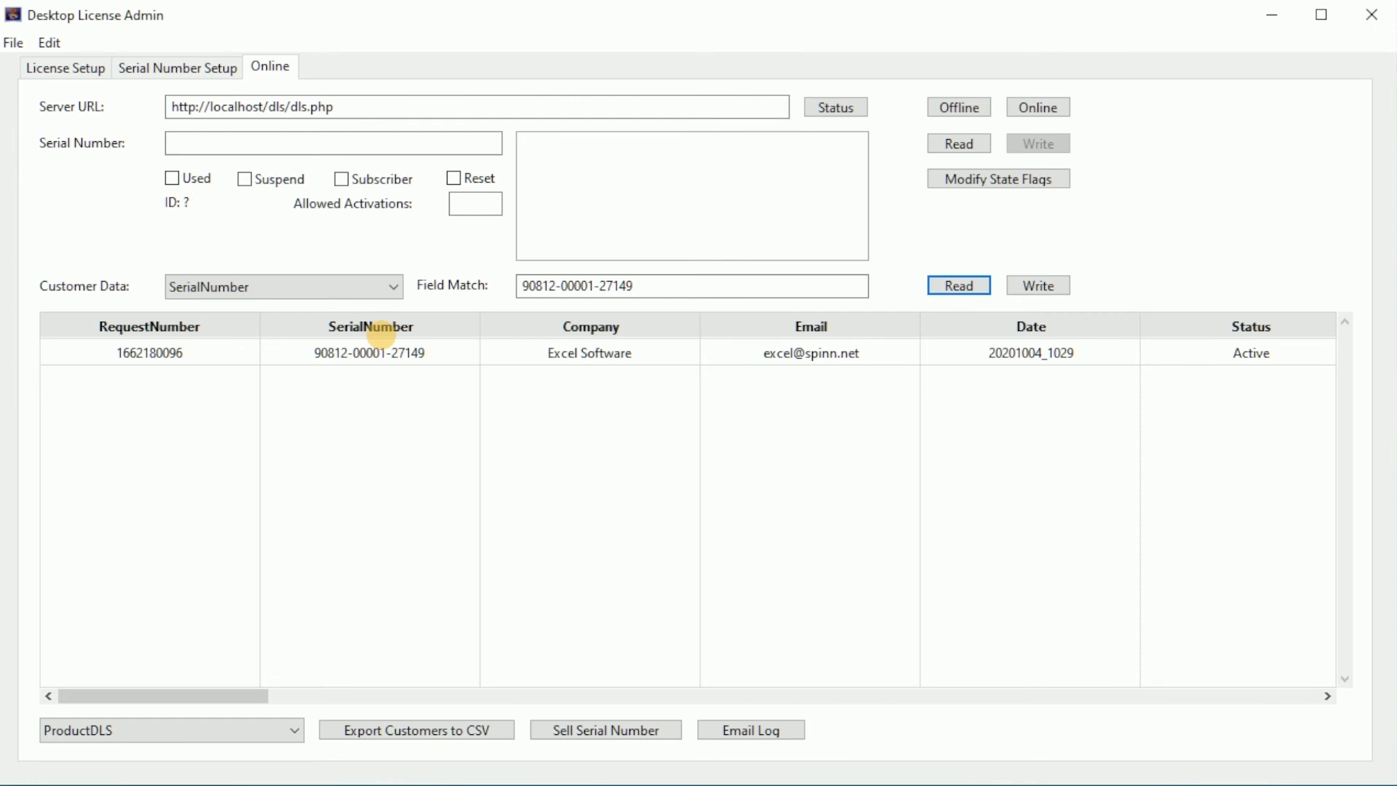
Open the License Options of My32bit Hello.exe and release its license.
{"action": "left_click_drag", "start_coordinate": [490, 28], "coordinate": [666, 785]}
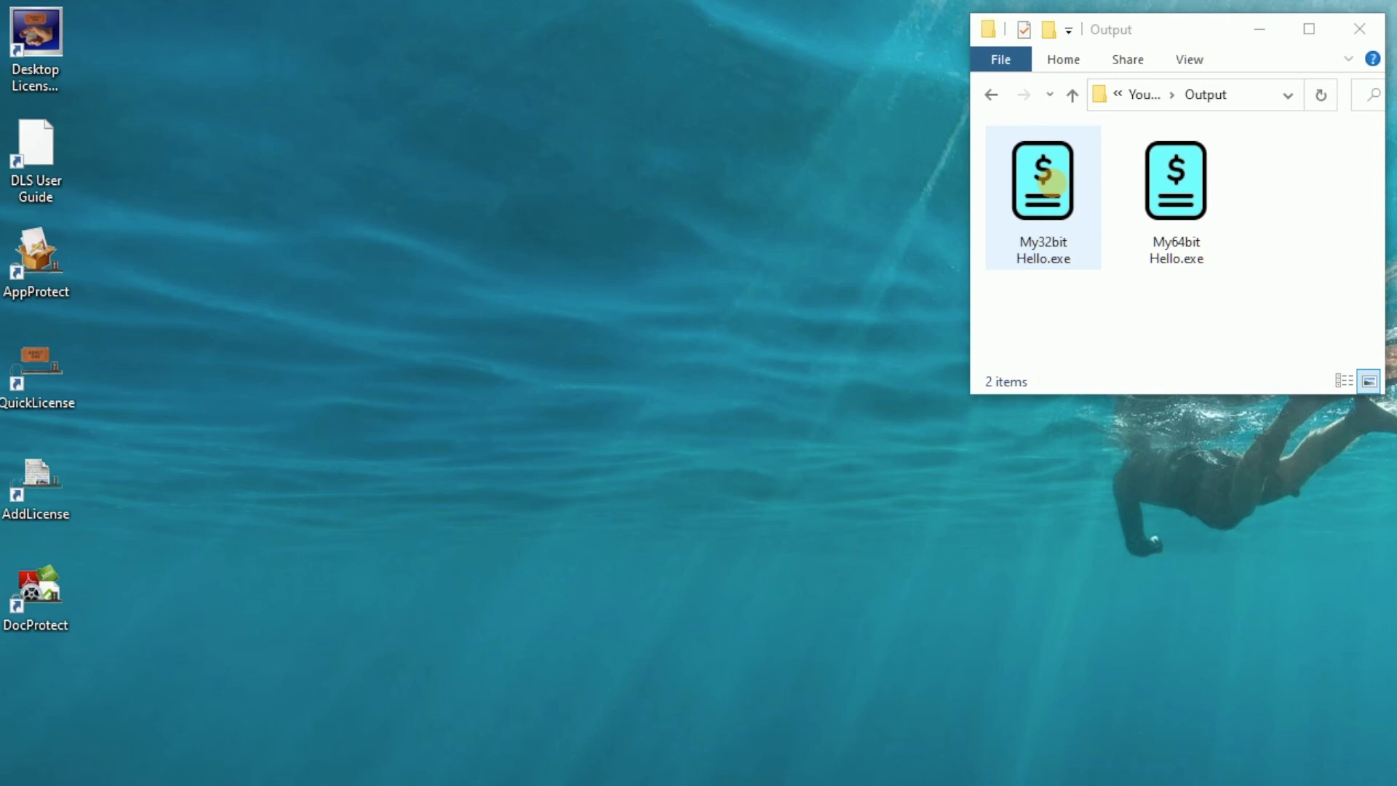
{"action": "double_click", "coordinate": [1052, 182]}
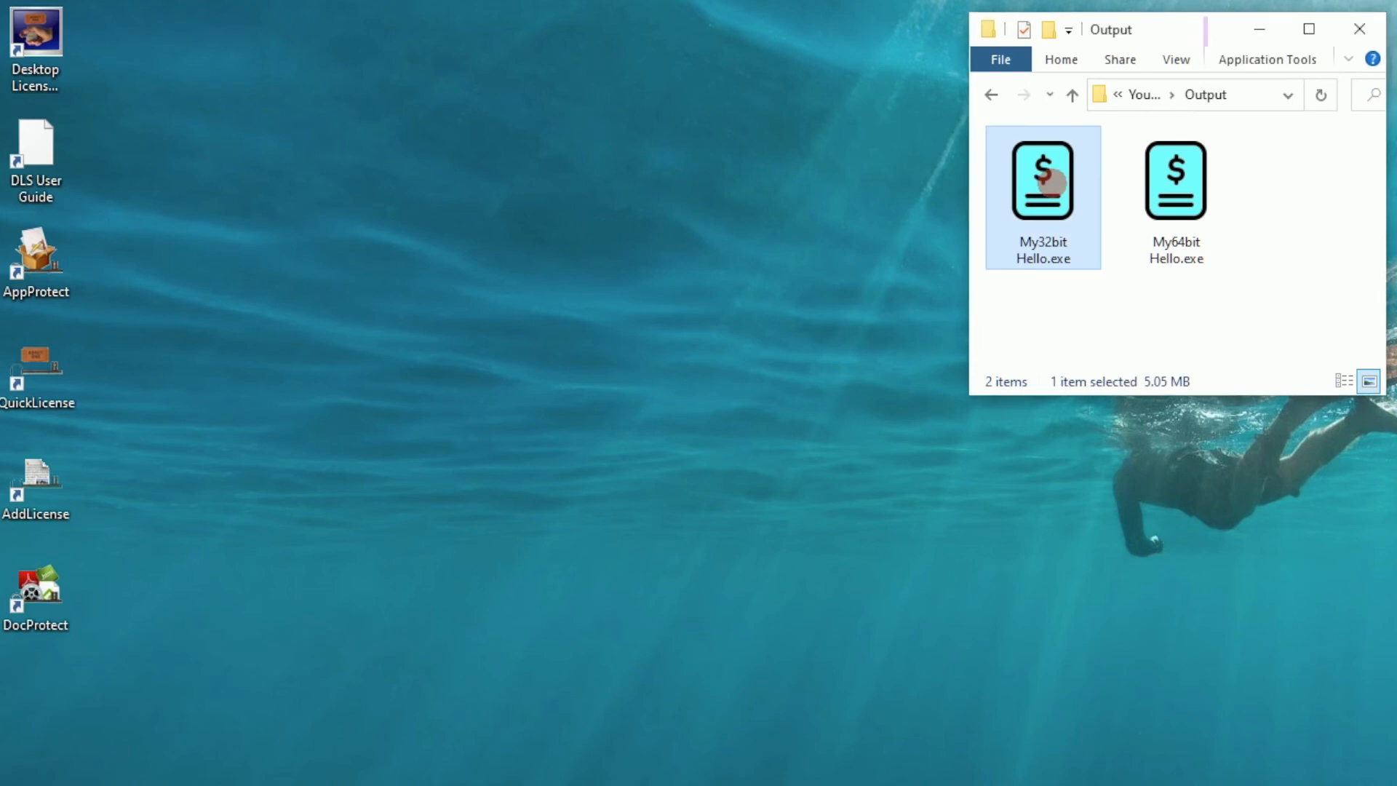
{"action": "left_click_drag", "start_coordinate": [876, 421], "coordinate": [597, 177]}
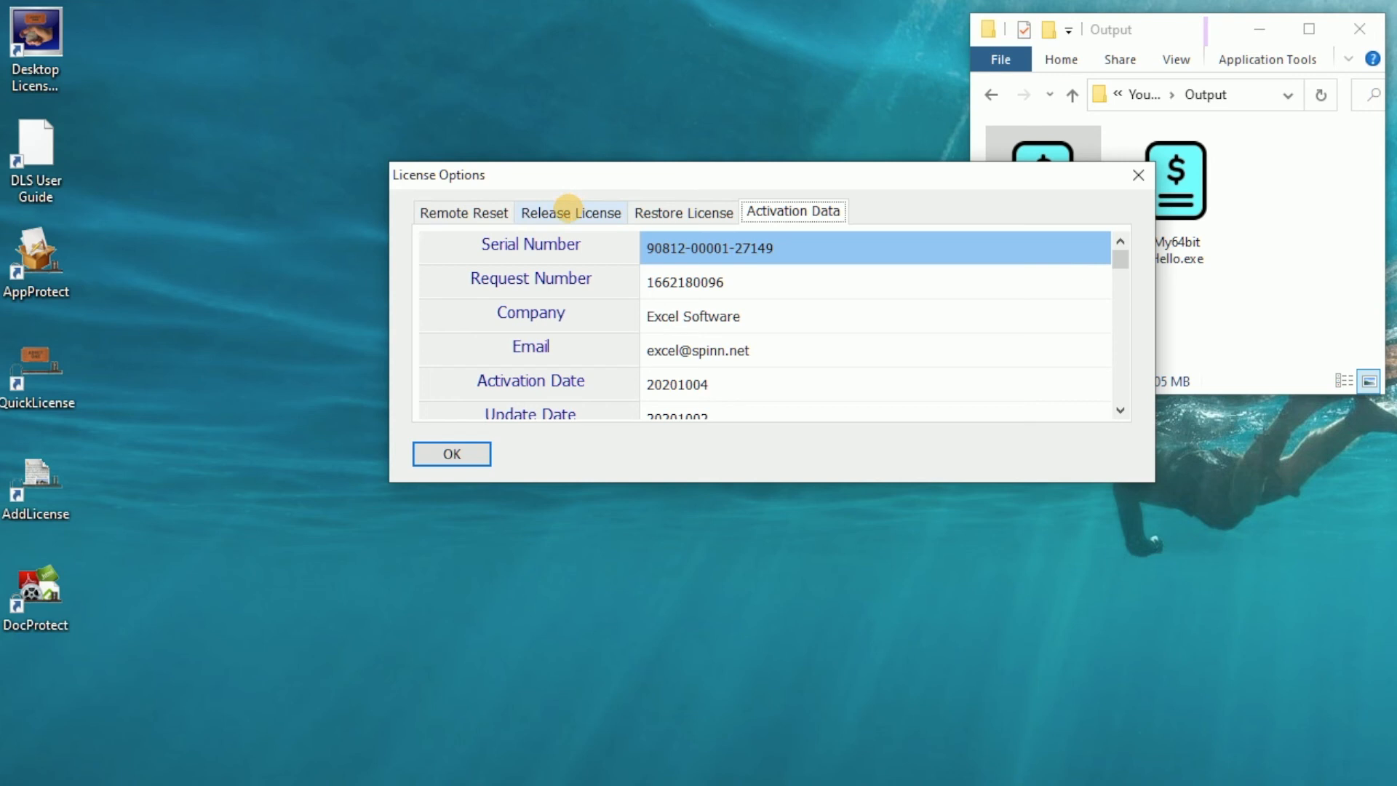
{"action": "left_click", "coordinate": [569, 207]}
{"action": "left_click", "coordinate": [474, 451]}
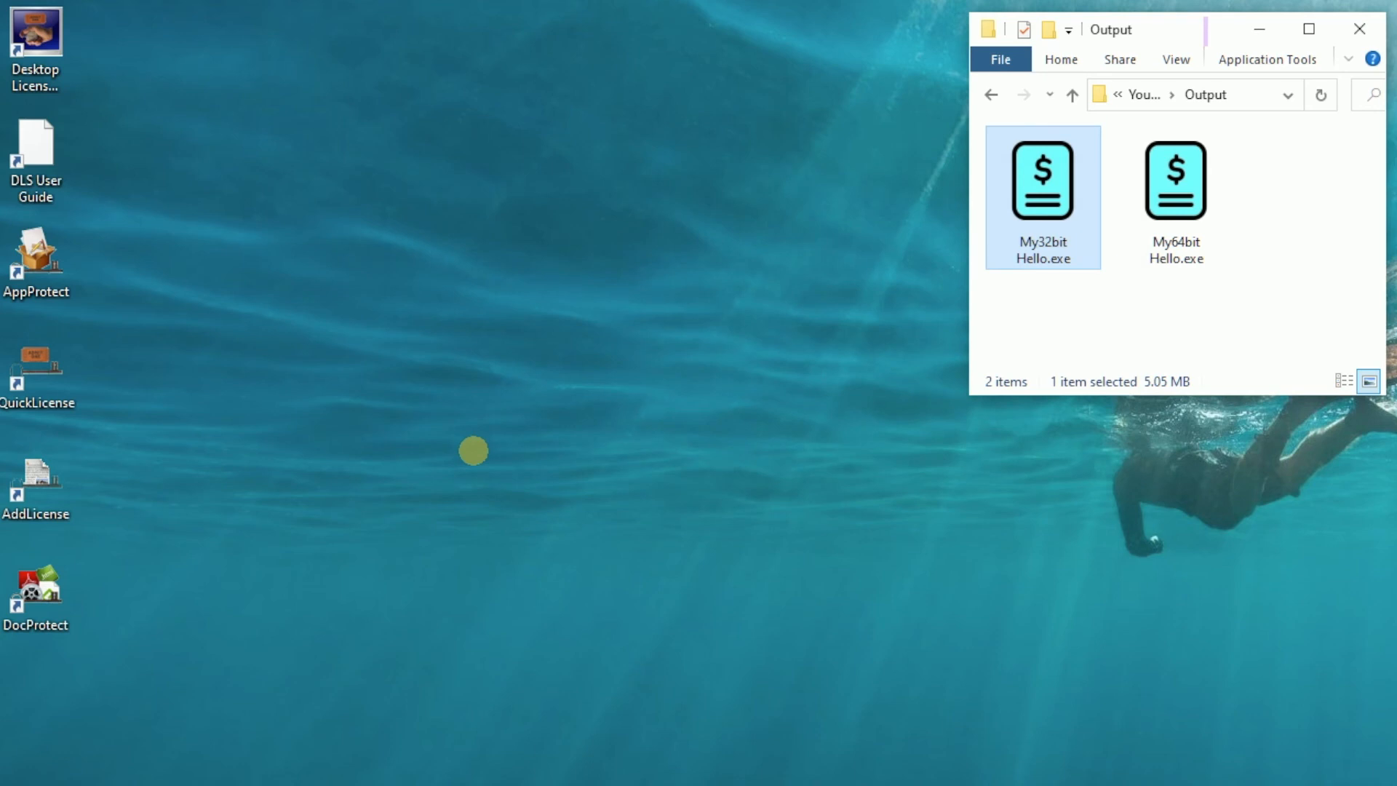
{"action": "left_click_drag", "start_coordinate": [808, 785], "coordinate": [623, 24]}
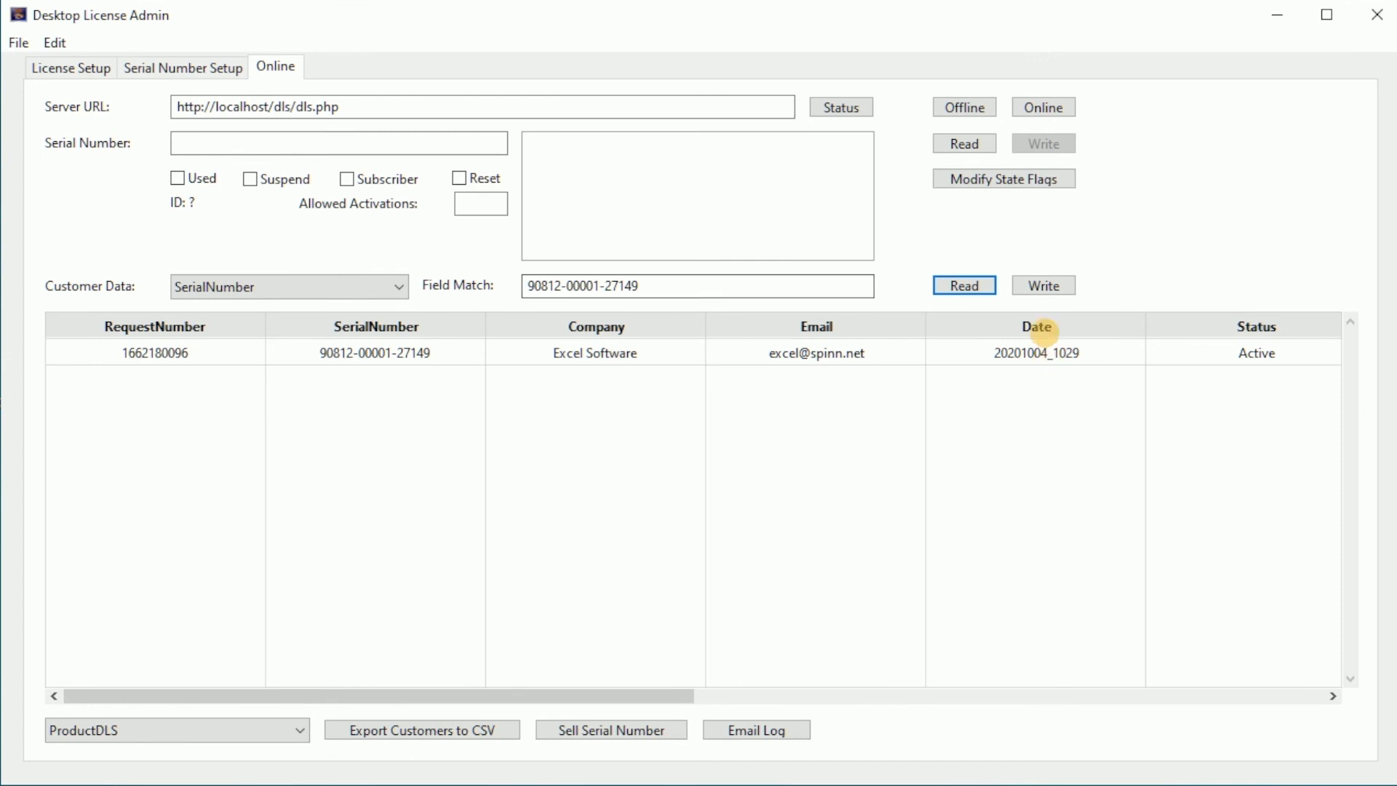
{"action": "left_click", "coordinate": [970, 283]}
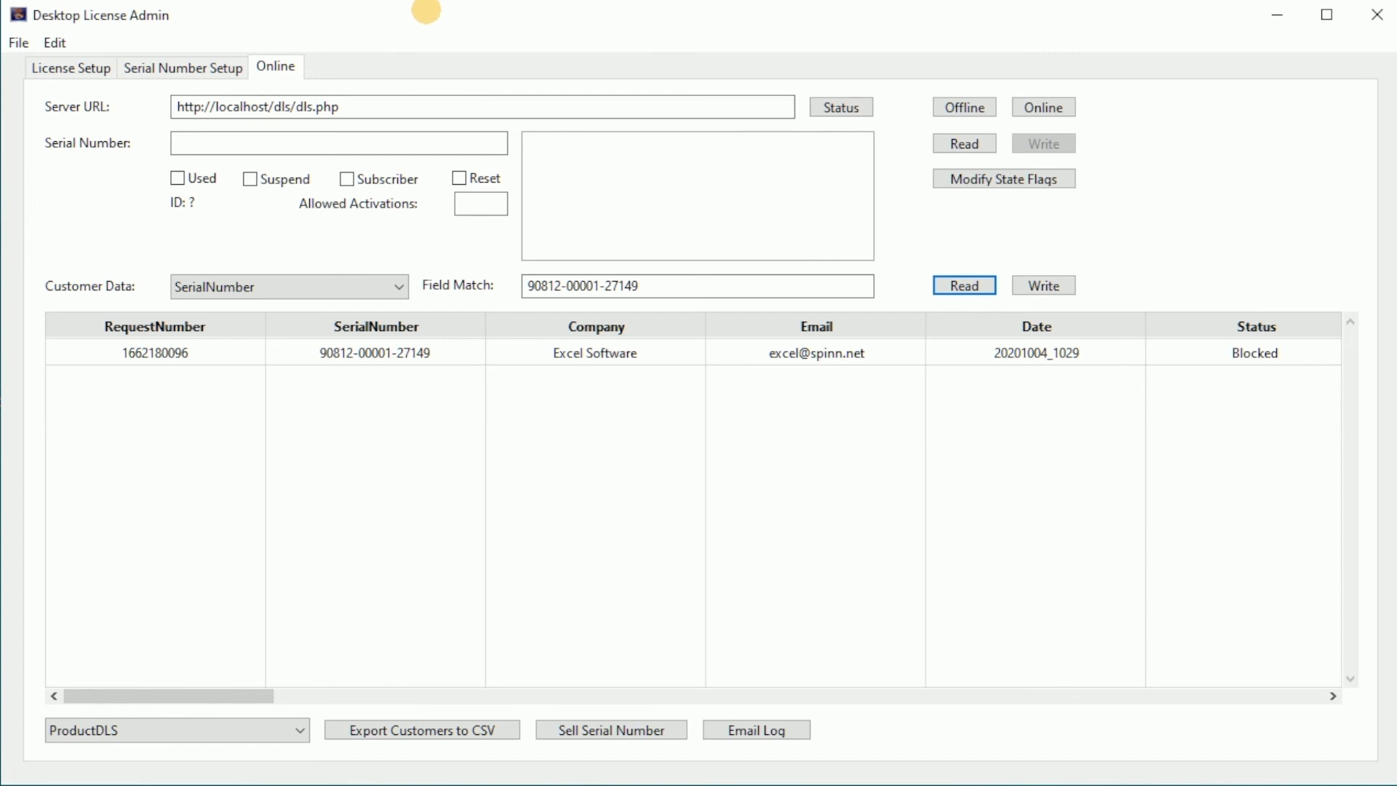
Open the License Options of My32bit Hello.exe again and restore its license.
{"action": "left_click_drag", "start_coordinate": [426, 11], "coordinate": [720, 783]}
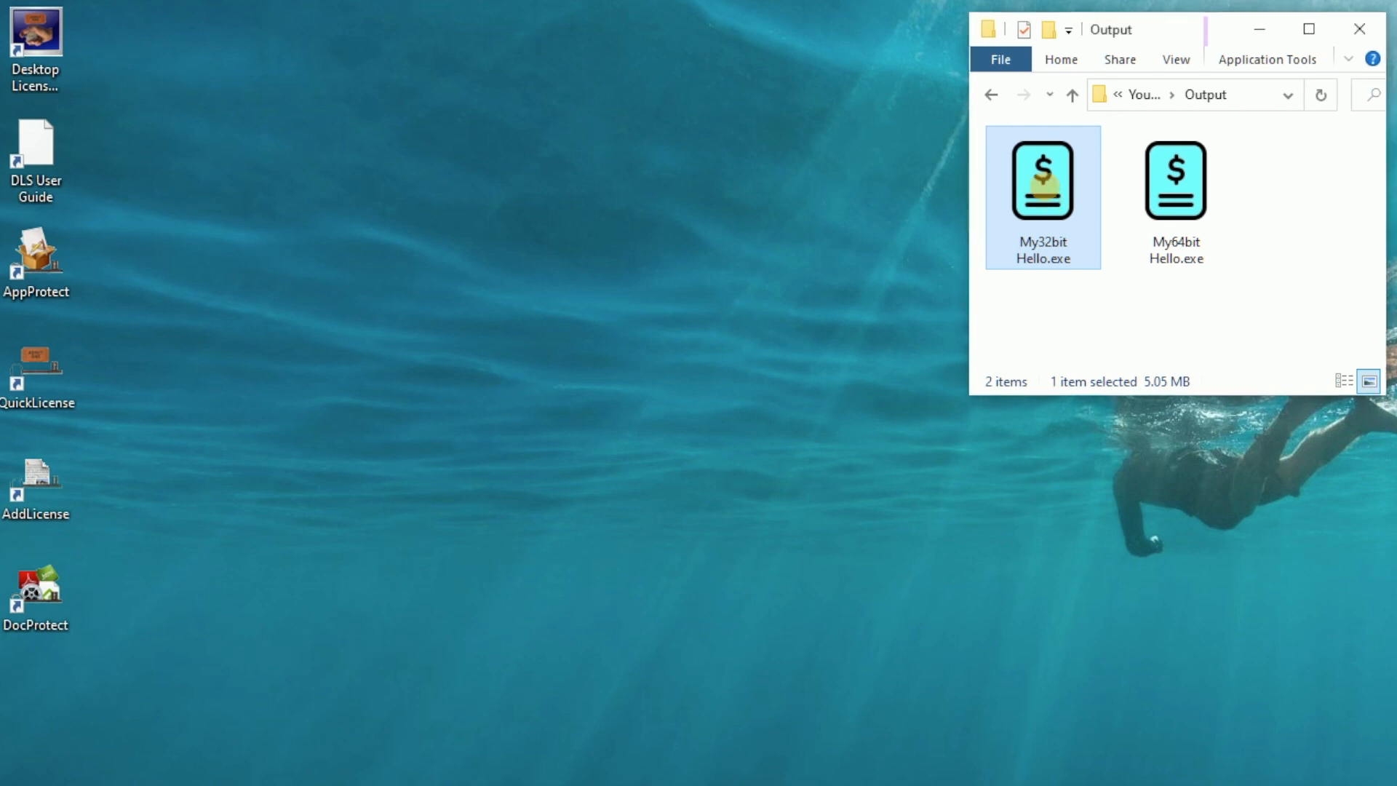
{"action": "left_click", "coordinate": [1006, 423]}
{"action": "left_click_drag", "start_coordinate": [1006, 422], "coordinate": [860, 202]}
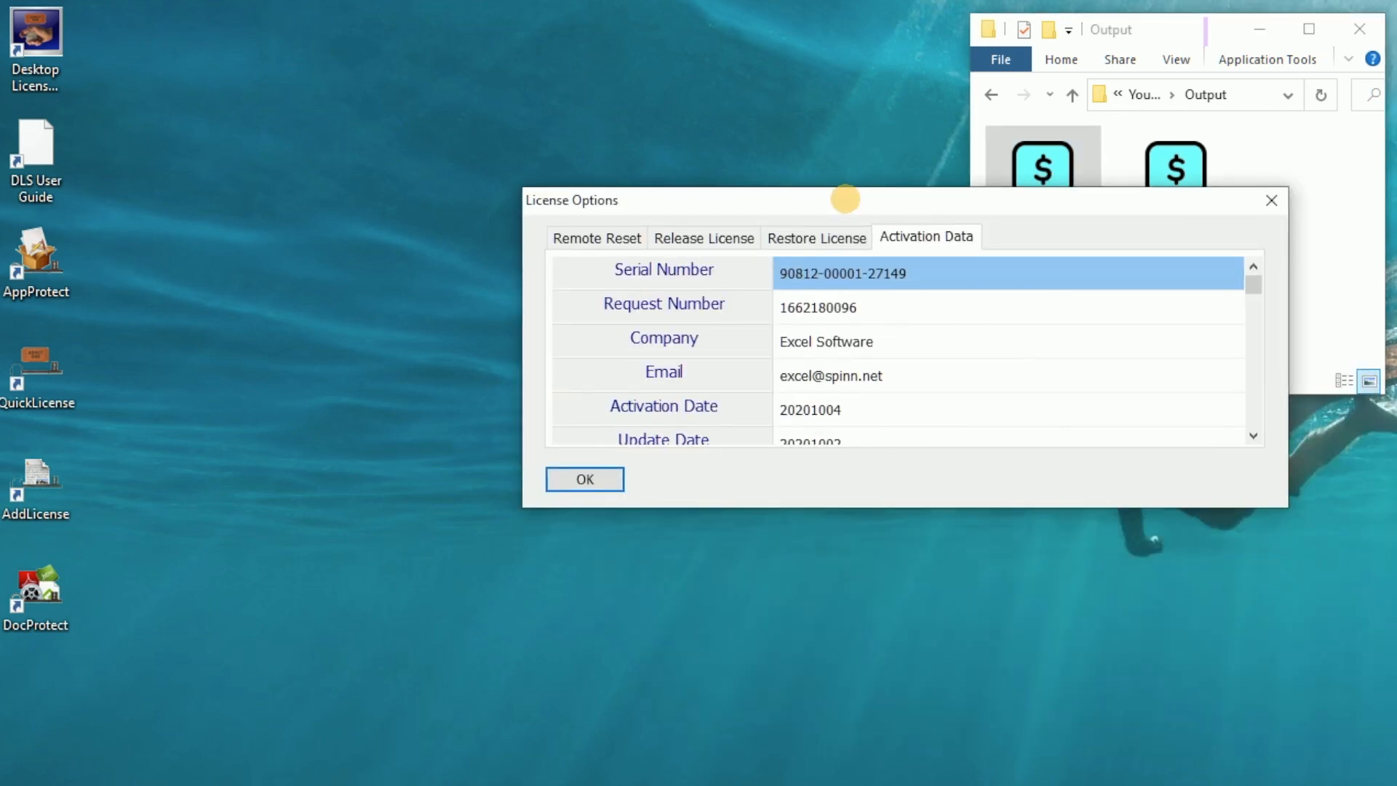
{"action": "left_click", "coordinate": [782, 237]}
{"action": "left_click", "coordinate": [589, 472]}
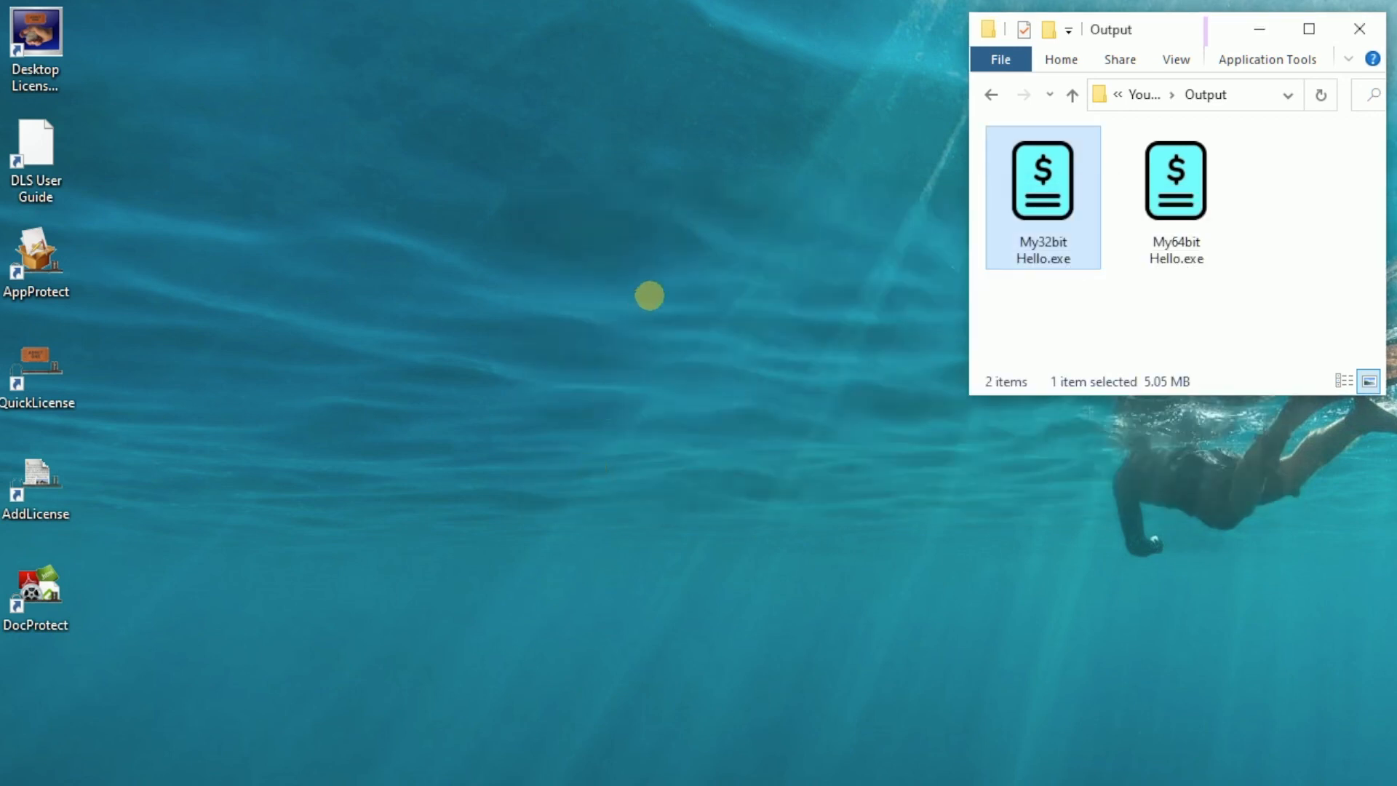
Launch My32bit Hello.exe and close its window.
{"action": "left_click", "coordinate": [1025, 331]}
{"action": "left_click", "coordinate": [1045, 179]}
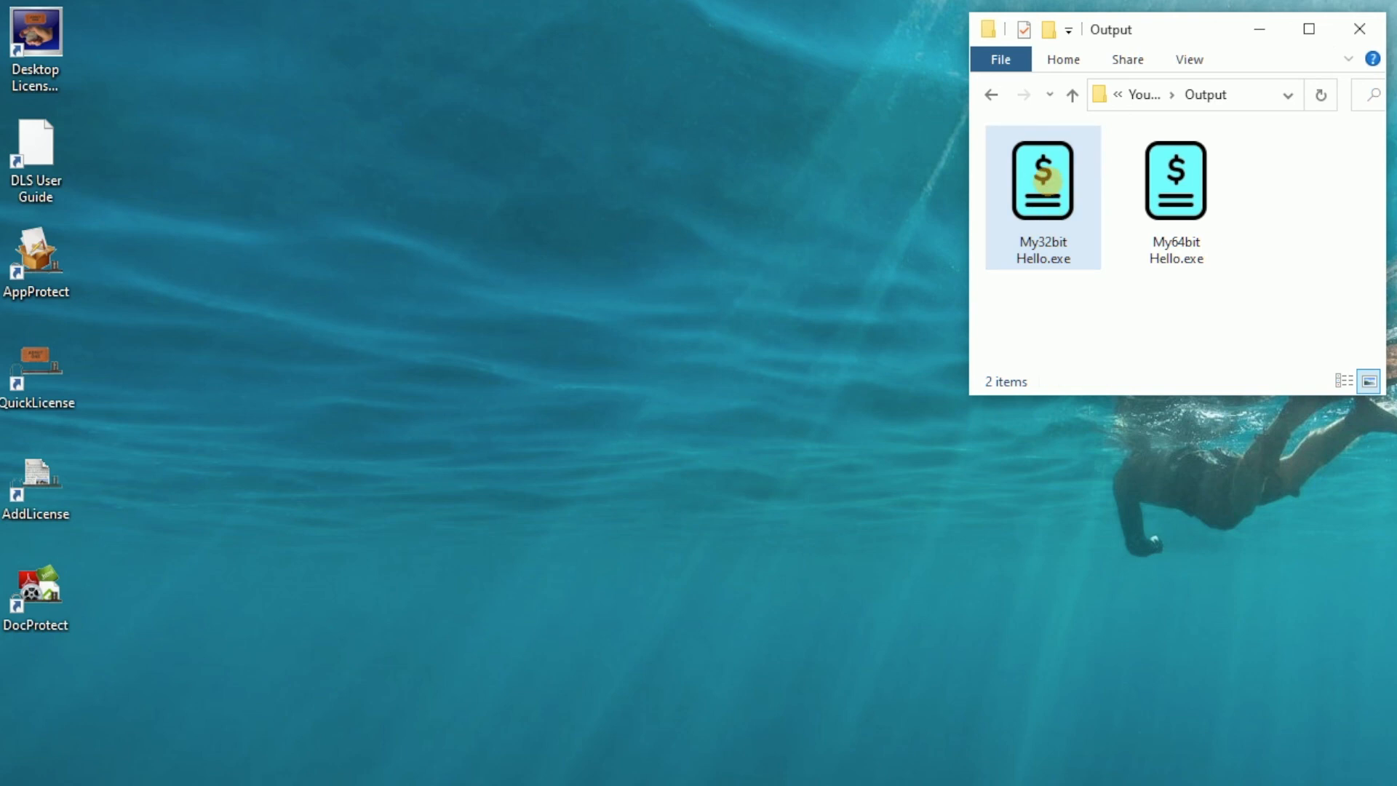
{"action": "double_click", "coordinate": [1045, 179]}
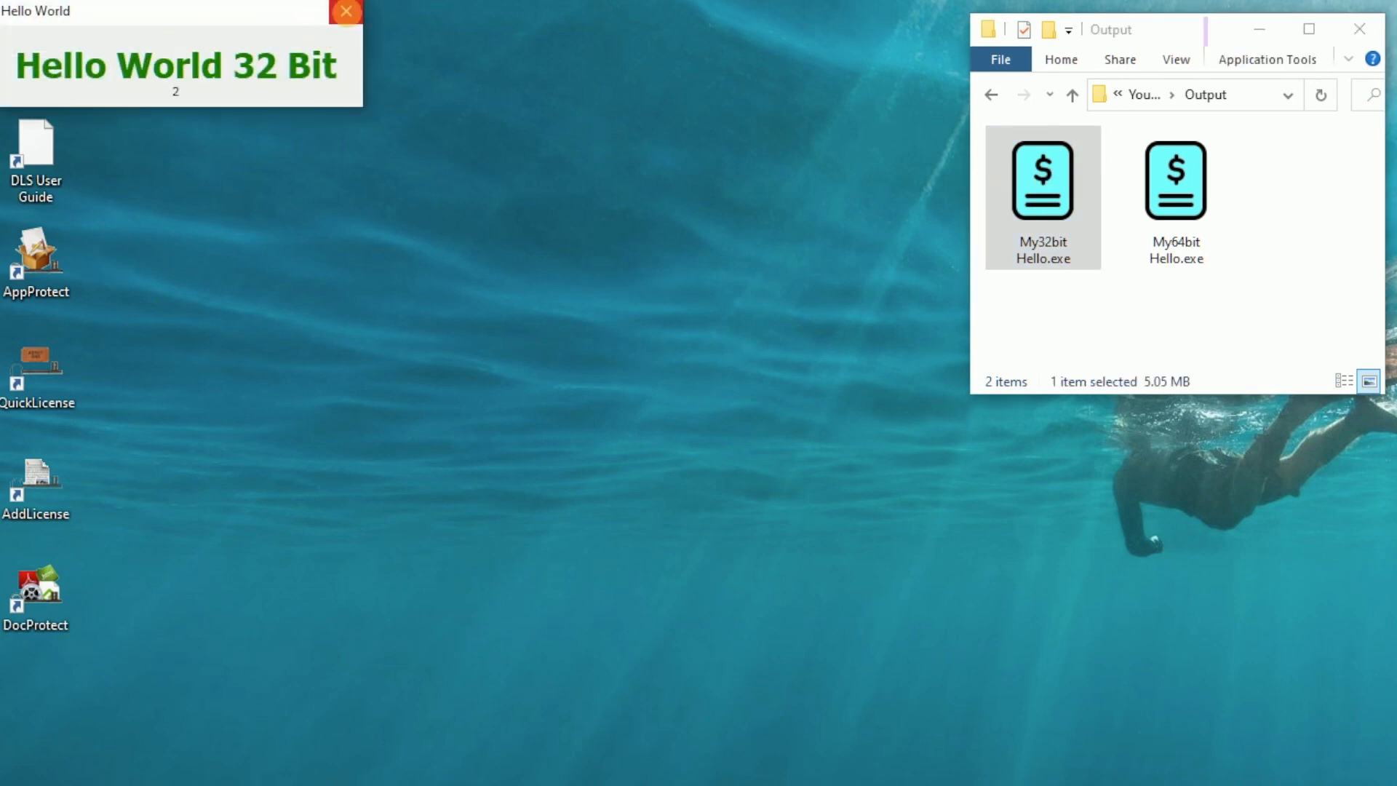
{"action": "left_click", "coordinate": [346, 11]}
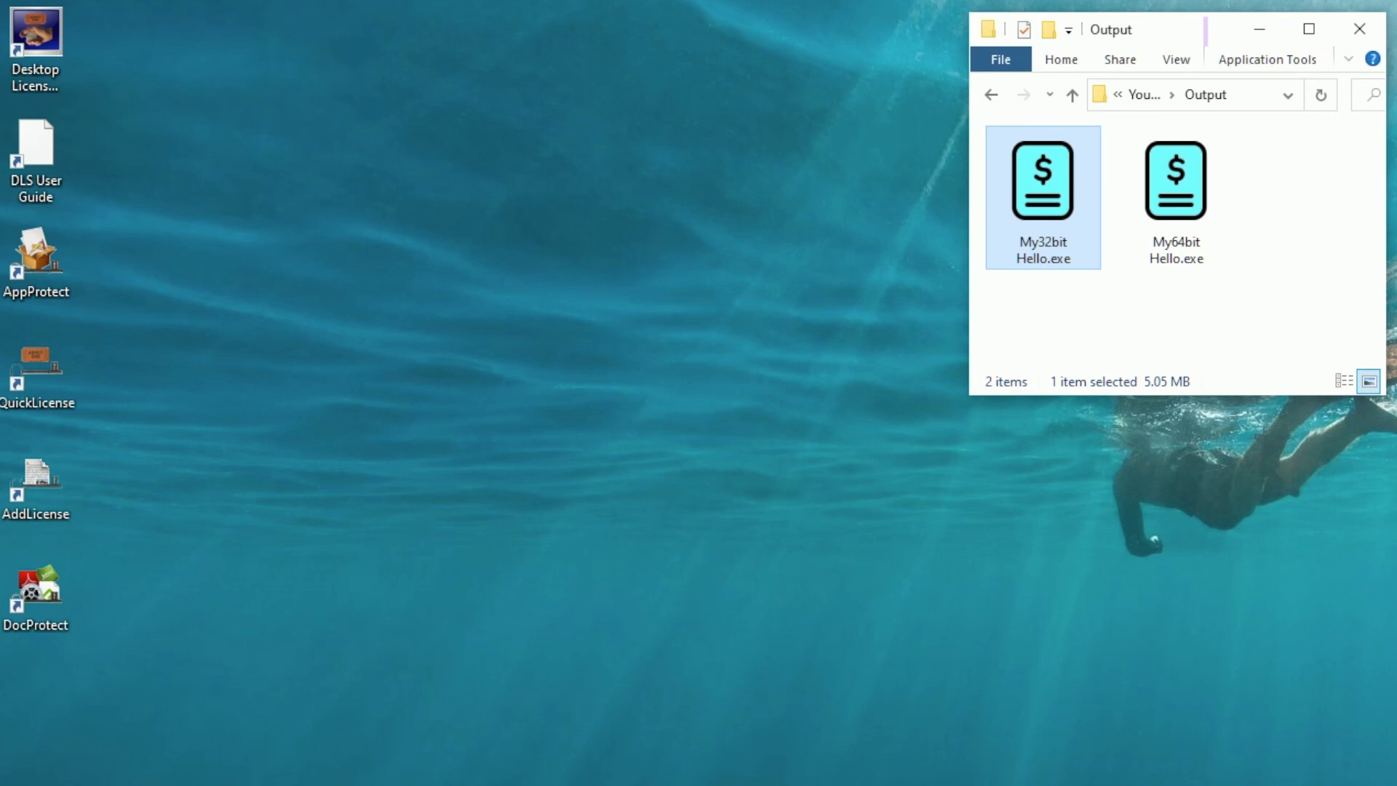
{"action": "left_click_drag", "start_coordinate": [874, 779], "coordinate": [558, 13]}
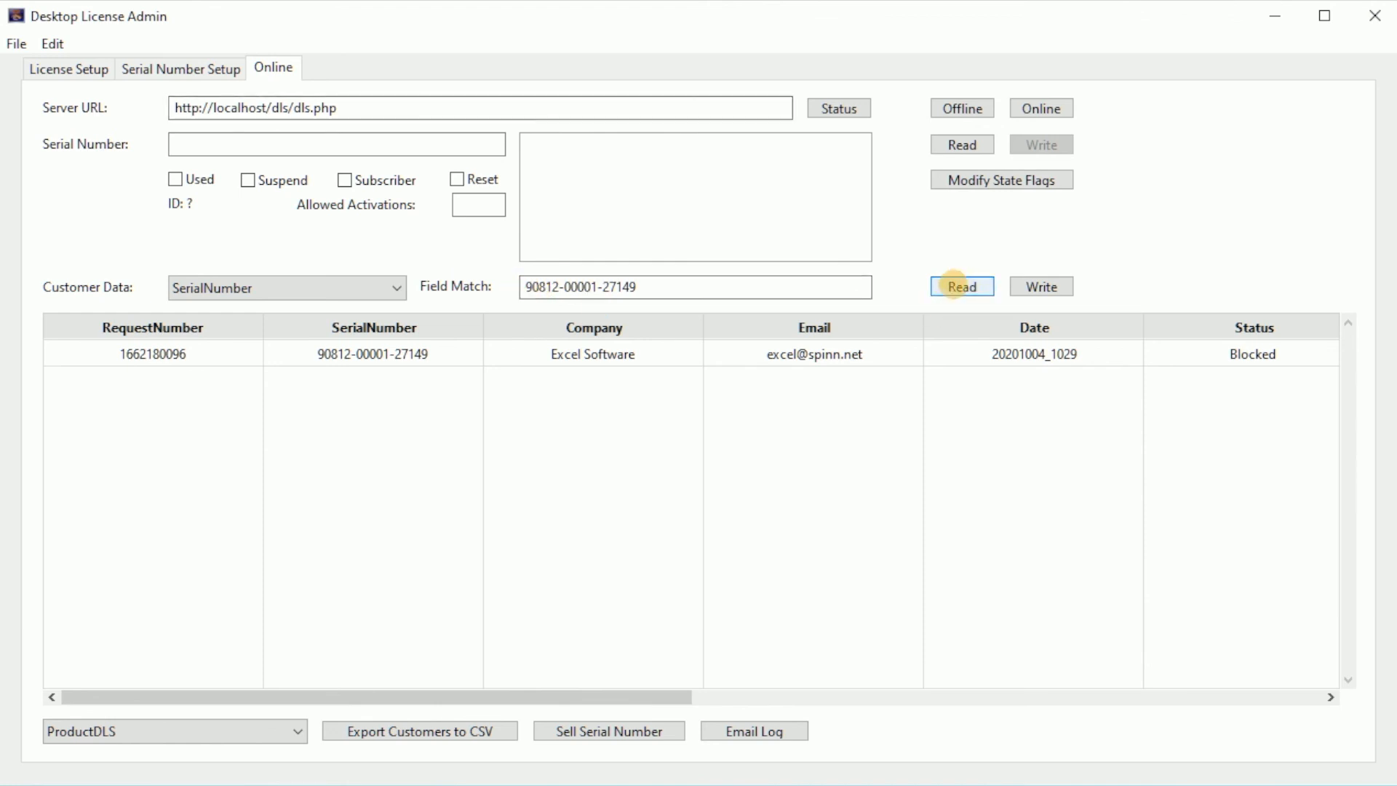
{"action": "left_click", "coordinate": [963, 286]}
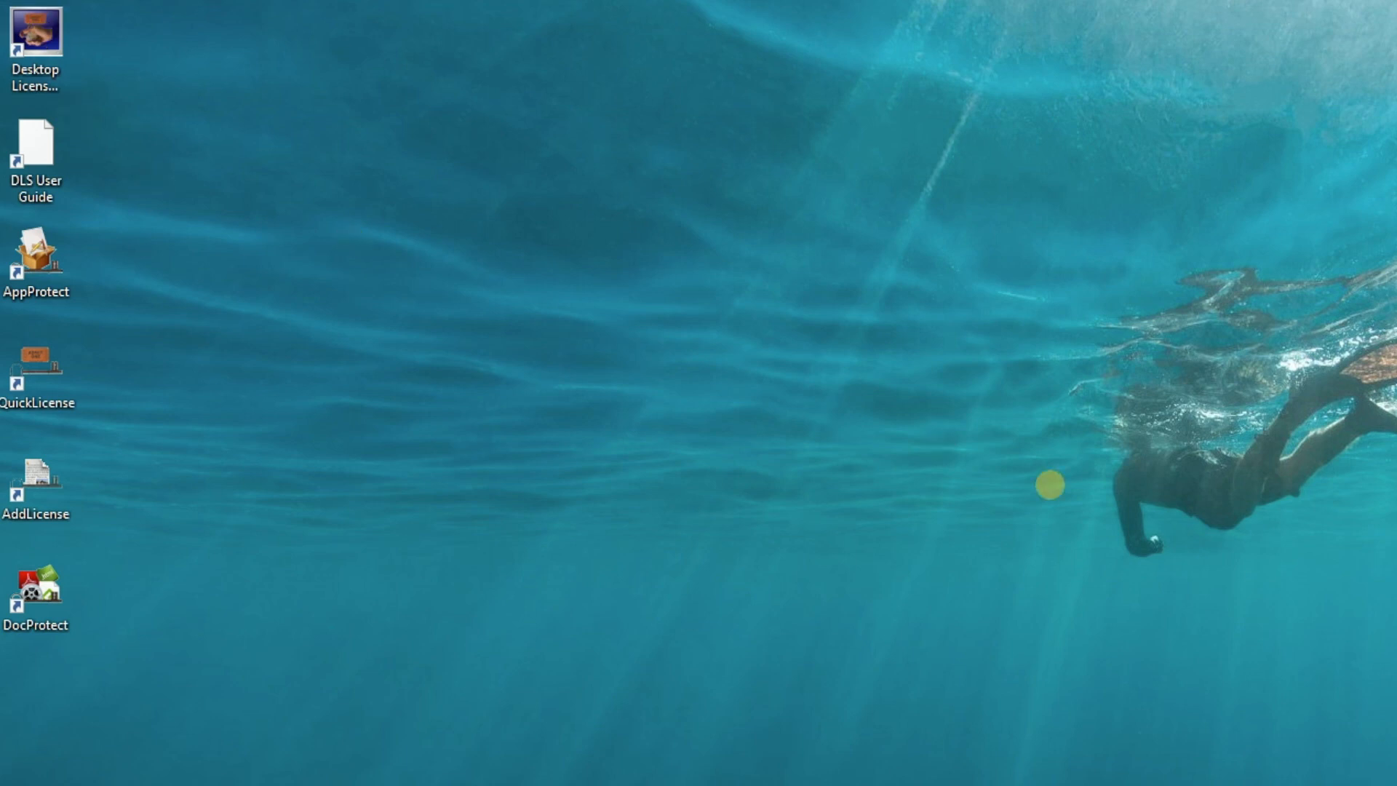
Examine the License Setup and Serial Number Setup tabs of Desktop License Admin.
{"action": "left_click_drag", "start_coordinate": [1396, 183], "coordinate": [1117, 97]}
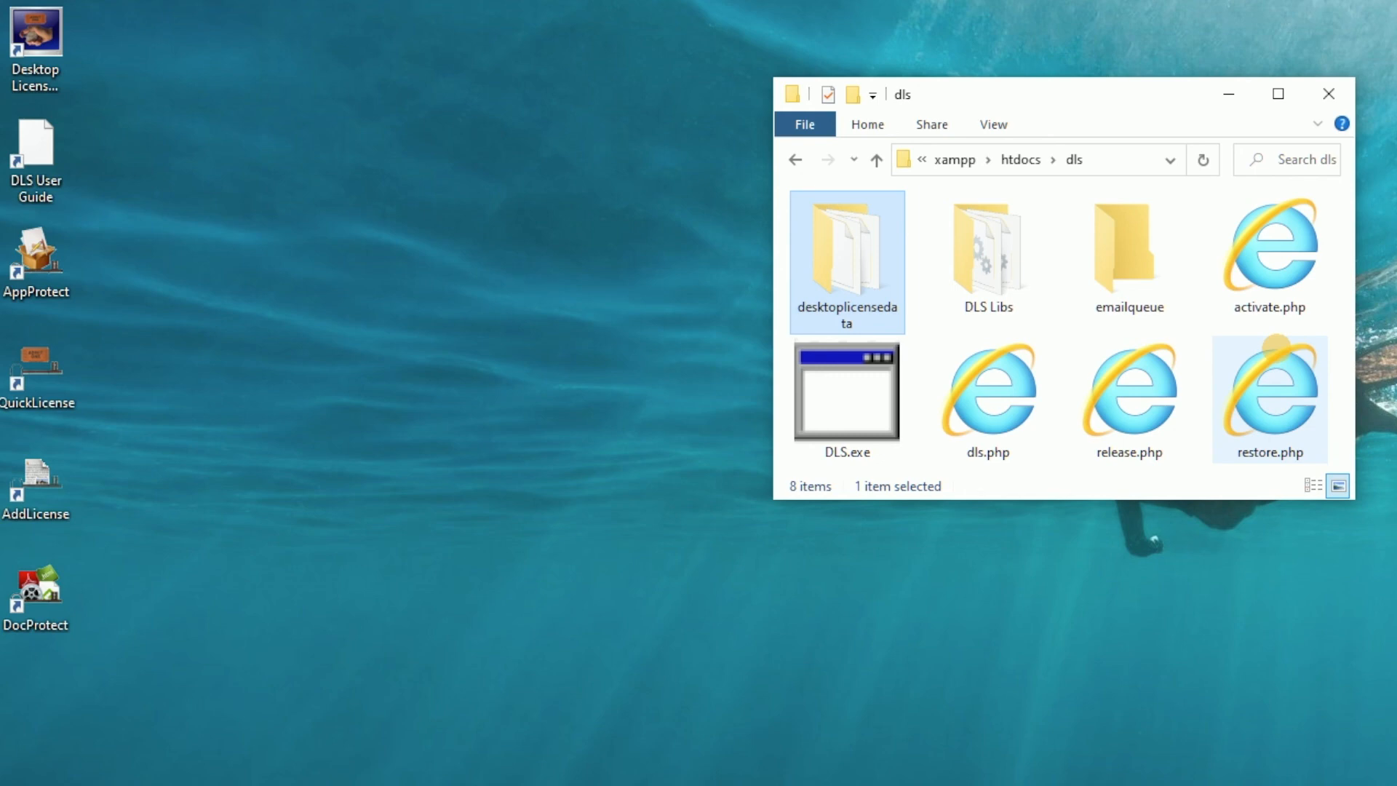
{"action": "left_click_drag", "start_coordinate": [1223, 744], "coordinate": [591, 41]}
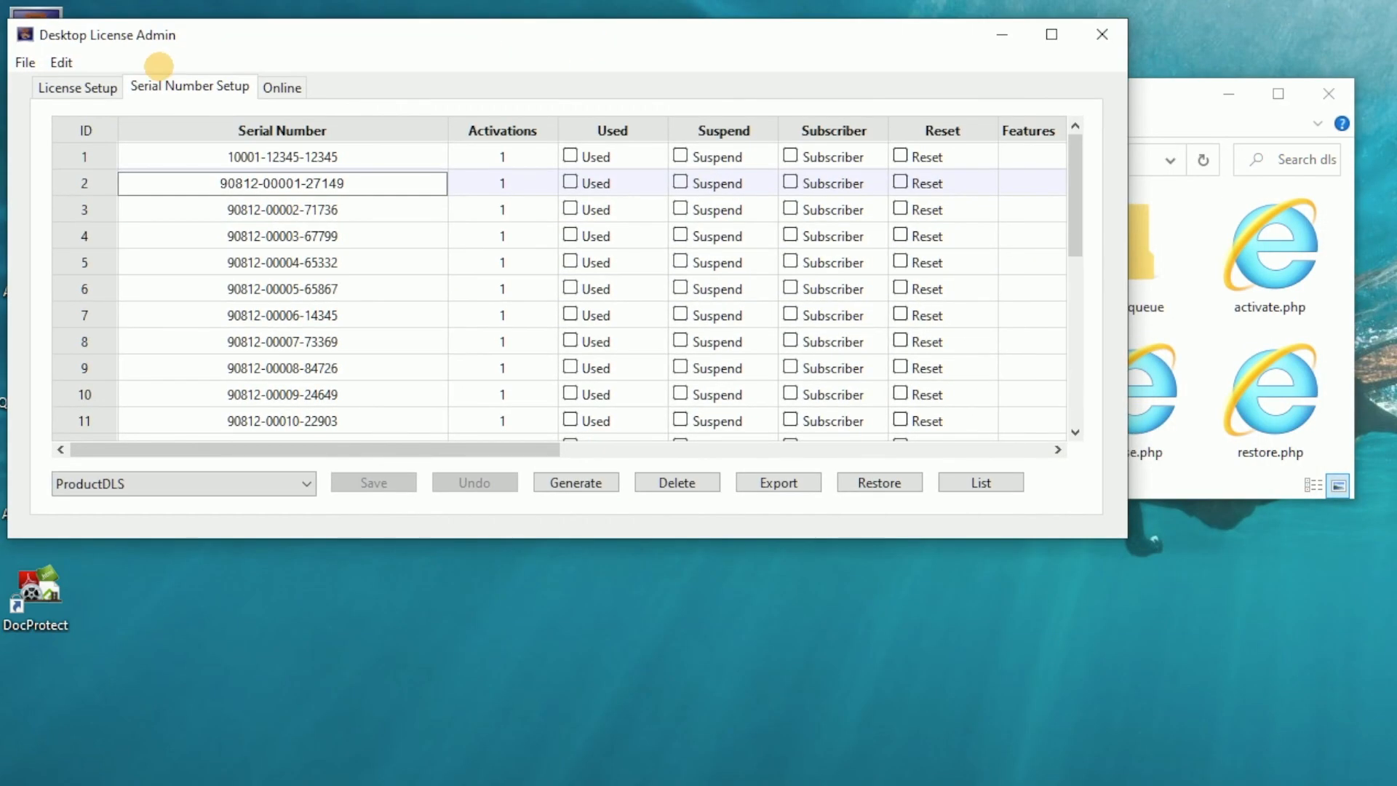
{"action": "left_click", "coordinate": [84, 87]}
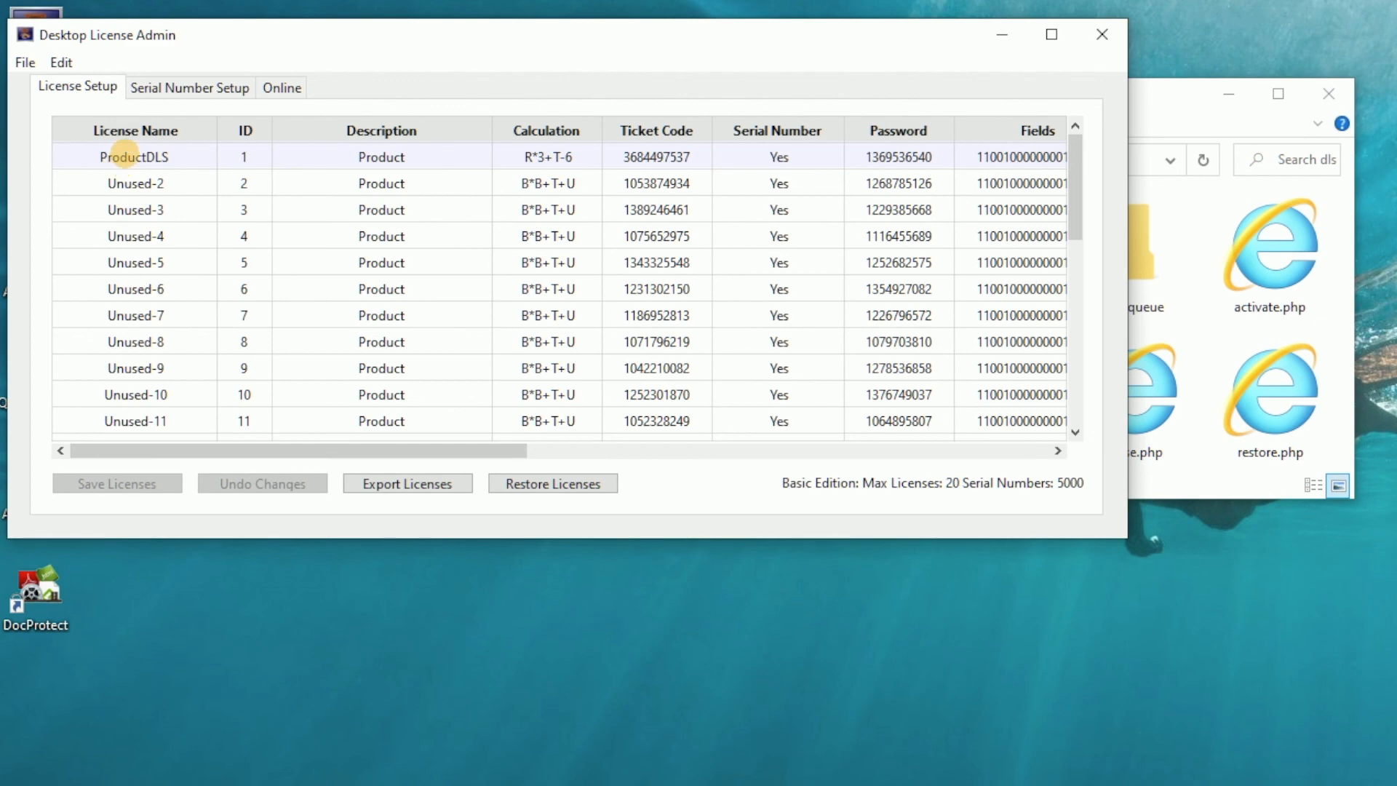
{"action": "left_click", "coordinate": [188, 93]}
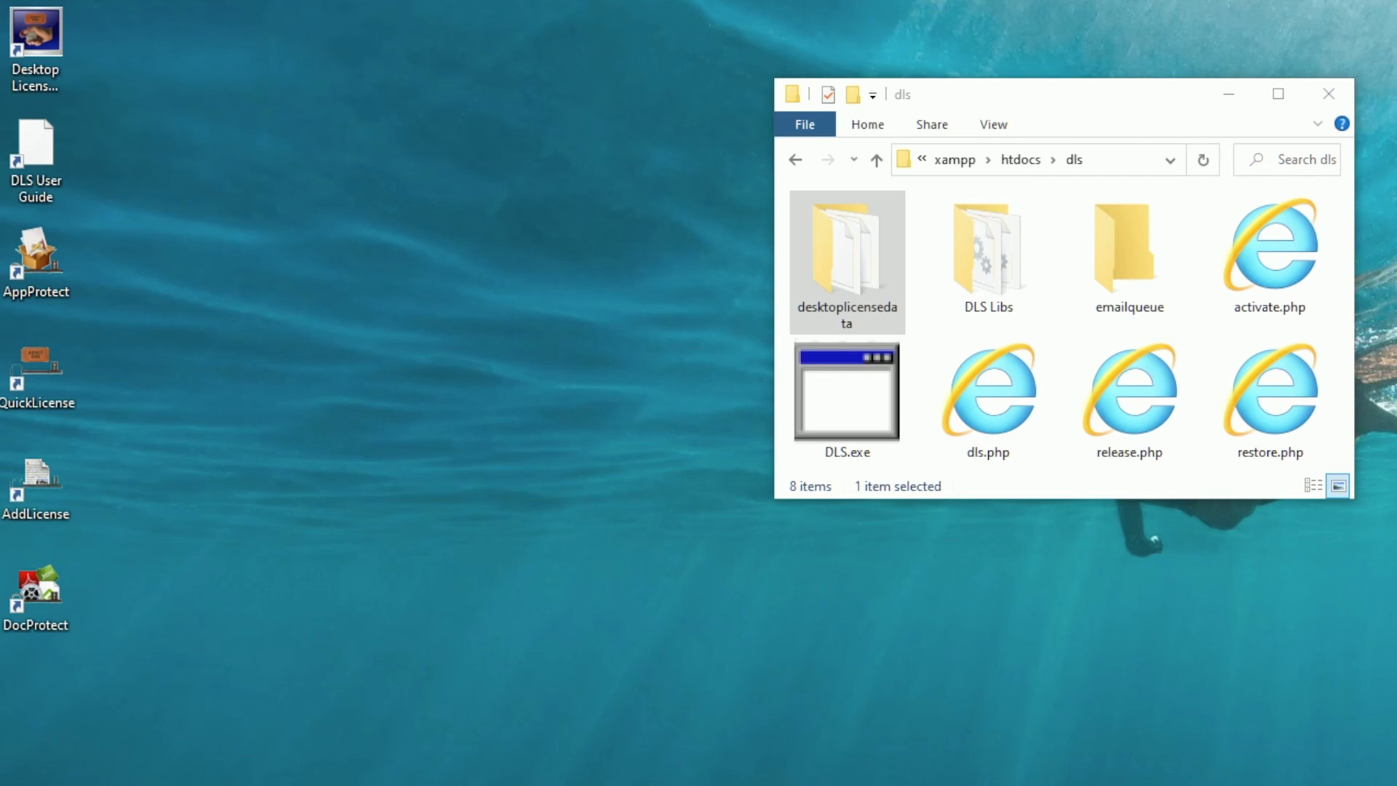
{"action": "left_click_drag", "start_coordinate": [1094, 89], "coordinate": [1396, 298]}
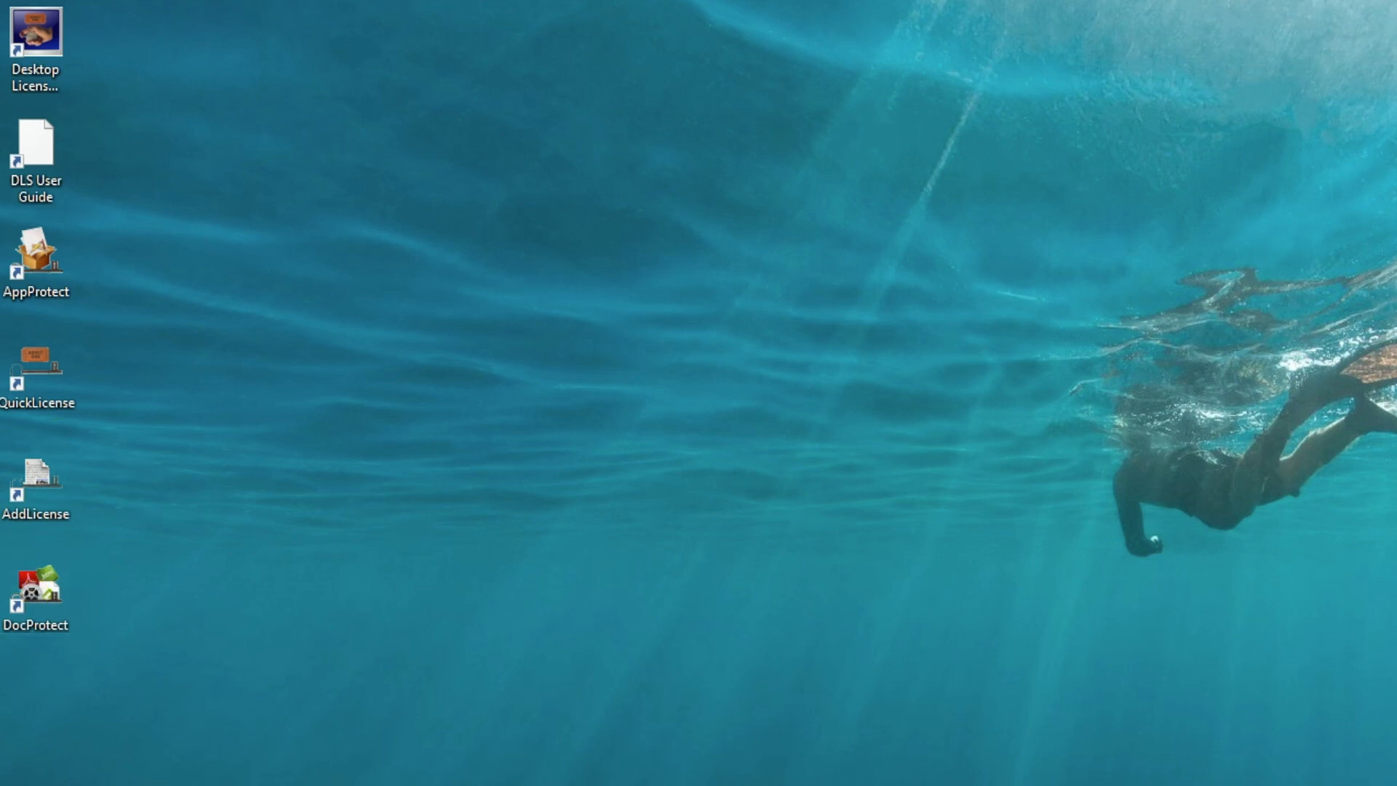
{"action": "left_click_drag", "start_coordinate": [849, 202], "coordinate": [817, 171]}
{"action": "left_click", "coordinate": [695, 310]}
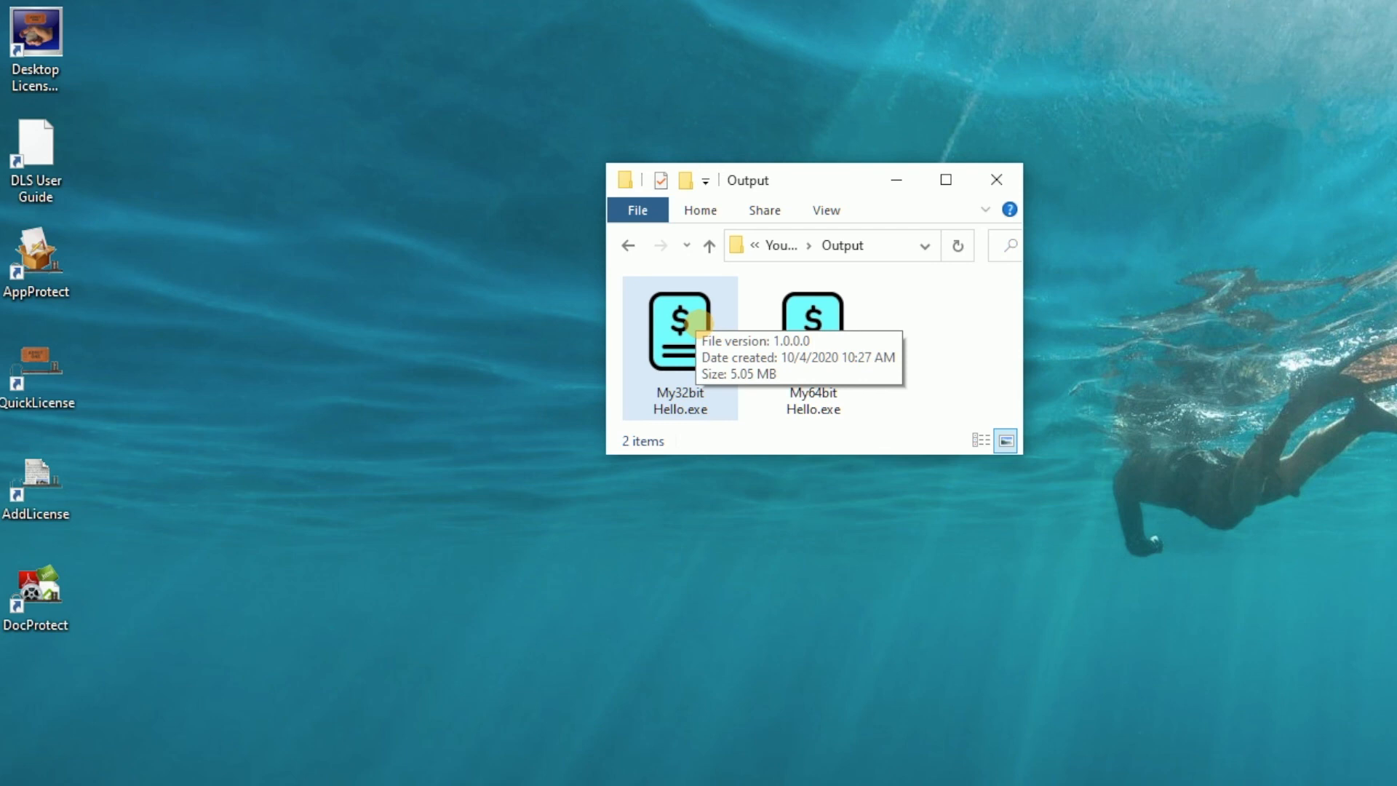
{"action": "left_click_drag", "start_coordinate": [840, 181], "coordinate": [840, 180]}
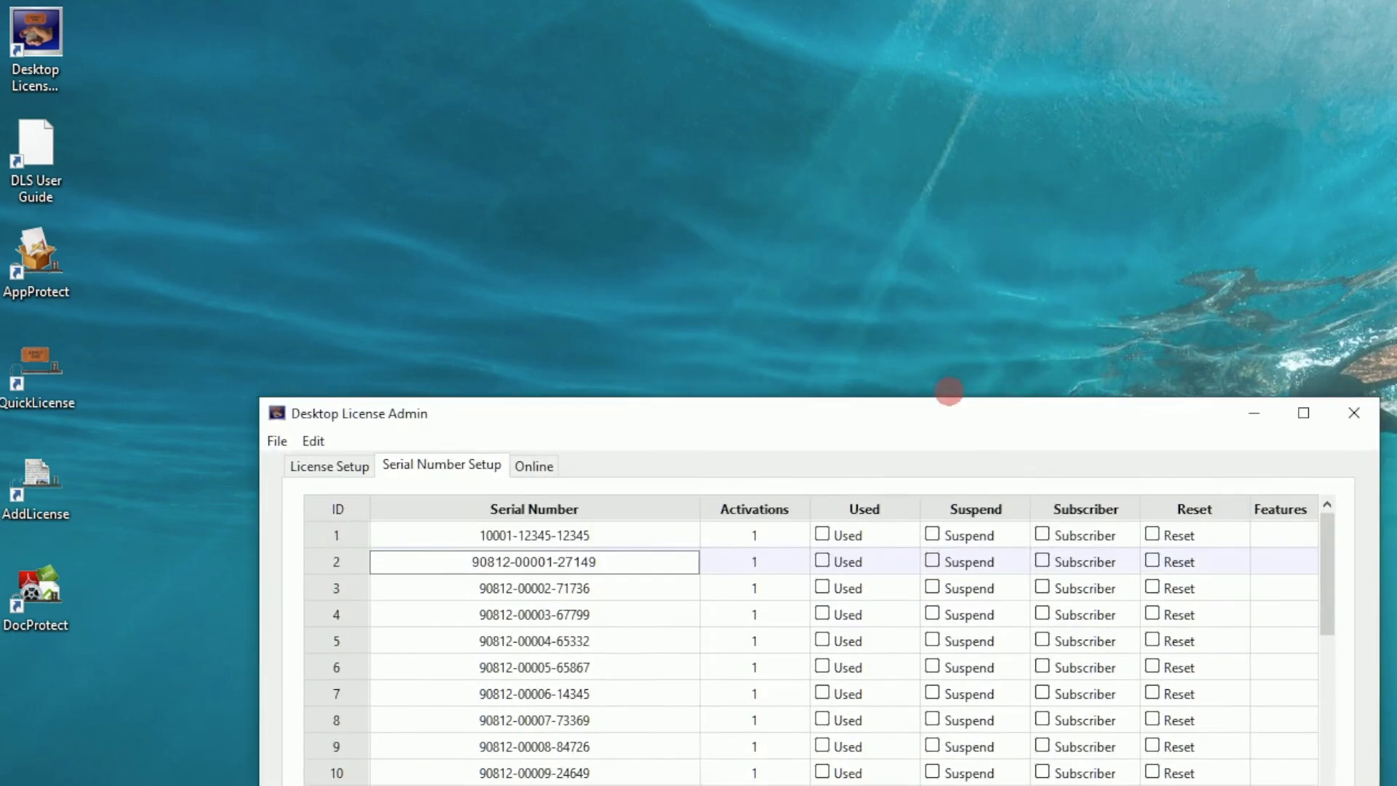
Bring Desktop License Admin forward and switch to its Online tab.
{"action": "left_click_drag", "start_coordinate": [948, 397], "coordinate": [751, 38]}
{"action": "left_click", "coordinate": [332, 101]}
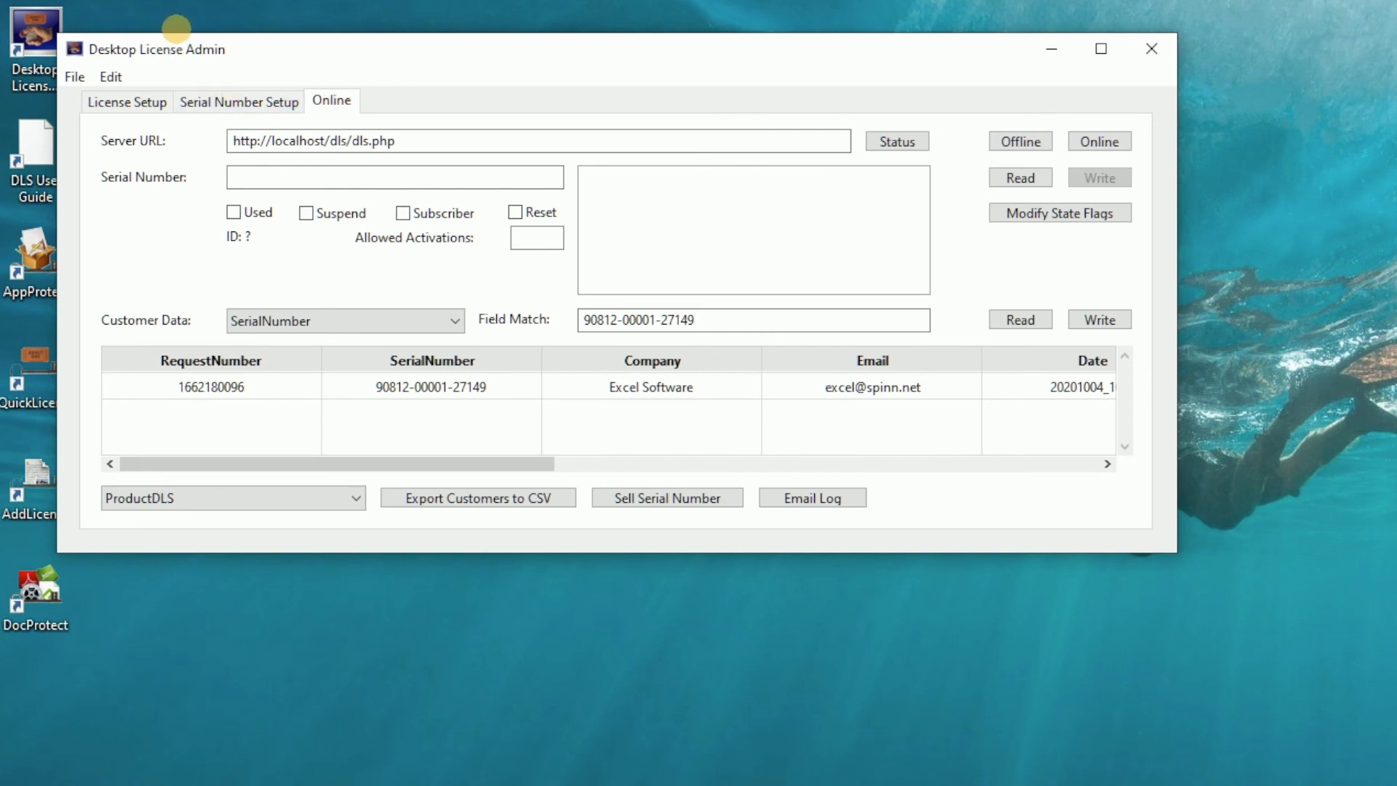